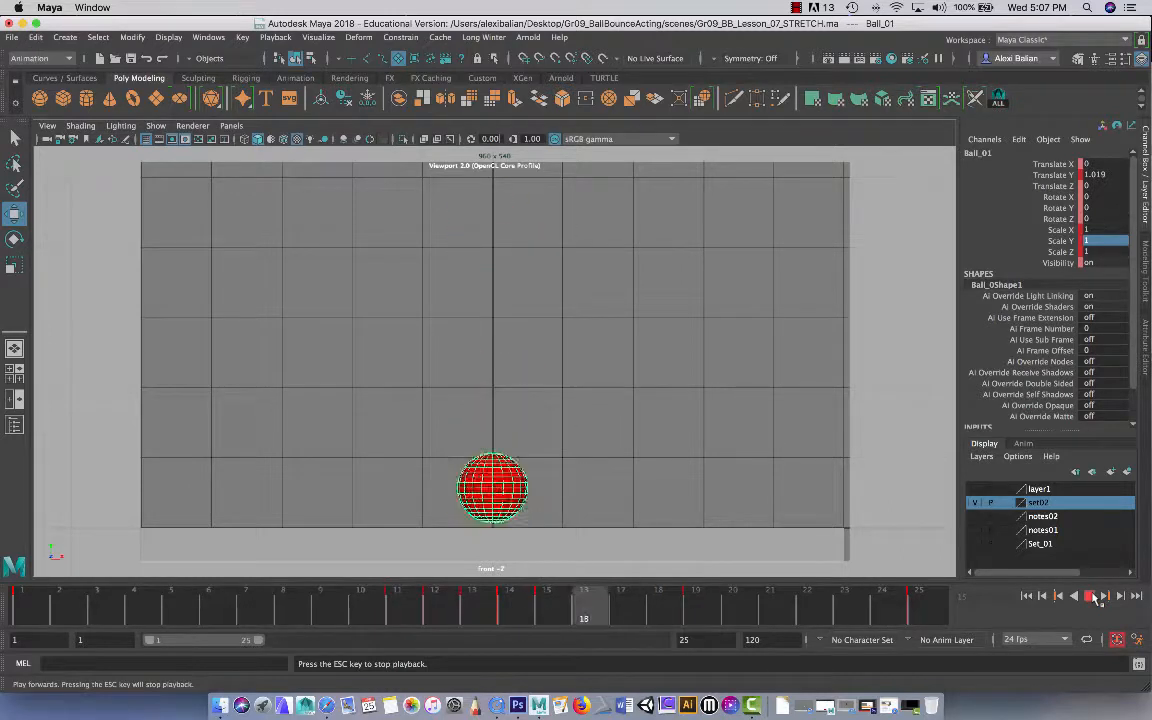
# Review the ball bounce animation by playing it and scrubbing through frames 1 to 25.
pyautogui.click(1092, 597)
pyautogui.hotkey('alt', 'v')
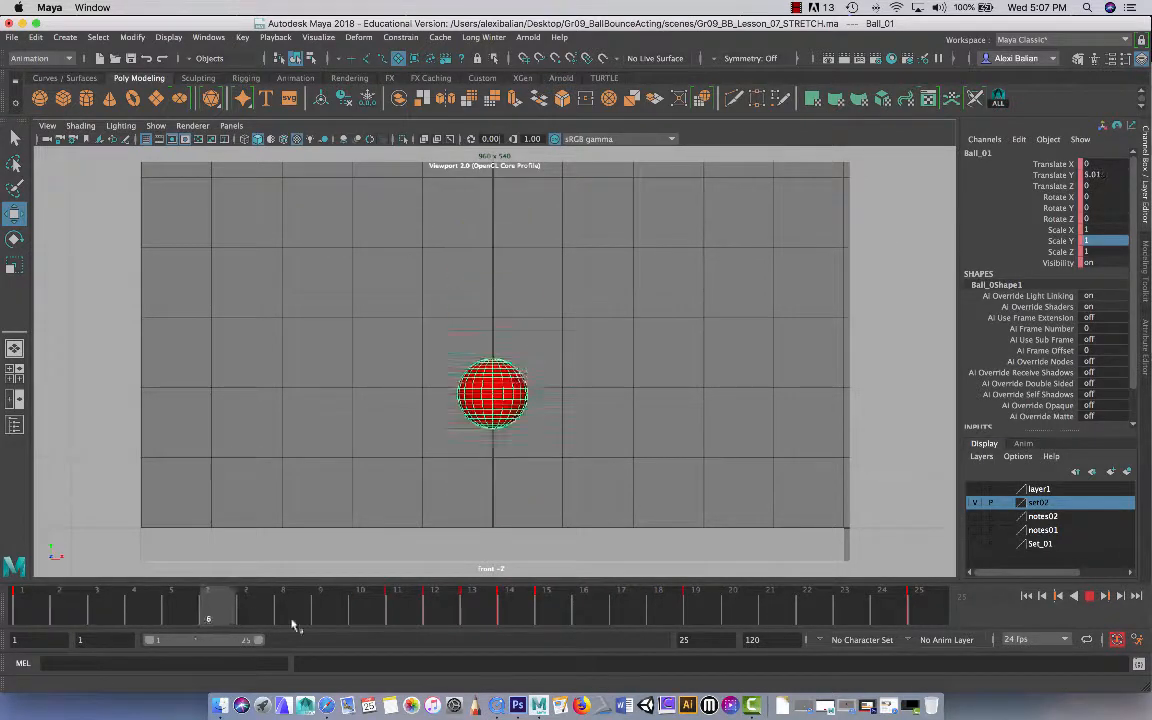
pyautogui.moveTo(548, 612); pyautogui.dragTo(40, 660)
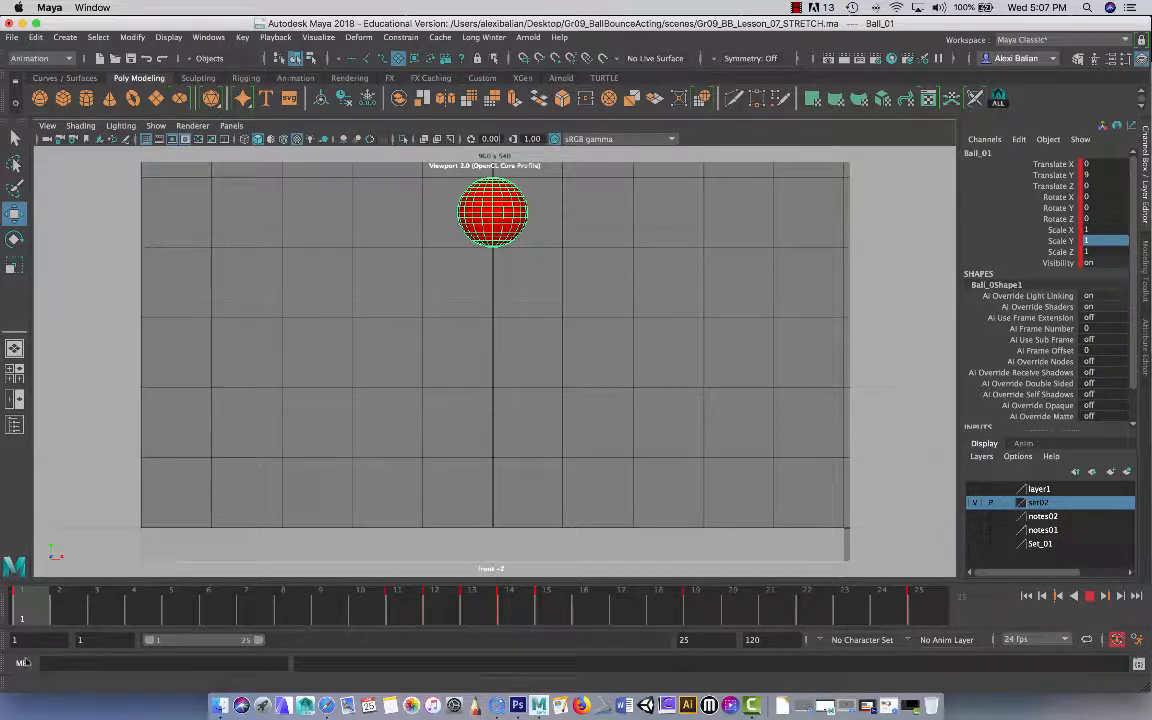
pyautogui.moveTo(22, 618)
pyautogui.mouseDown()
pyautogui.moveTo(533, 630)
pyautogui.moveTo(886, 610)
pyautogui.moveTo(17, 614)
pyautogui.mouseUp()
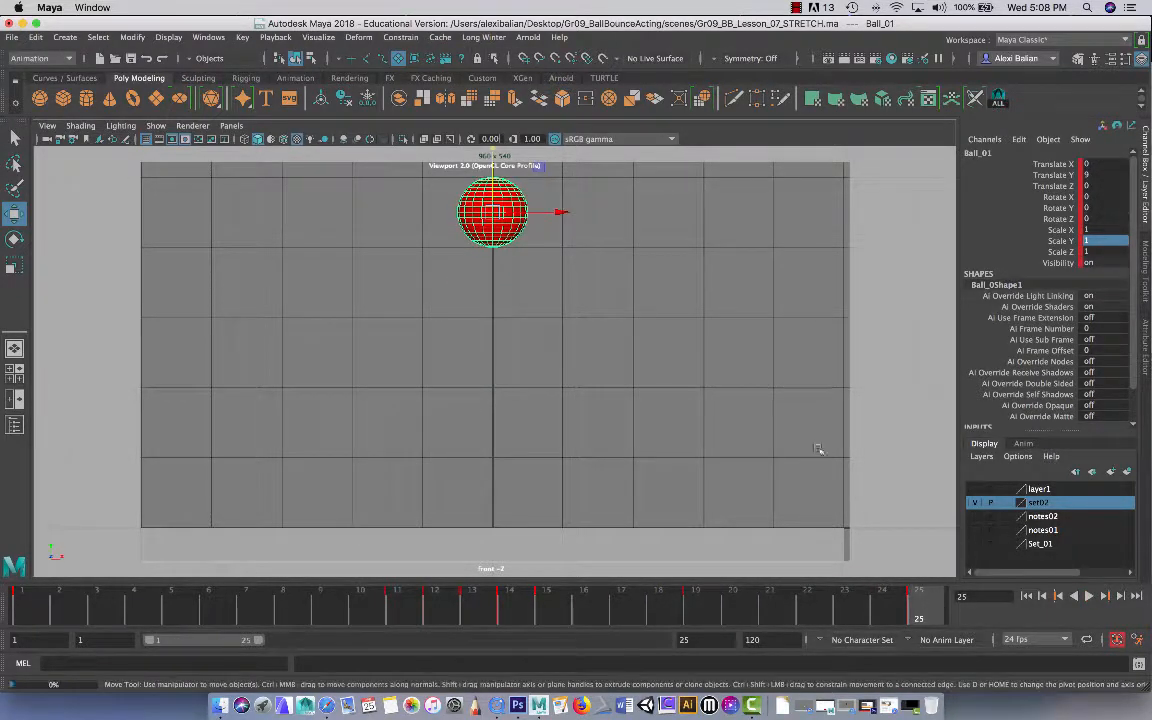
# Split the workspace into two stacked panes and show only Ball_01's Translate Y curve in the Graph Editor.
pyautogui.click(231, 126)
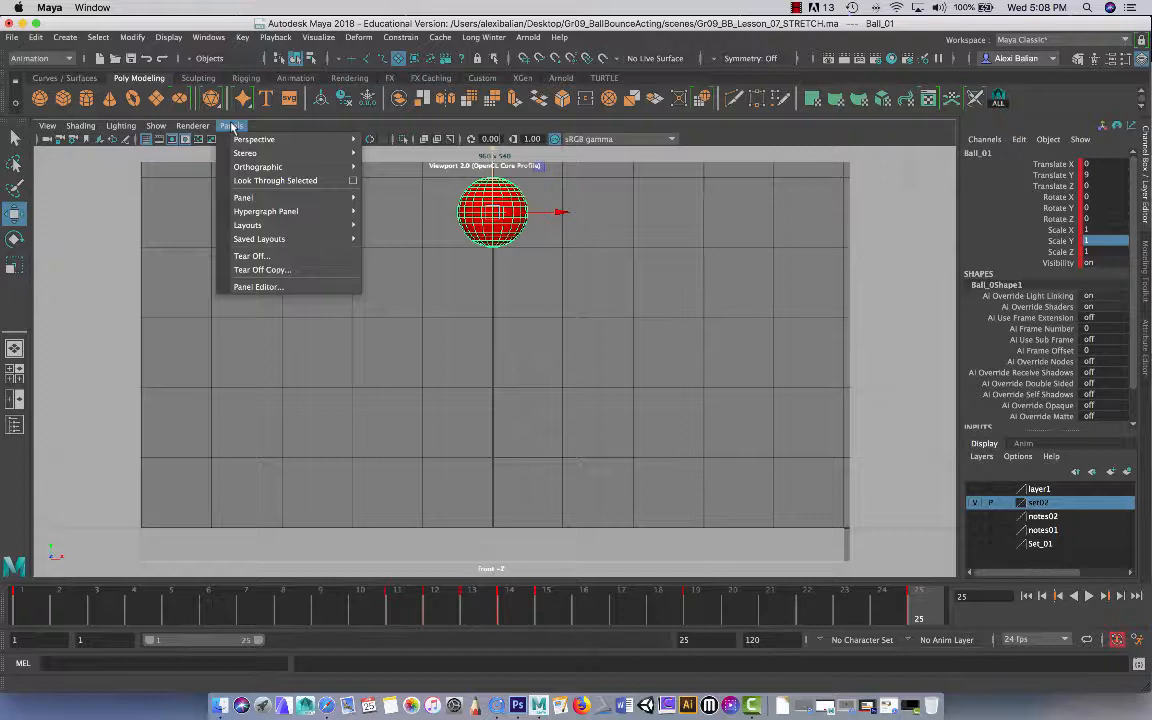
pyautogui.moveTo(245, 225)
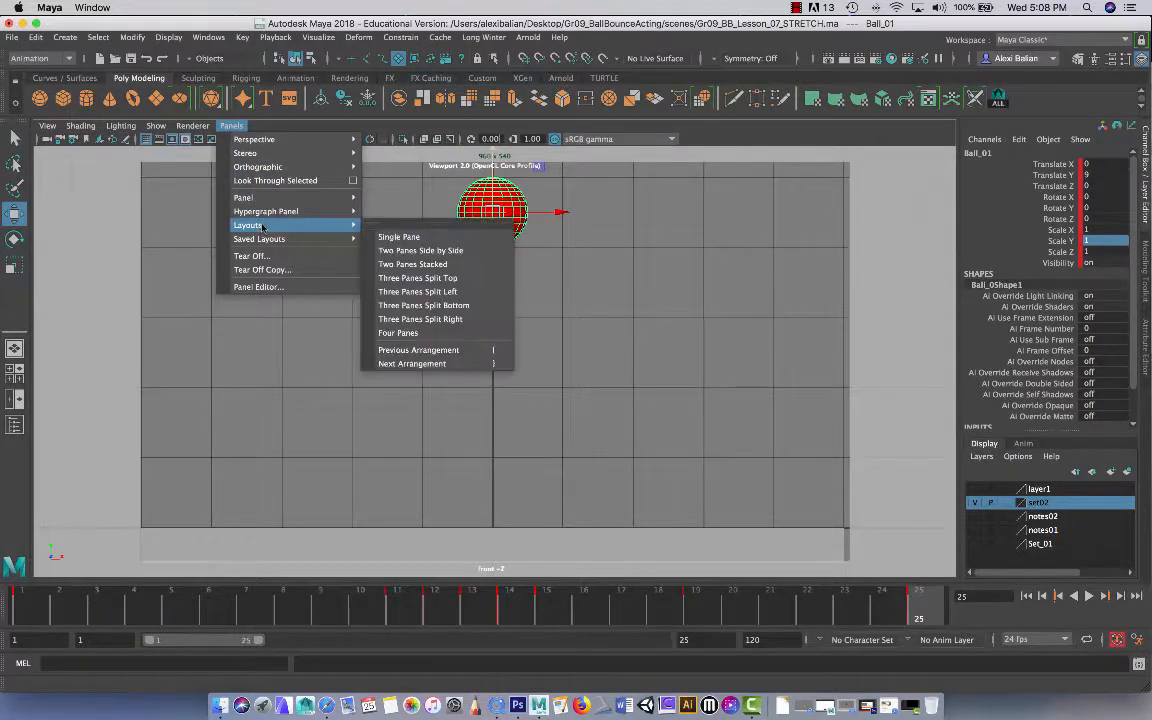
pyautogui.click(430, 266)
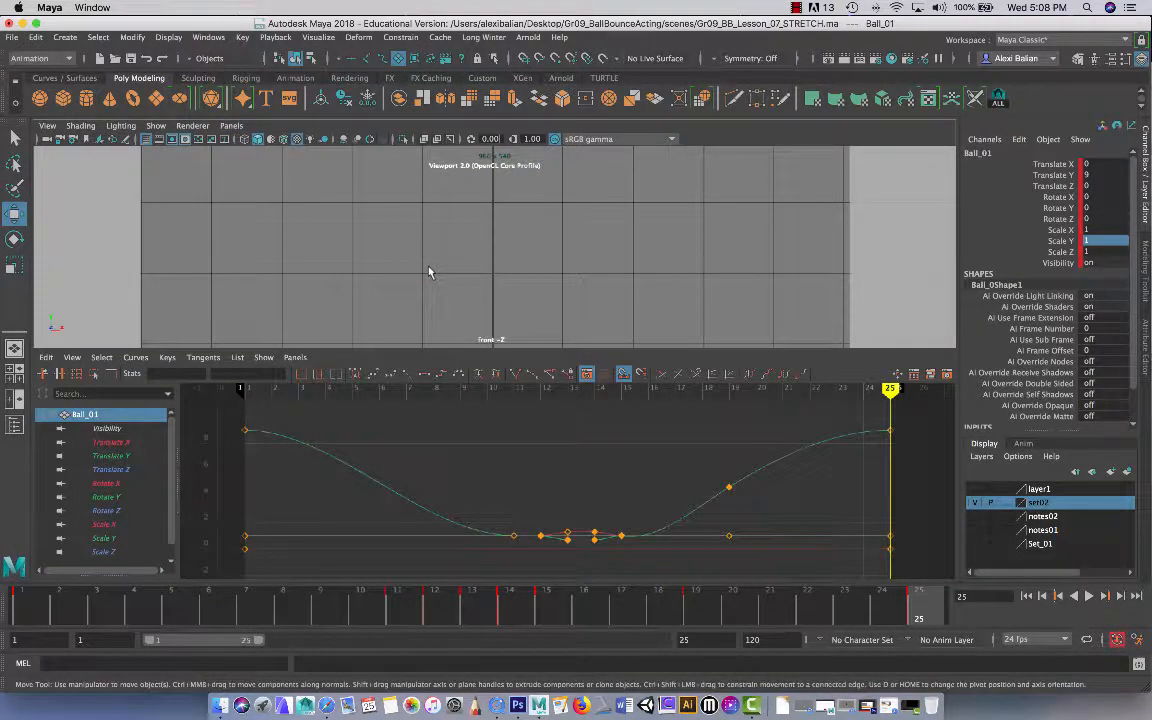
pyautogui.click(167, 357)
pyautogui.click(100, 473)
pyautogui.click(105, 455)
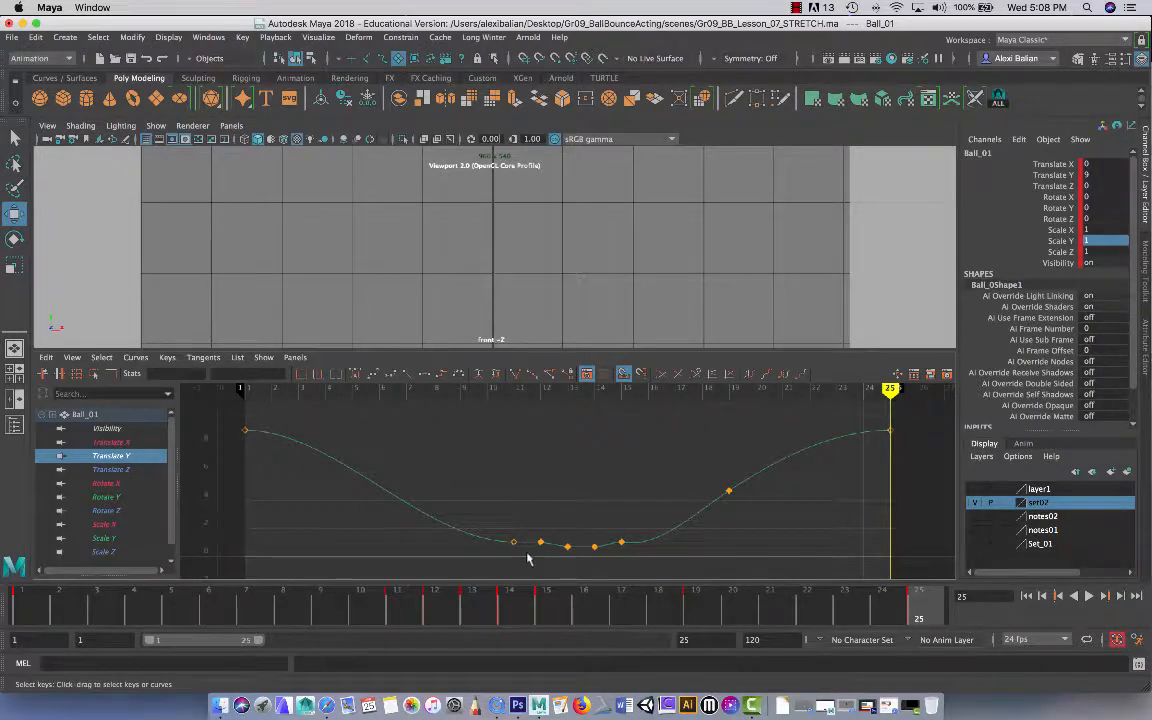
# Enlarge the viewport pane to show the whole bounce and turn off the Viewport Renderer heads-up display.
pyautogui.moveTo(482, 343); pyautogui.dragTo(487, 371)
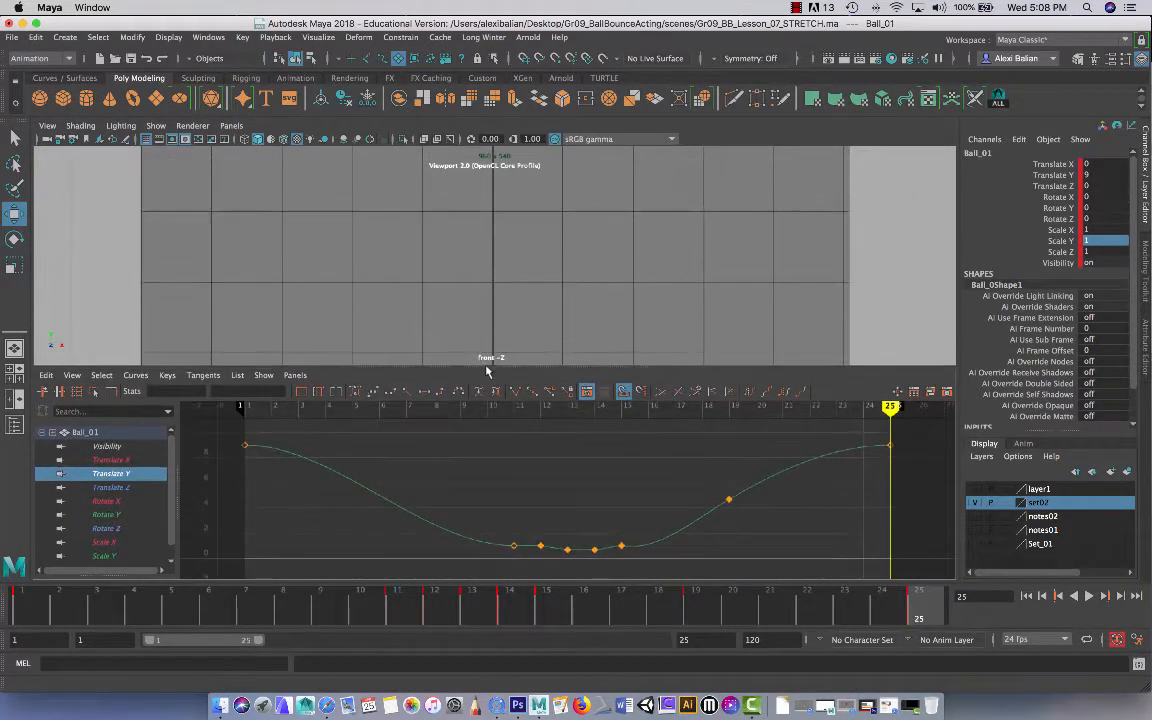
pyautogui.scroll(-5, 503, 259)
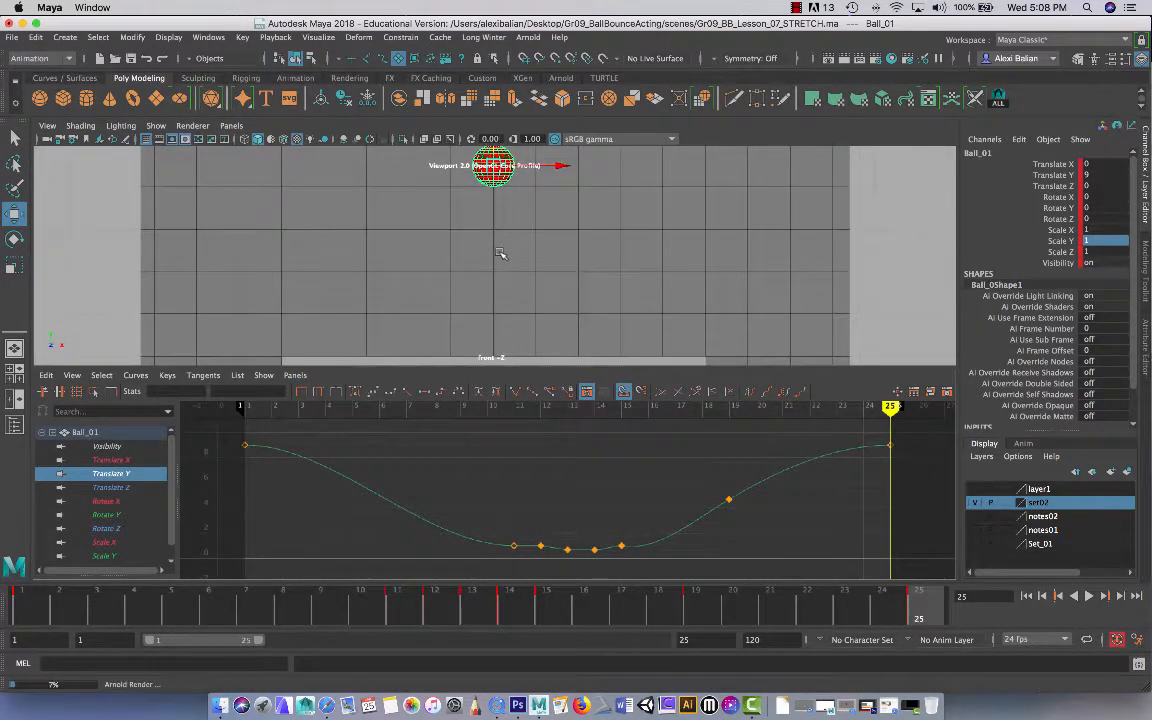
pyautogui.keyDown('alt'); pyautogui.moveTo(481, 252); pyautogui.dragTo(565, 249, button='middle'); pyautogui.keyUp('alt')
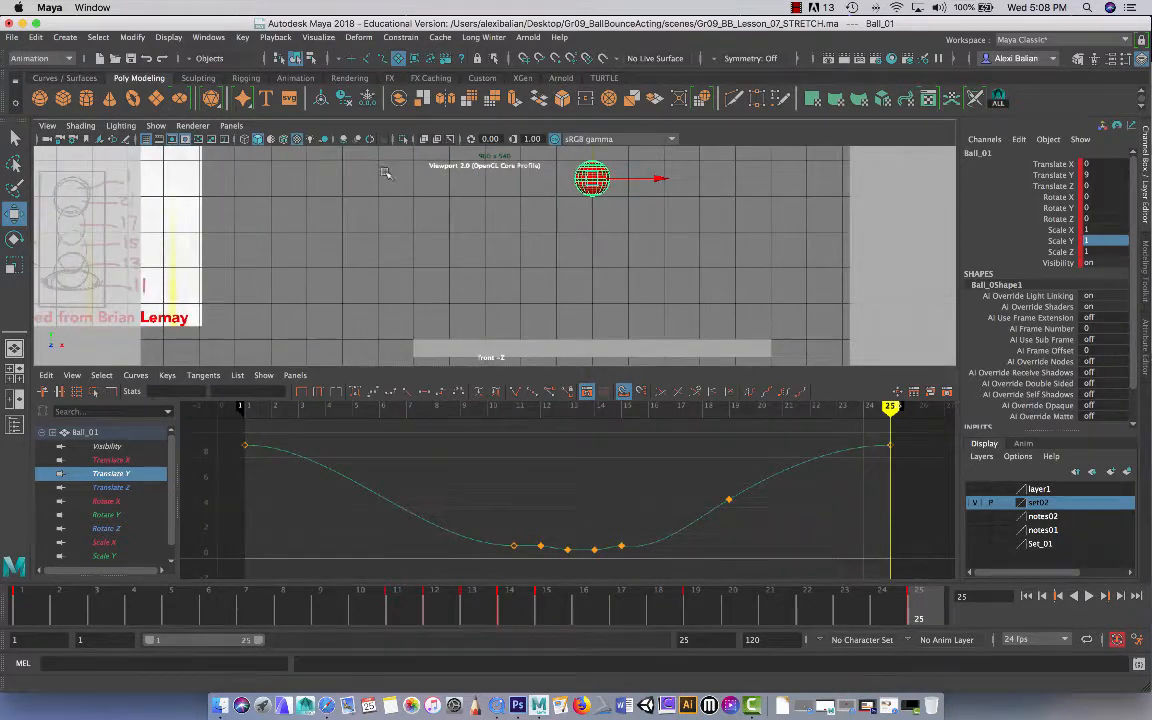
pyautogui.click(174, 38)
pyautogui.moveTo(207, 84)
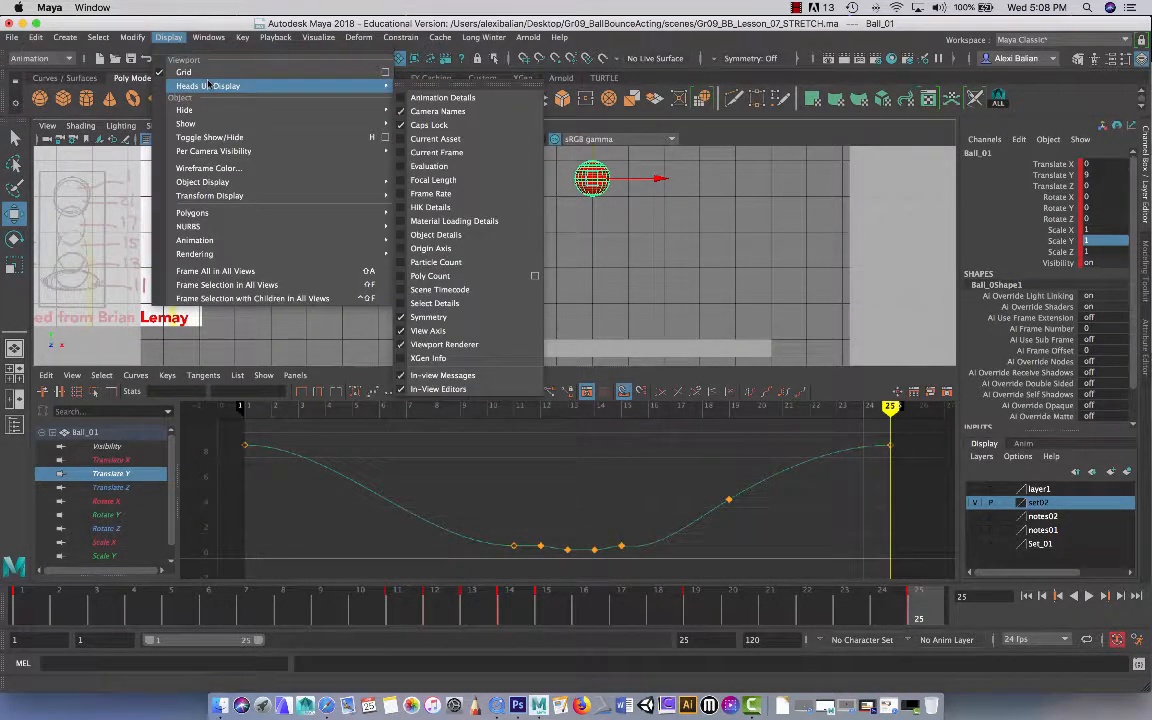
pyautogui.click(440, 344)
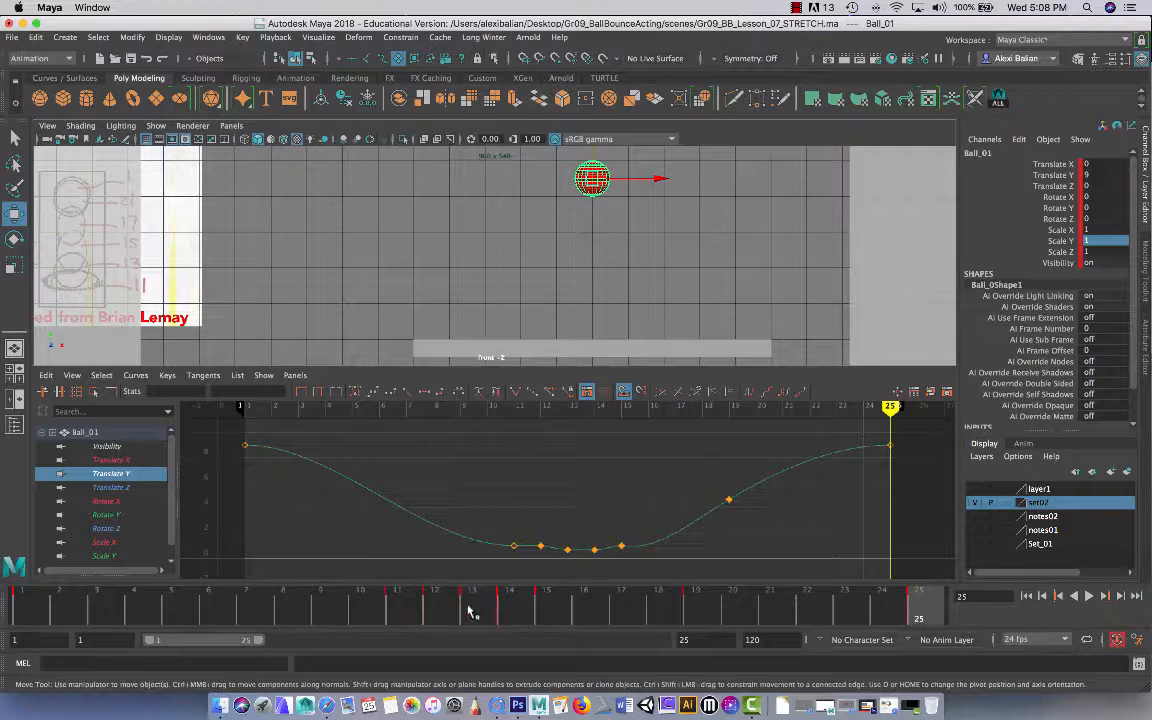
# Examine the ball's height and squash from frame 11 through frame 19.
pyautogui.click(398, 613)
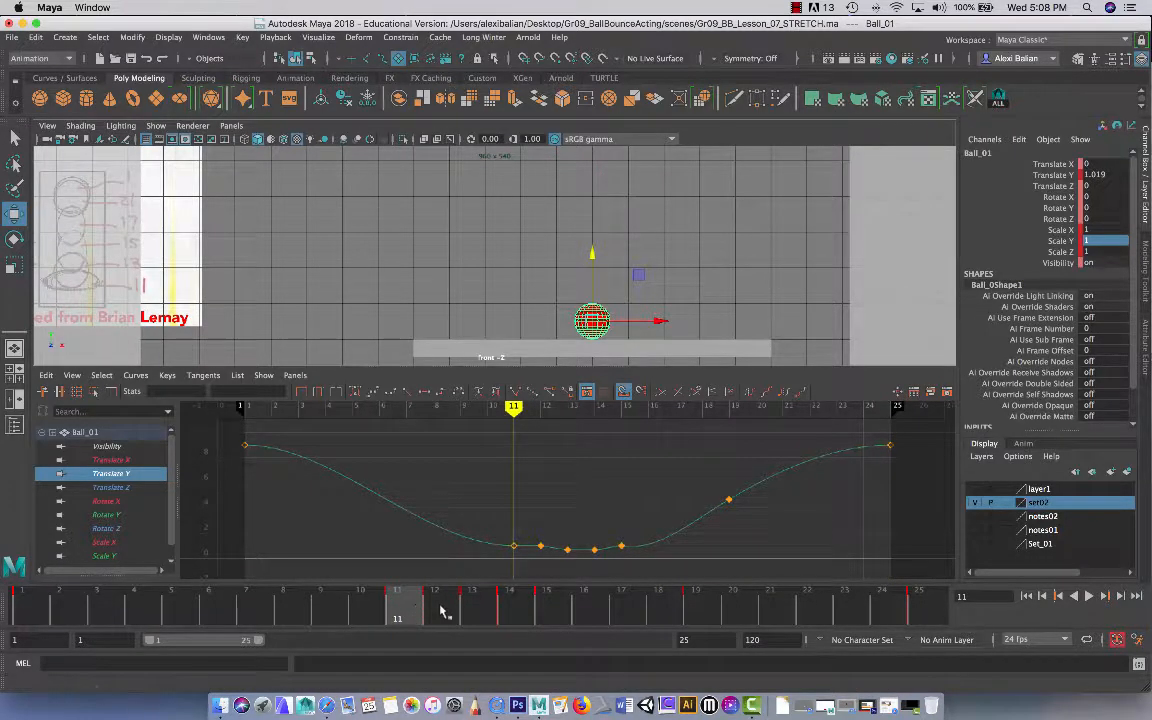
pyautogui.click(442, 612)
pyautogui.click(471, 613)
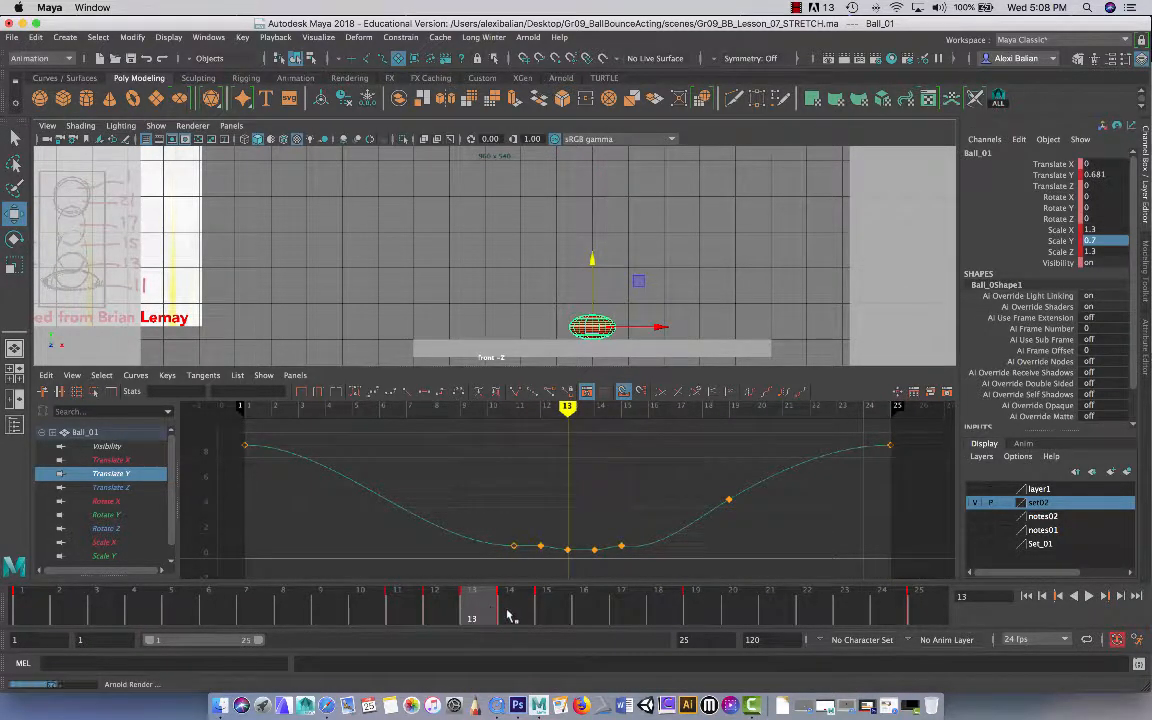
pyautogui.click(509, 615)
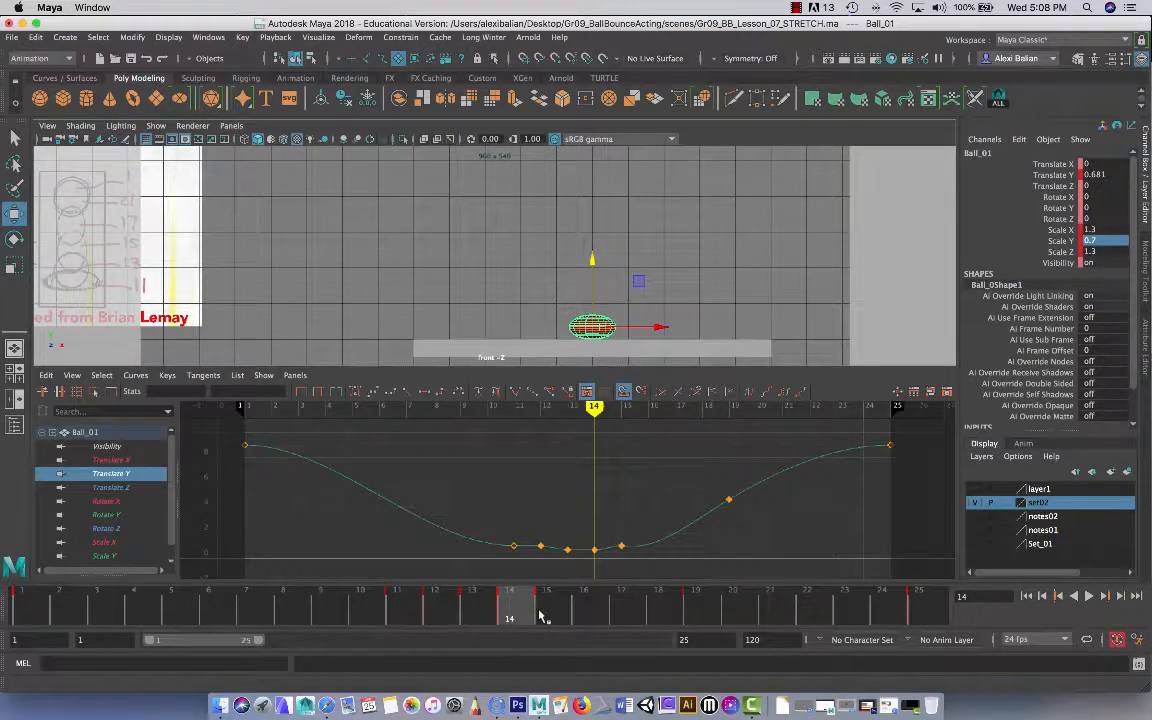
pyautogui.click(543, 615)
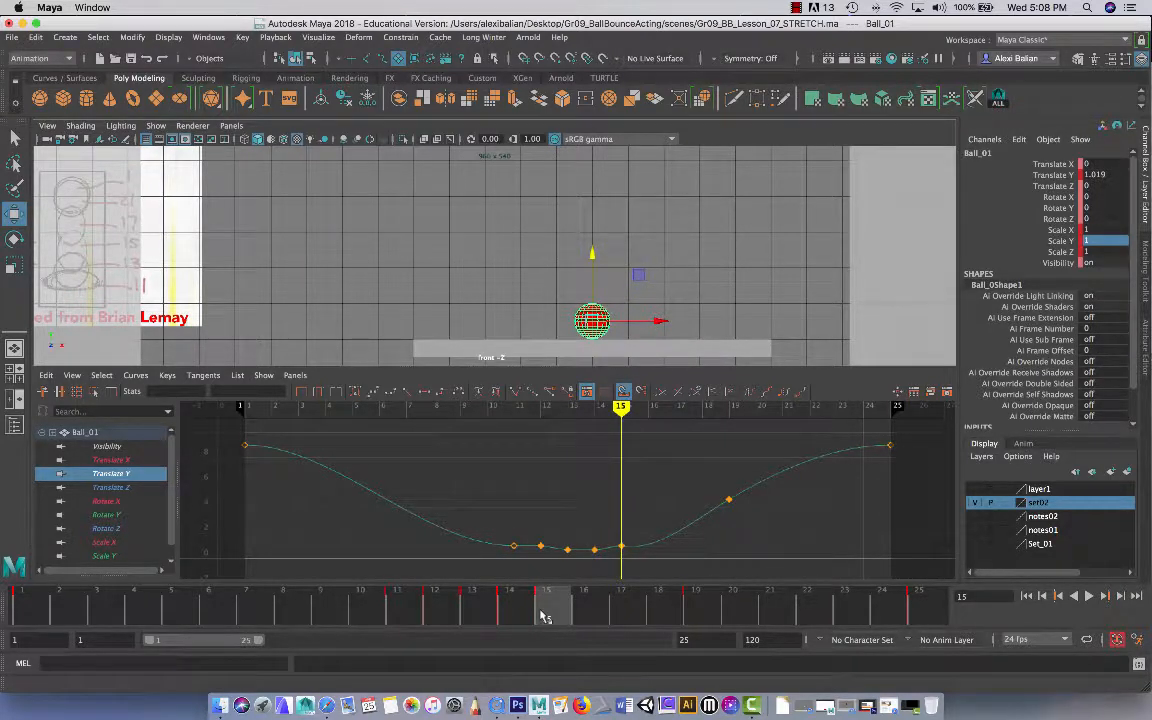
pyautogui.click(620, 615)
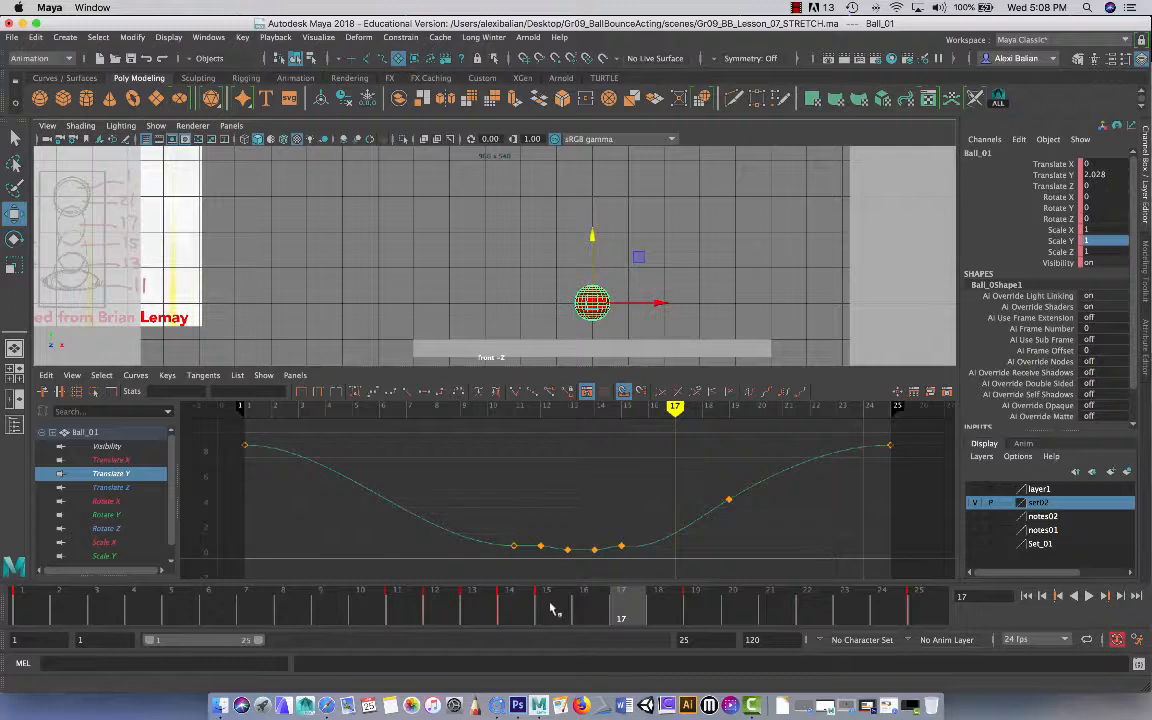
pyautogui.moveTo(550, 608)
pyautogui.mouseDown()
pyautogui.moveTo(653, 608)
pyautogui.moveTo(473, 608)
pyautogui.moveTo(670, 608)
pyautogui.moveTo(472, 610)
pyautogui.moveTo(920, 600)
pyautogui.moveTo(540, 617)
pyautogui.moveTo(699, 630)
pyautogui.mouseUp()
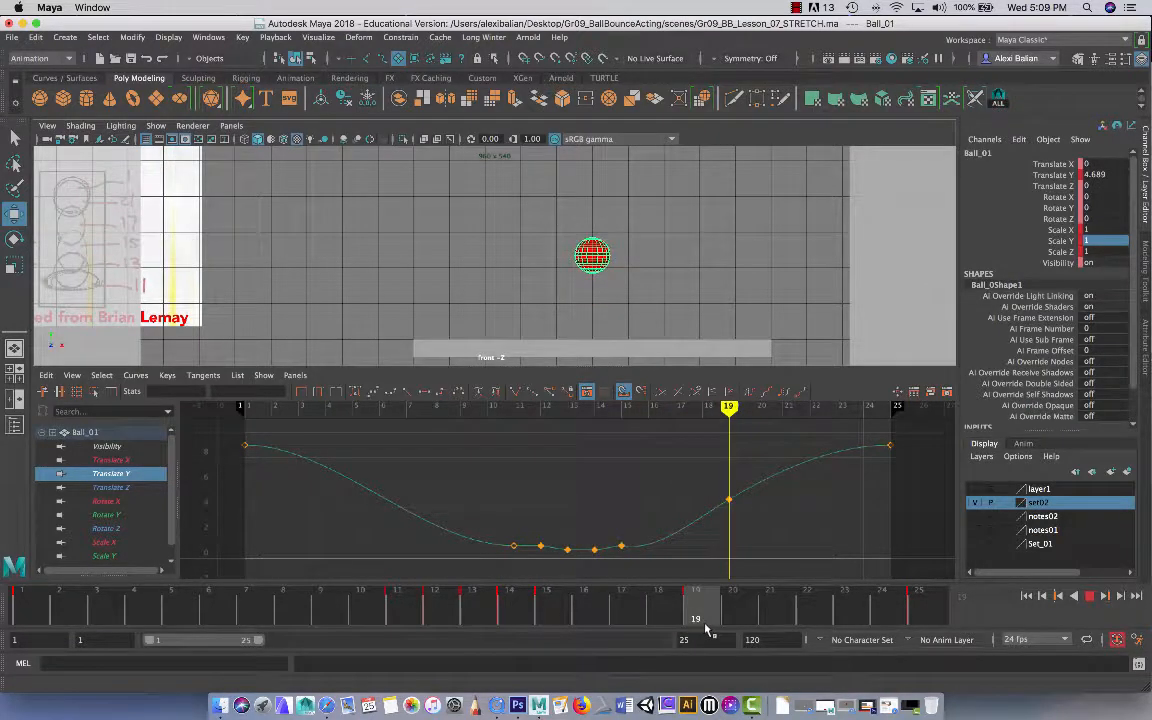
# Raise the ball at frame 19 to a Translate Y of 4.996 and readjust the viewport pane height.
pyautogui.moveTo(640, 369); pyautogui.dragTo(640, 331)
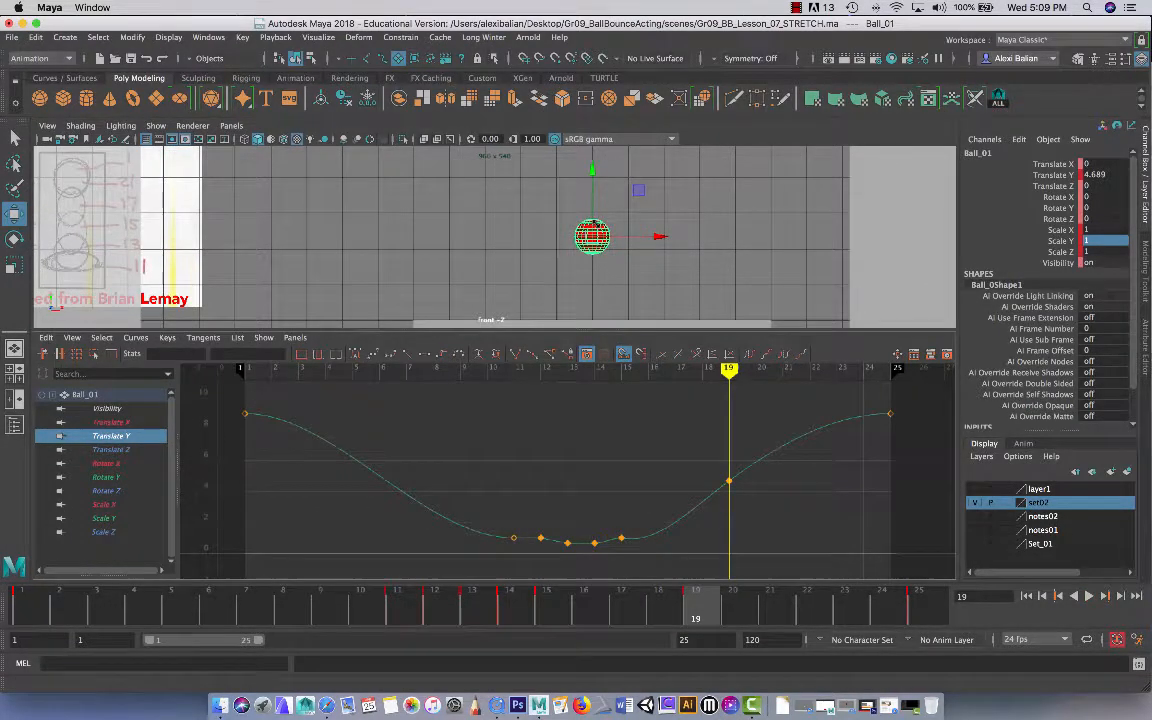
pyautogui.moveTo(591, 213); pyautogui.dragTo(592, 206)
pyautogui.moveTo(582, 331); pyautogui.dragTo(582, 350)
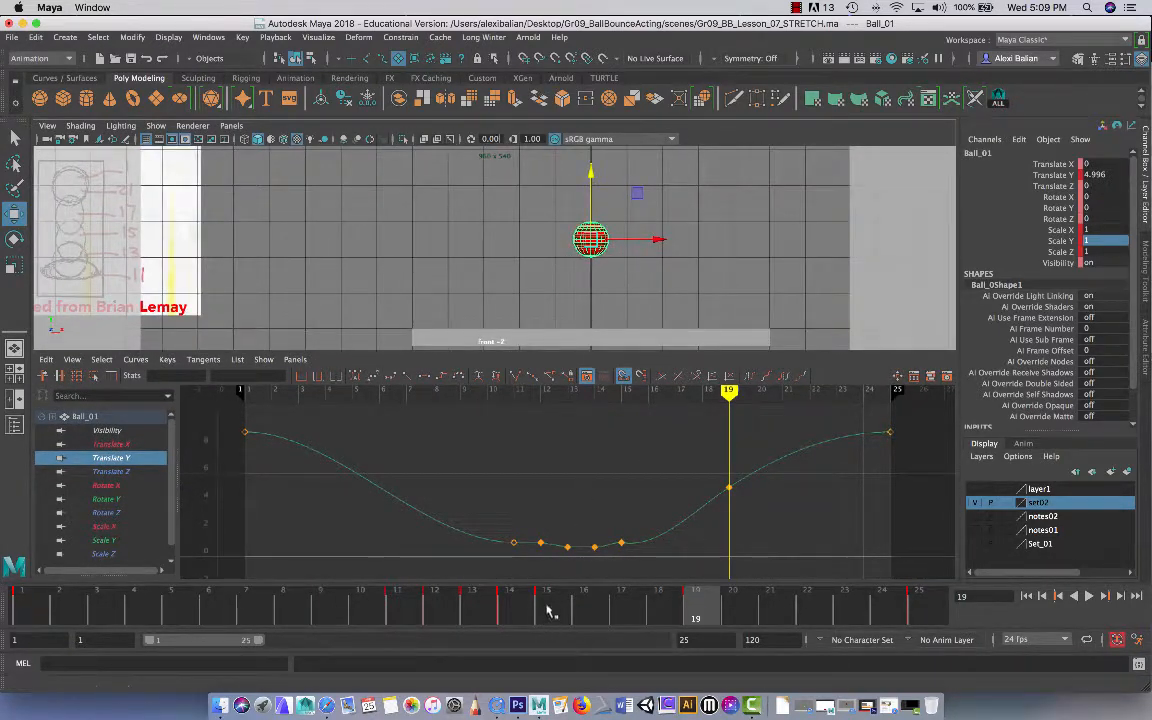
# Stretch the ball vertically at frame 16 to a Scale Y of 1.35.
pyautogui.click(545, 612)
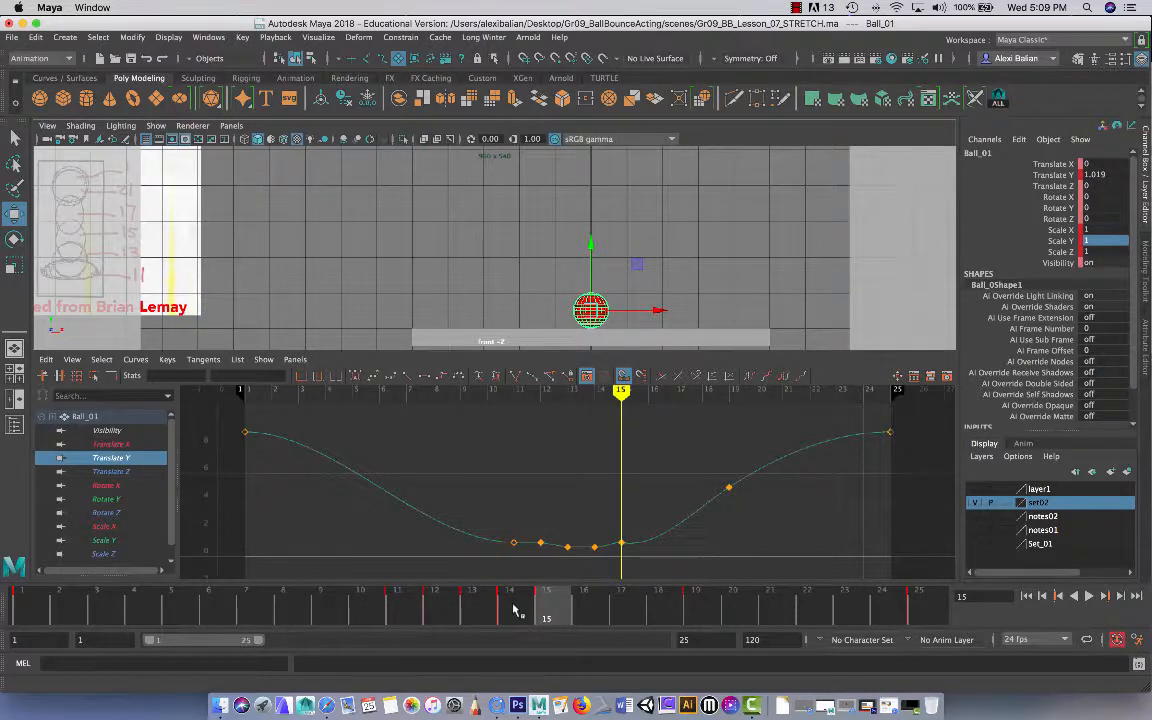
pyautogui.hotkey('alt', 'v')
pyautogui.moveTo(565, 612)
pyautogui.mouseDown()
pyautogui.moveTo(663, 607)
pyautogui.moveTo(591, 611)
pyautogui.mouseUp()
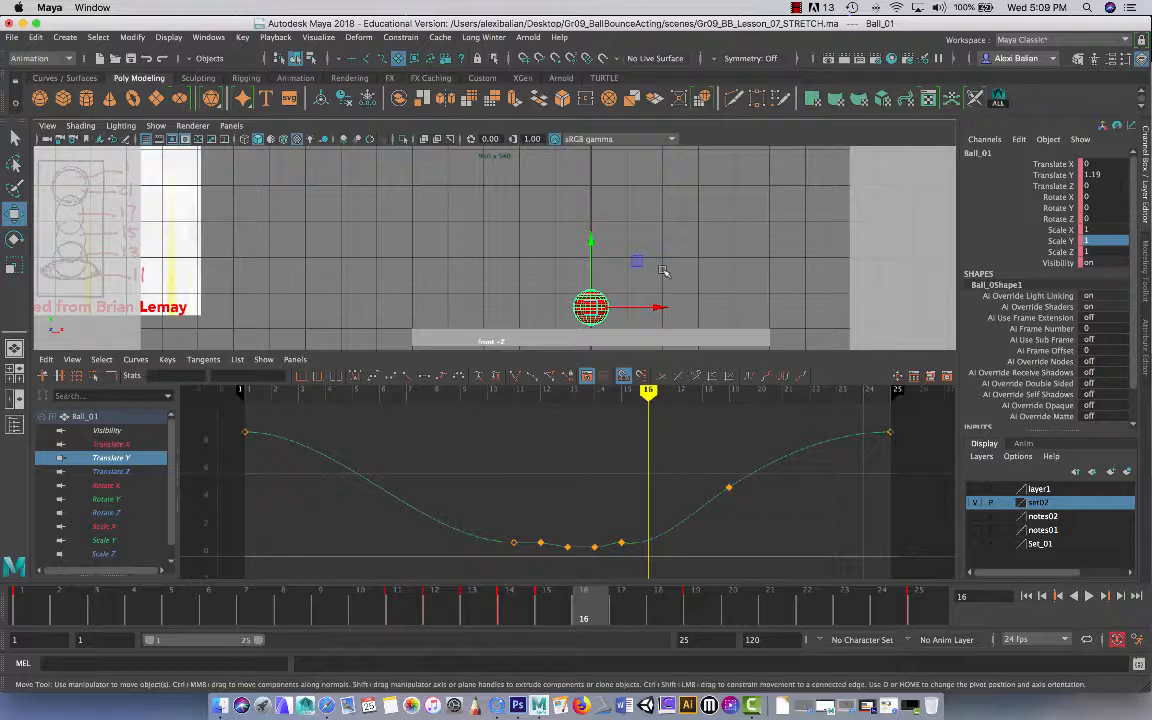
pyautogui.press('r')
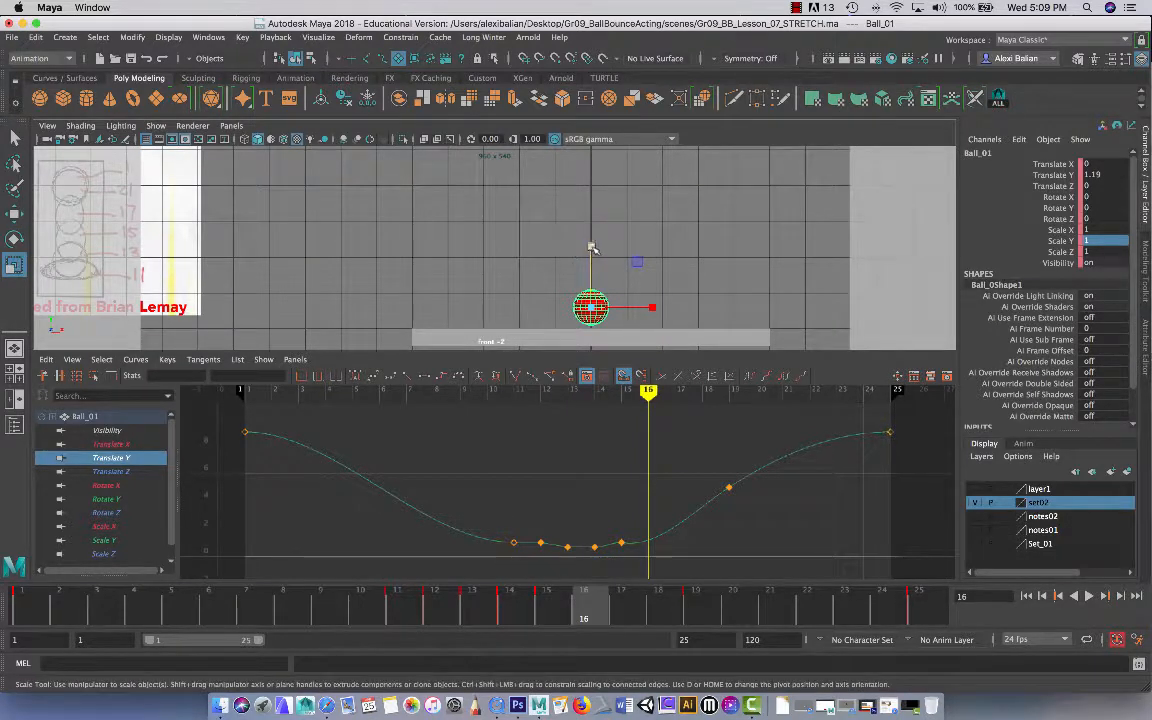
pyautogui.moveTo(591, 247); pyautogui.dragTo(591, 218)
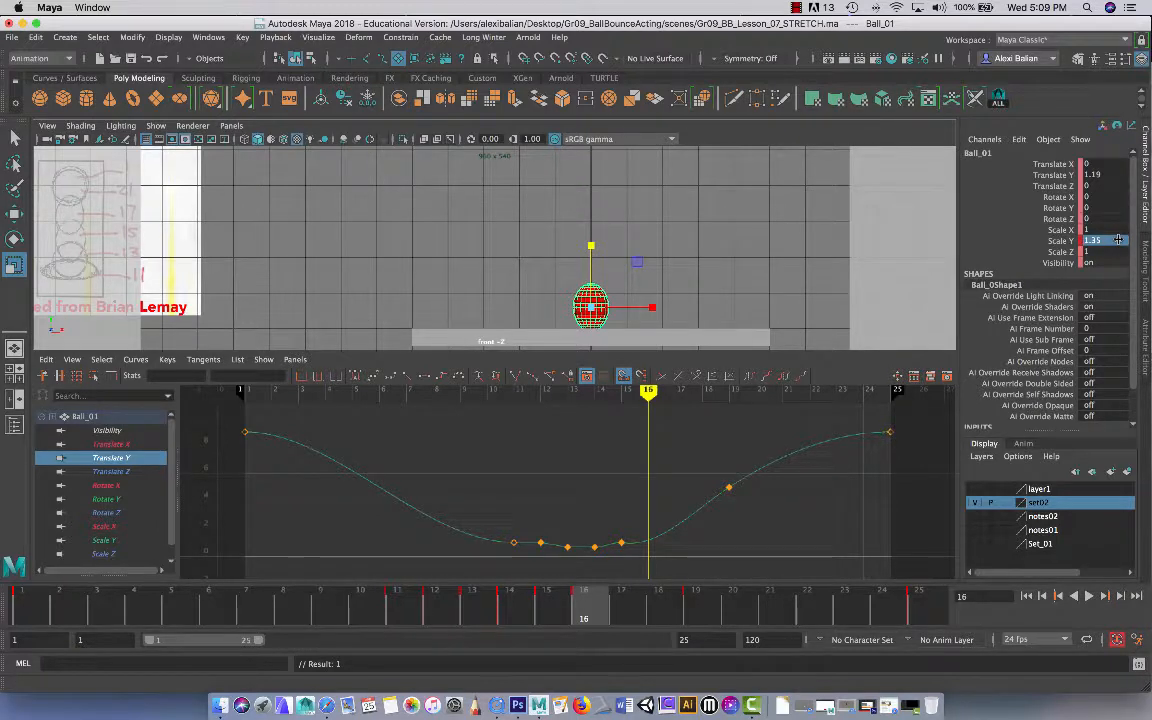
# Raise the stretched ball at frame 16 to a Translate Y of 1.804 and check the motion from frame 15.
pyautogui.press('w')
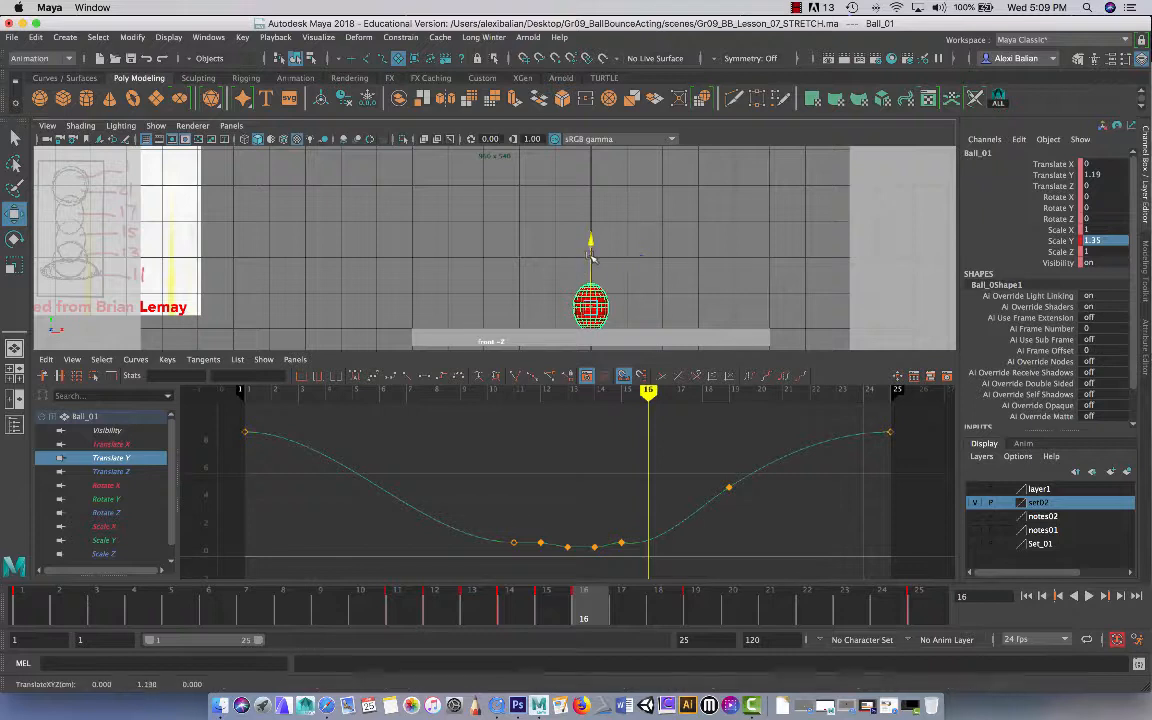
pyautogui.moveTo(592, 256); pyautogui.dragTo(593, 245)
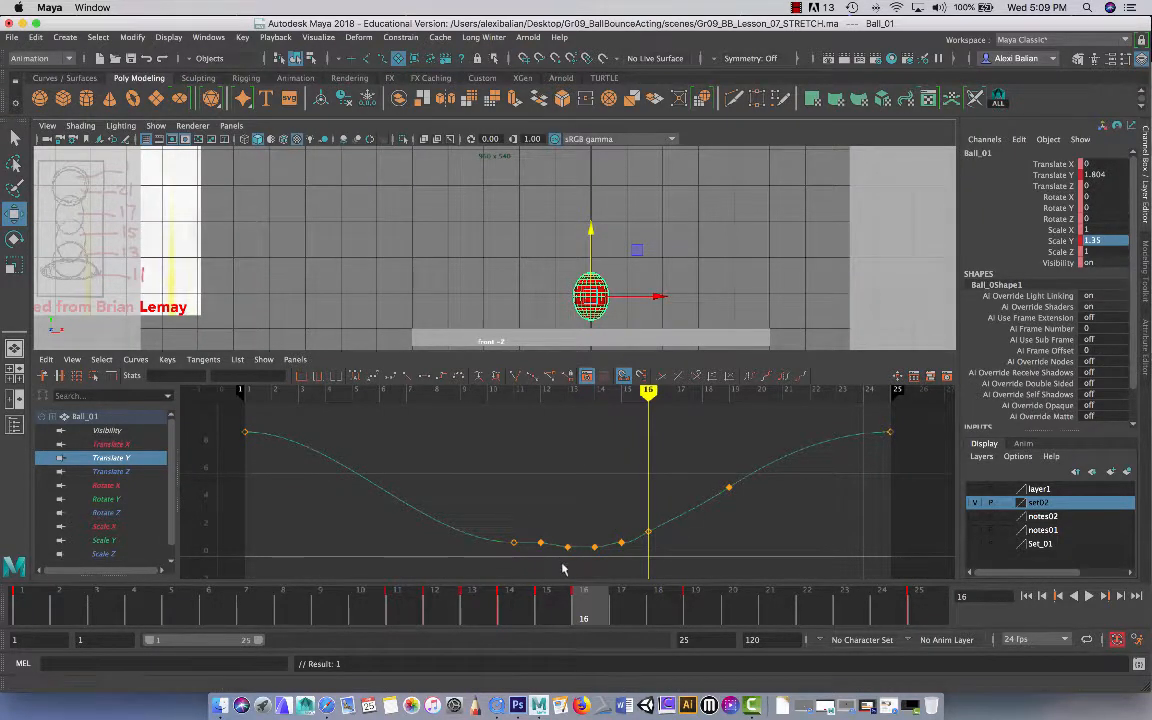
pyautogui.press('s')
pyautogui.click(548, 606)
pyautogui.moveTo(547, 604); pyautogui.dragTo(585, 628)
pyautogui.press('w')
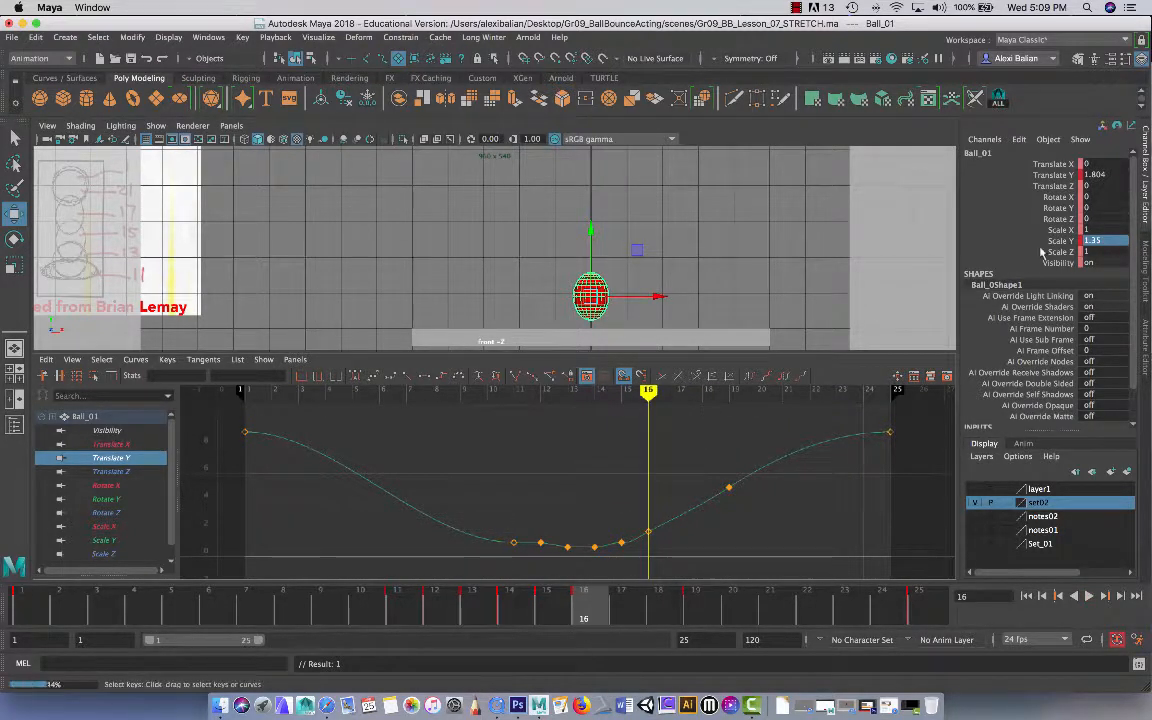
# Narrow the ball at frame 16 by setting Scale X and Scale Z to 0.8.
pyautogui.doubleClick(1103, 231)
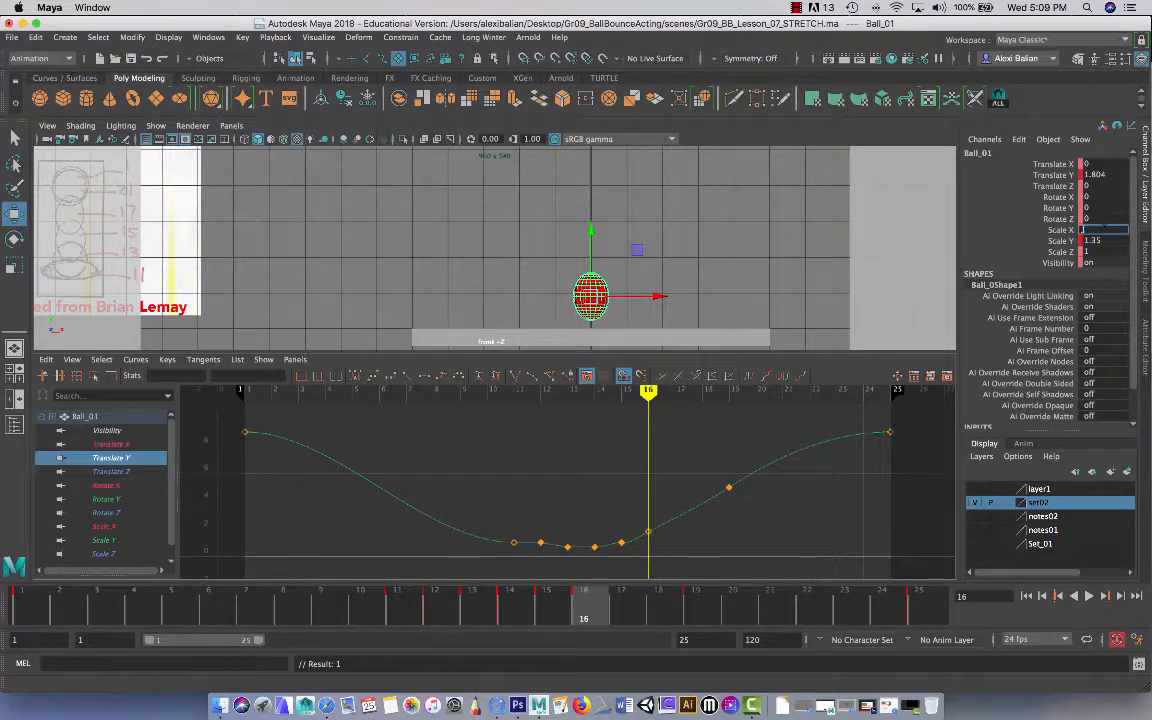
pyautogui.click(1112, 253)
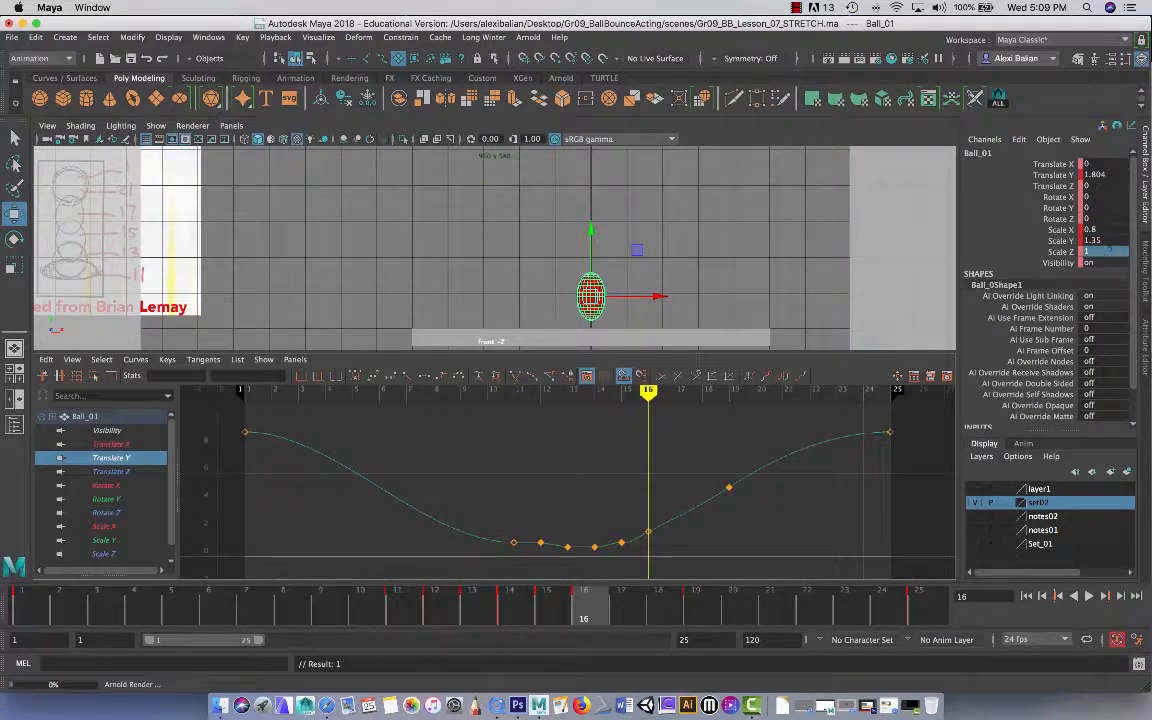
pyautogui.write('.8')
pyautogui.press('Return')
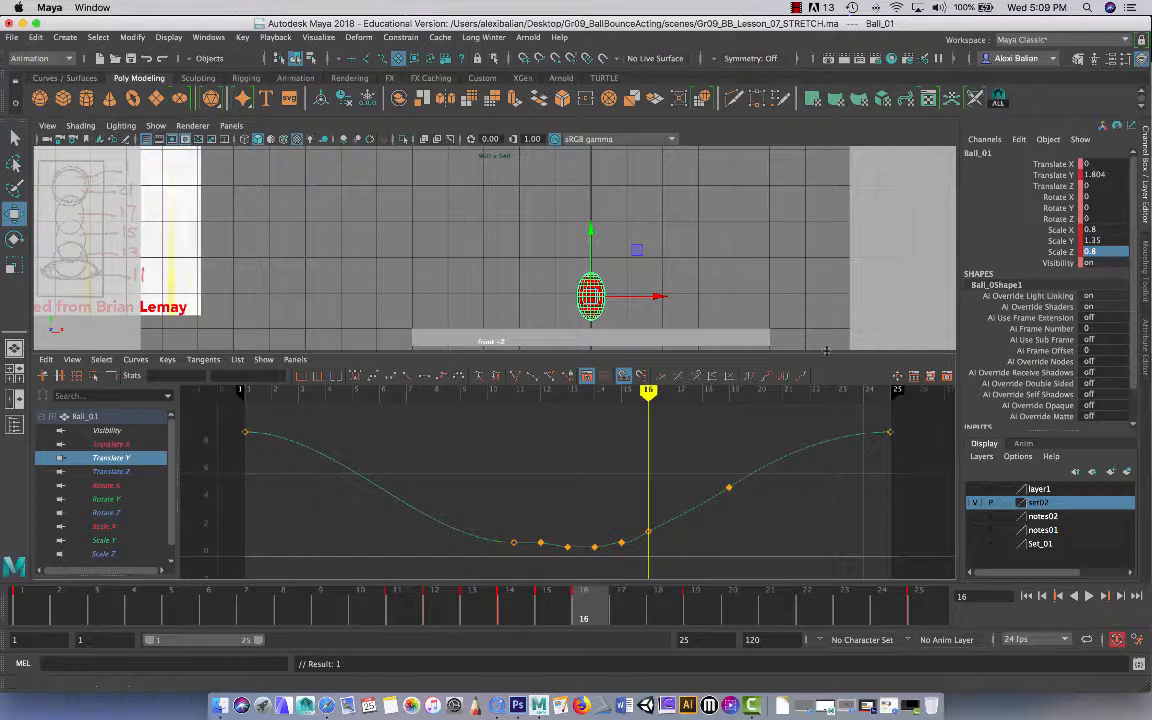
# Play the animation and scrub between frames 16 and 19 to examine the ball's stretch and recovery.
pyautogui.hotkey('alt', 'v')
pyautogui.moveTo(607, 610); pyautogui.dragTo(694, 585)
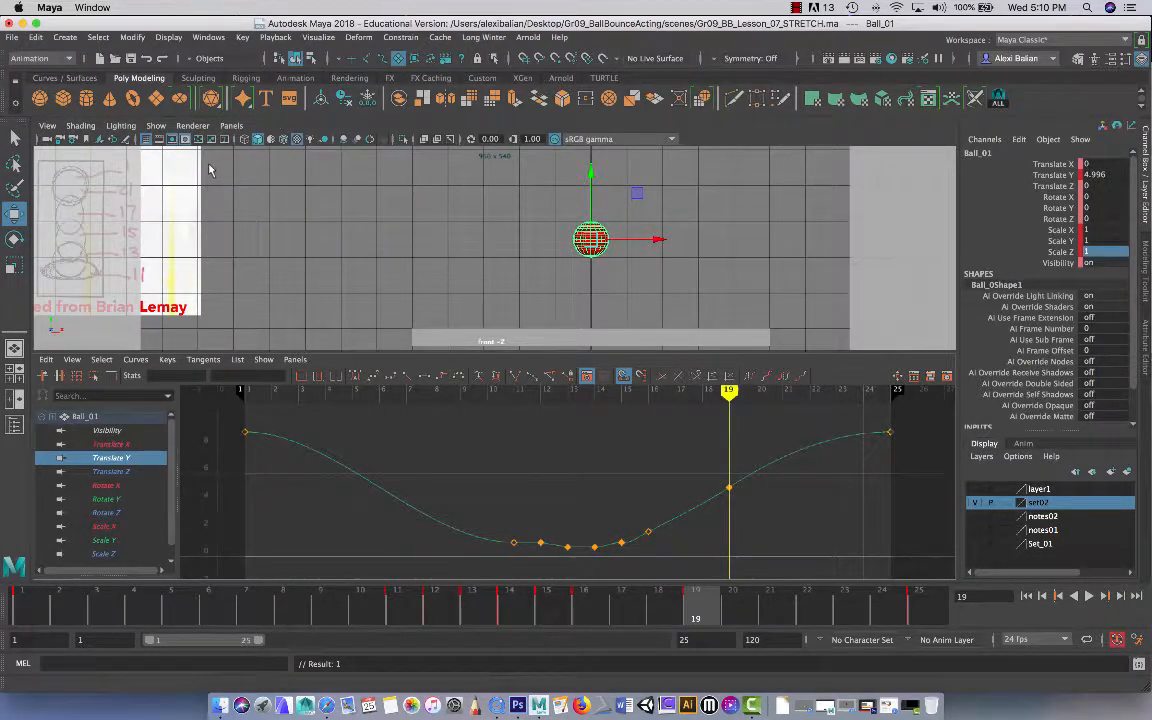
pyautogui.click(125, 141)
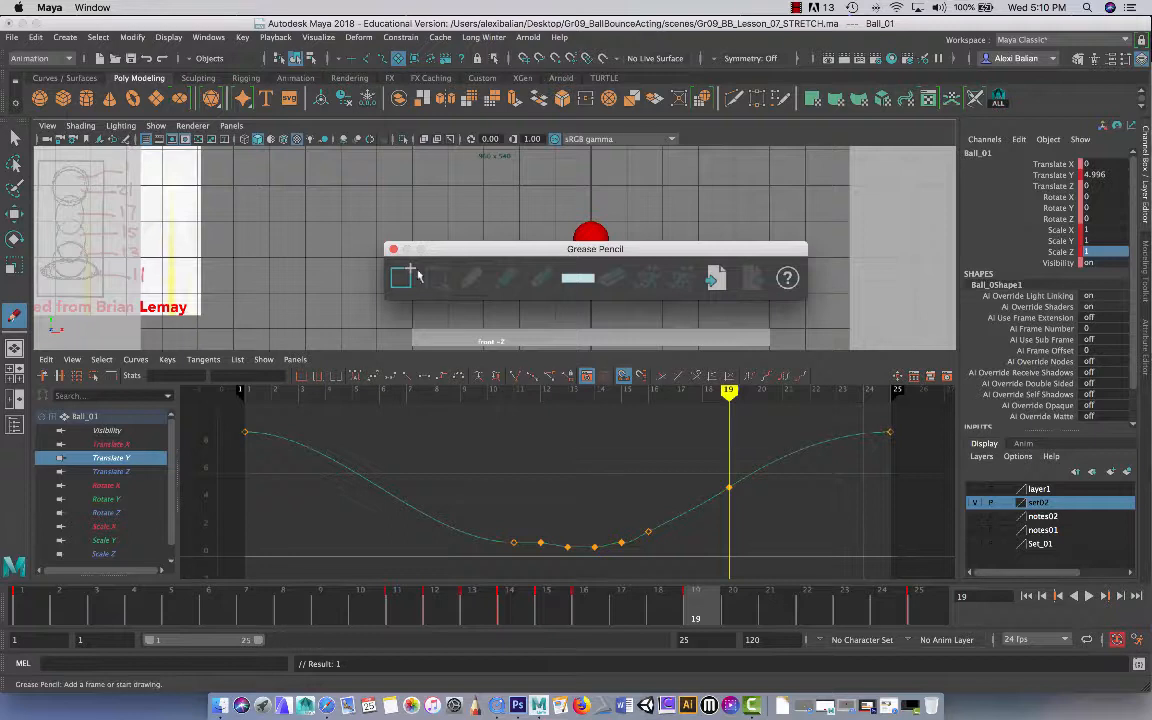
pyautogui.click(393, 249)
pyautogui.click(562, 617)
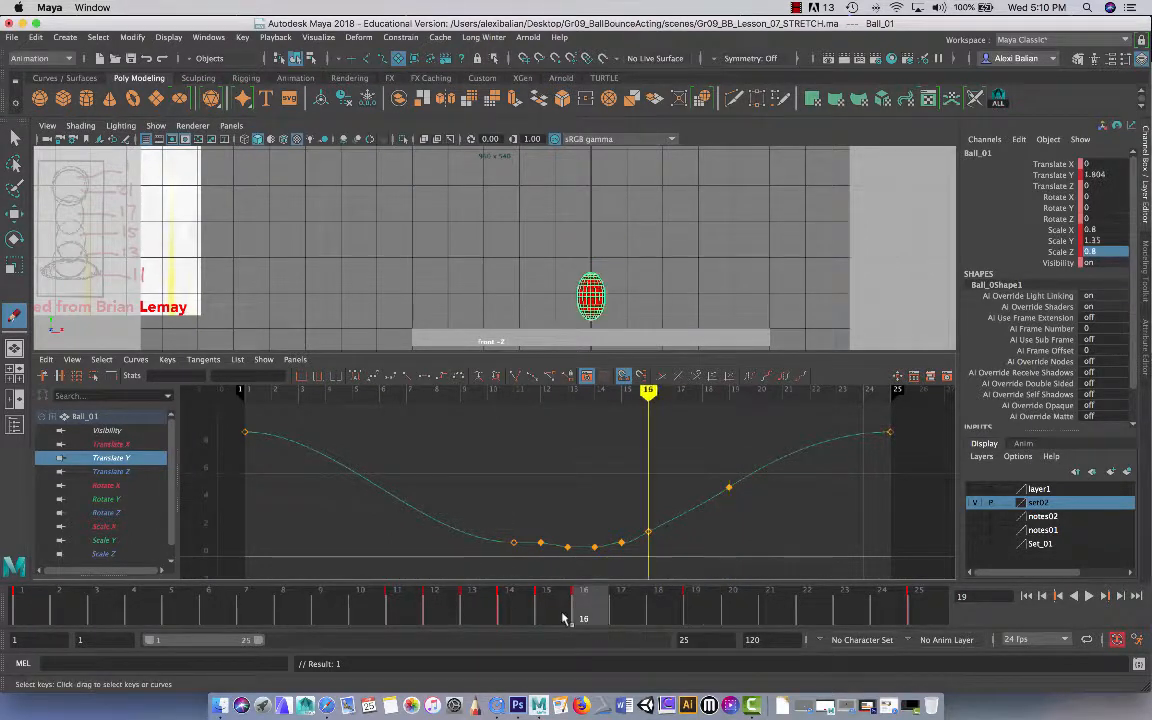
pyautogui.moveTo(562, 617); pyautogui.dragTo(699, 618)
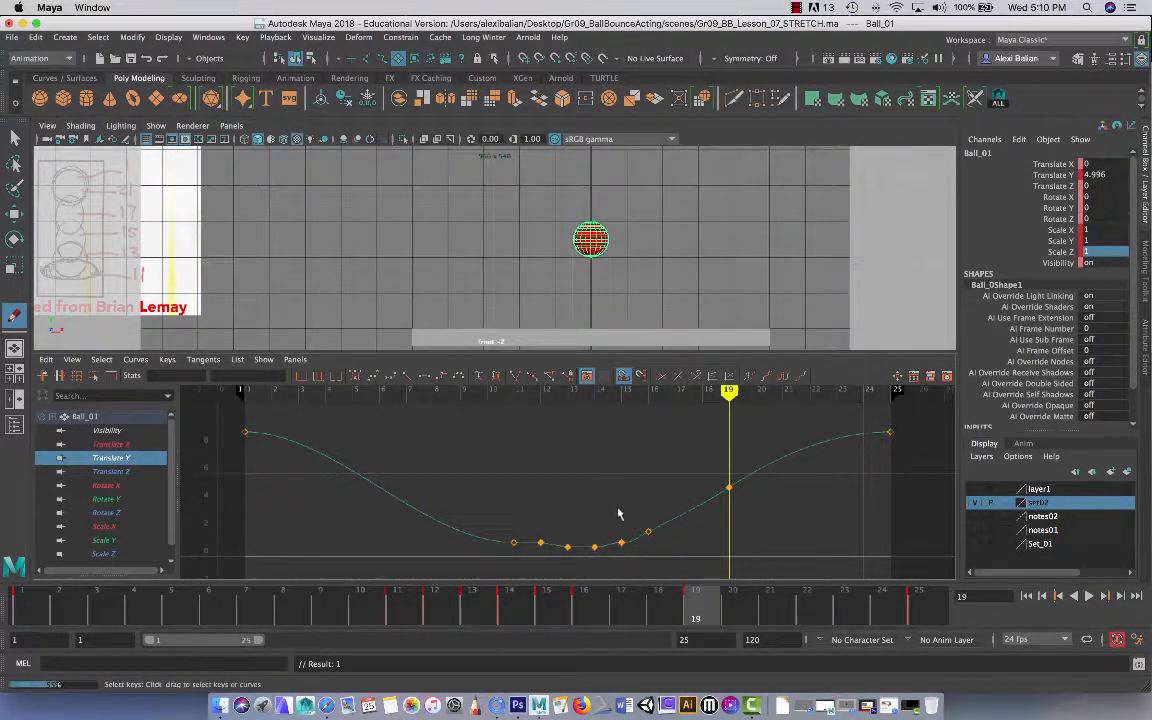
# Examine the Translate Y keys at frames 15, 14 and 16 and their tangents along the ball's upward path.
pyautogui.scroll(3, 540, 470)
pyautogui.keyDown('alt'); pyautogui.moveTo(571, 524); pyautogui.dragTo(484, 450, button='middle'); pyautogui.keyUp('alt')
pyautogui.scroll(3, 527, 476)
pyautogui.scroll(2, 530, 485)
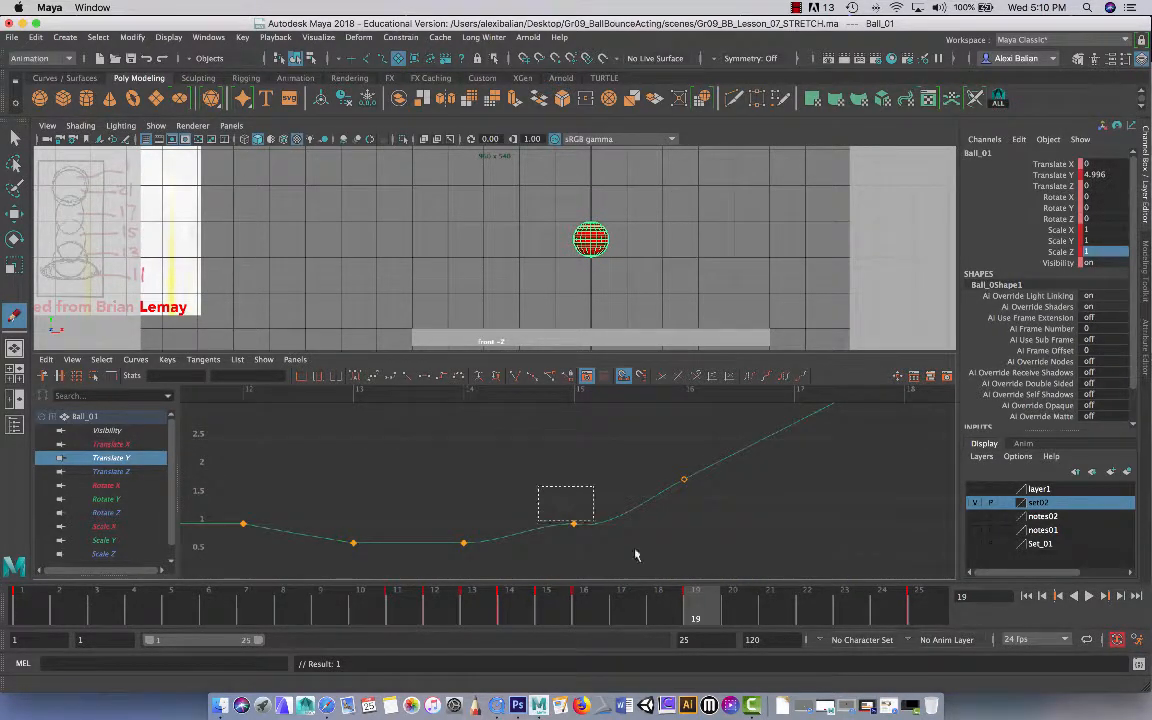
pyautogui.moveTo(635, 555); pyautogui.dragTo(648, 573)
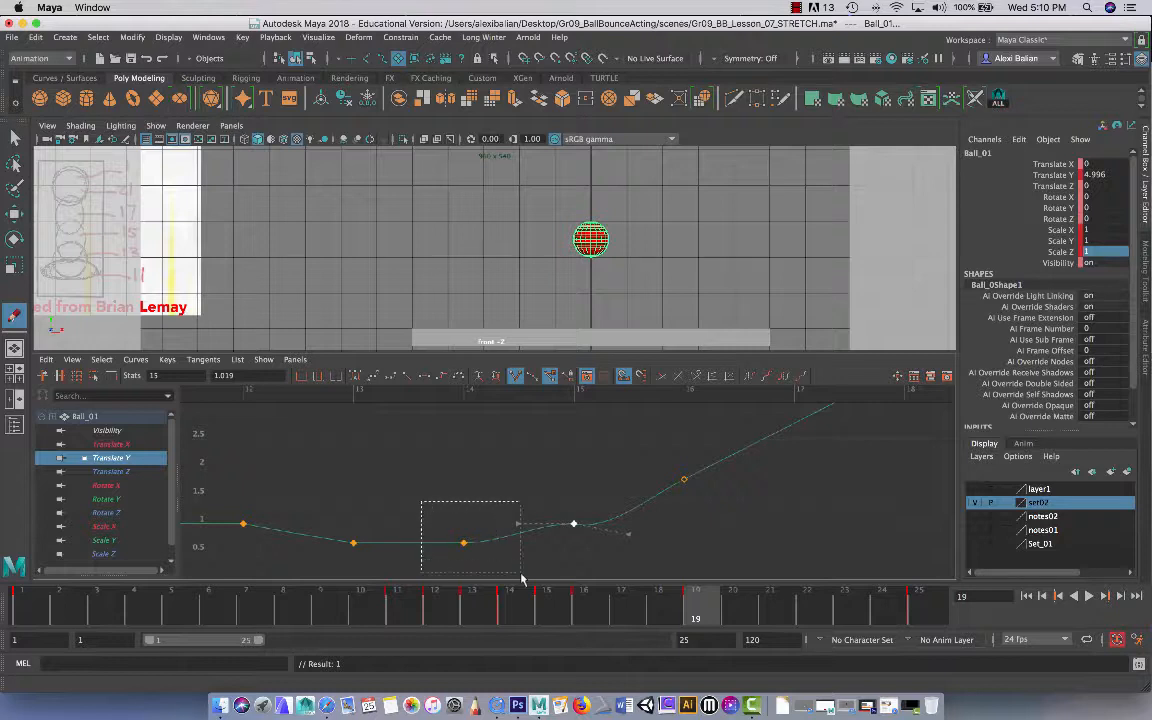
pyautogui.moveTo(521, 578); pyautogui.dragTo(512, 567)
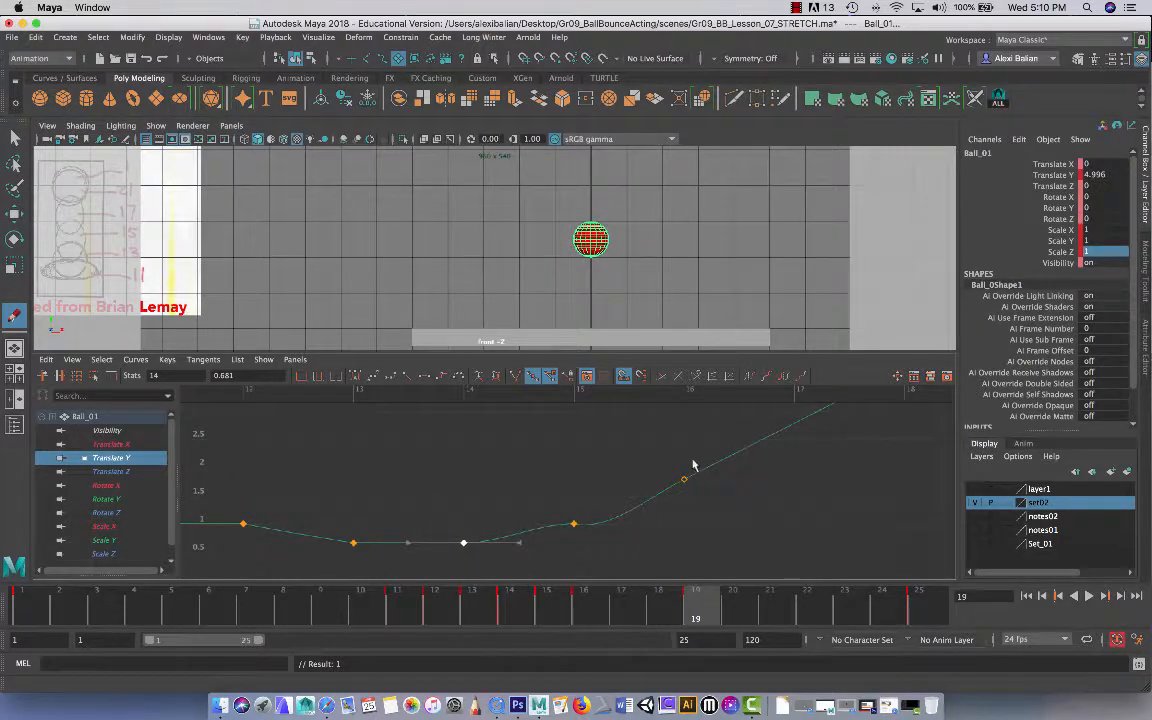
pyautogui.moveTo(668, 461); pyautogui.dragTo(753, 494)
pyautogui.scroll(-1, 693, 505)
pyautogui.scroll(-1, 678, 498)
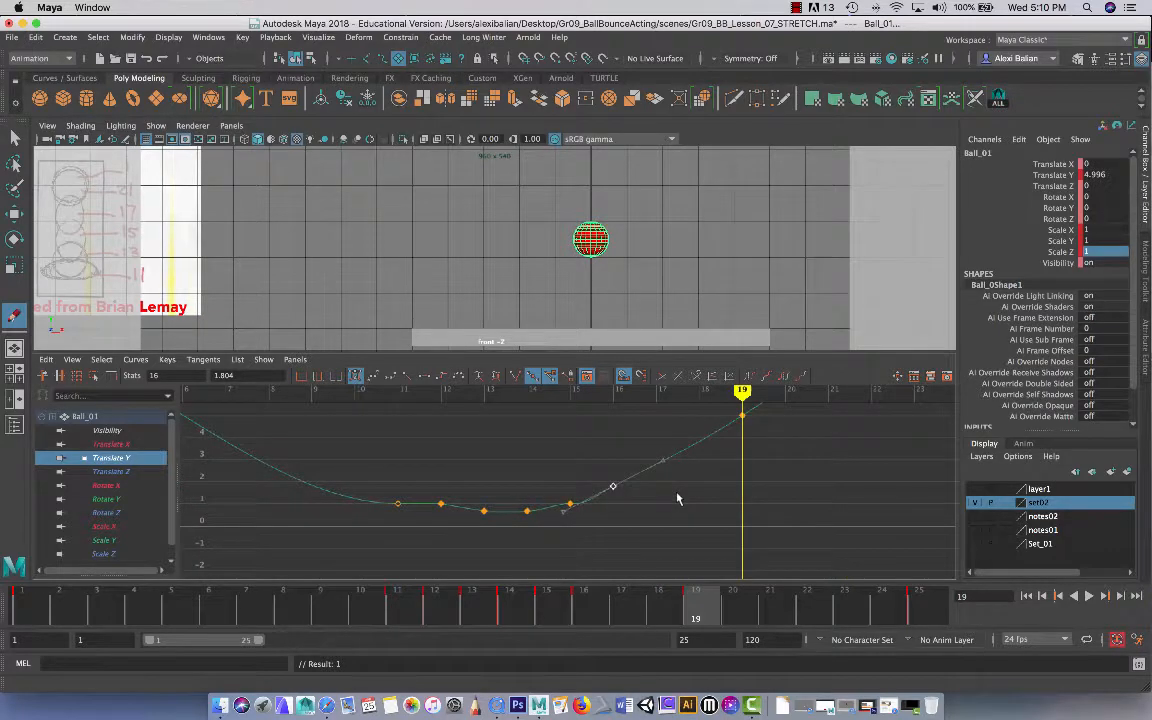
# Save the scene as a new version named Gr09_BB_Lesson_08_STRETCH.ma.
pyautogui.press('super+shift+s')
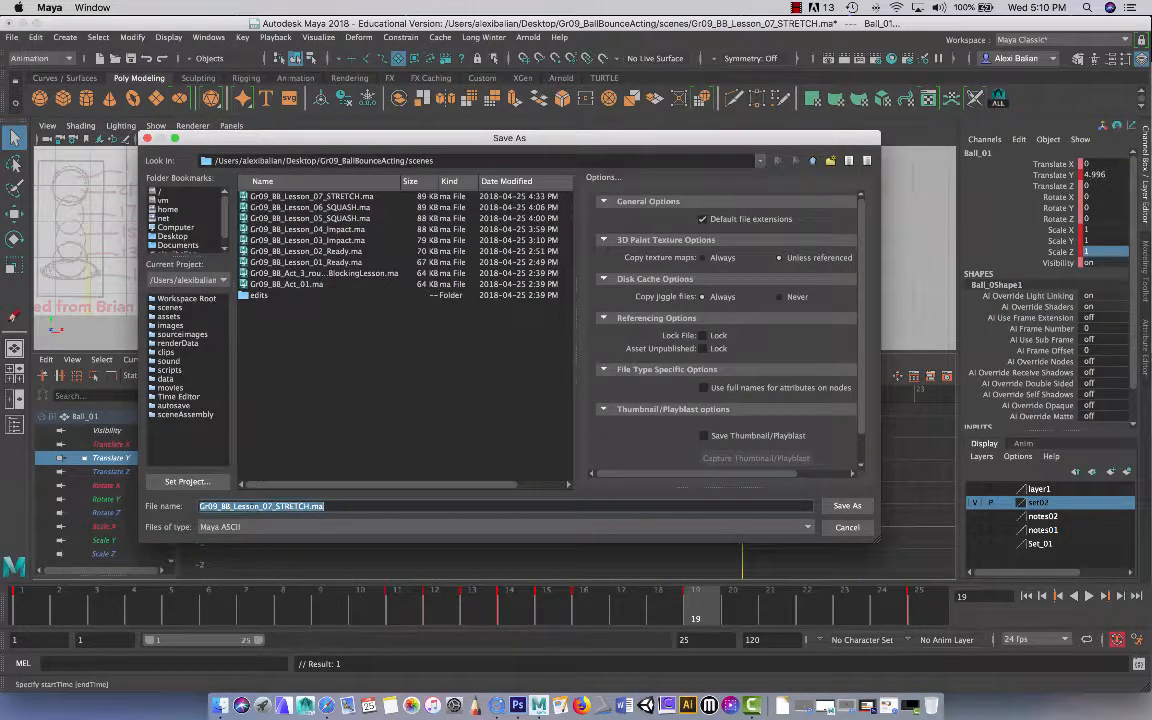
pyautogui.click(268, 507)
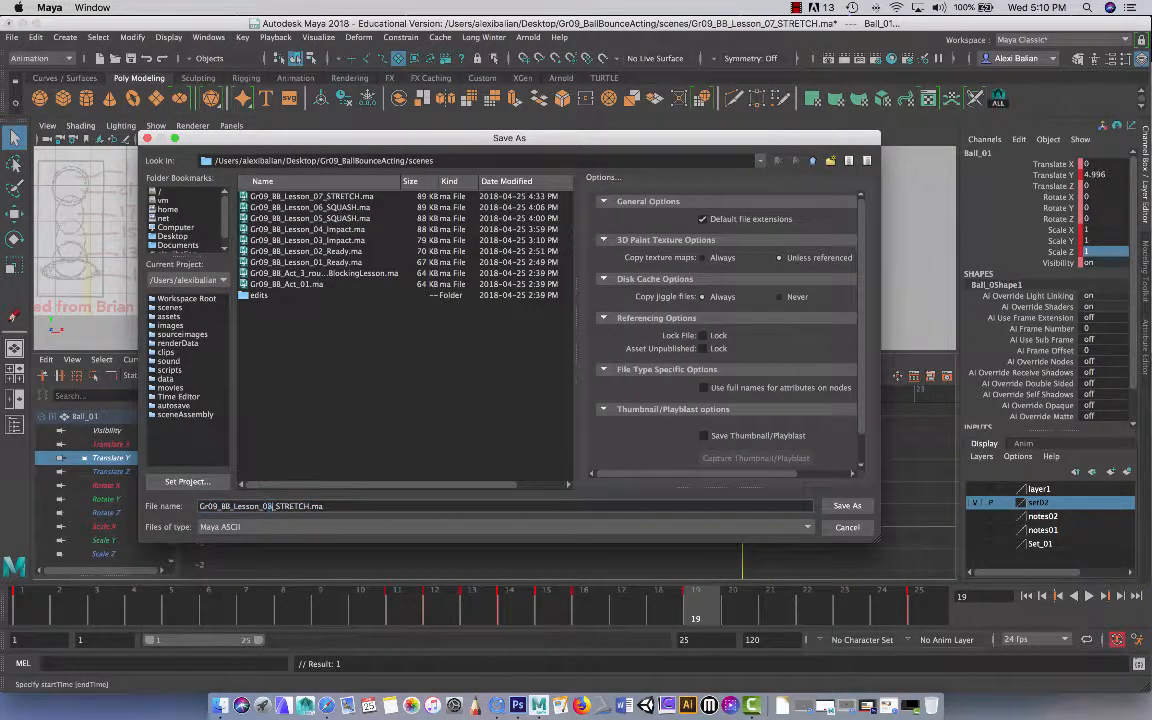
pyautogui.write('8')
pyautogui.click(847, 505)
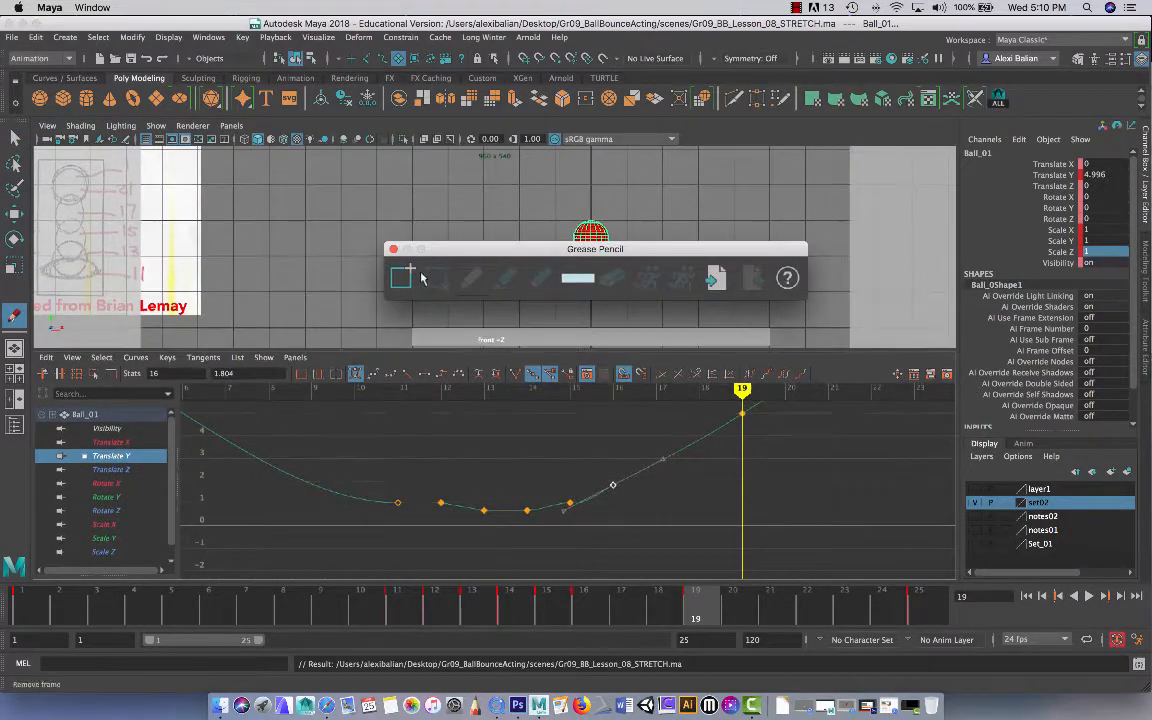
# Close the Grease Pencil window and, with the Move tool active, scrub through the bounce to frame 18.
pyautogui.click(393, 249)
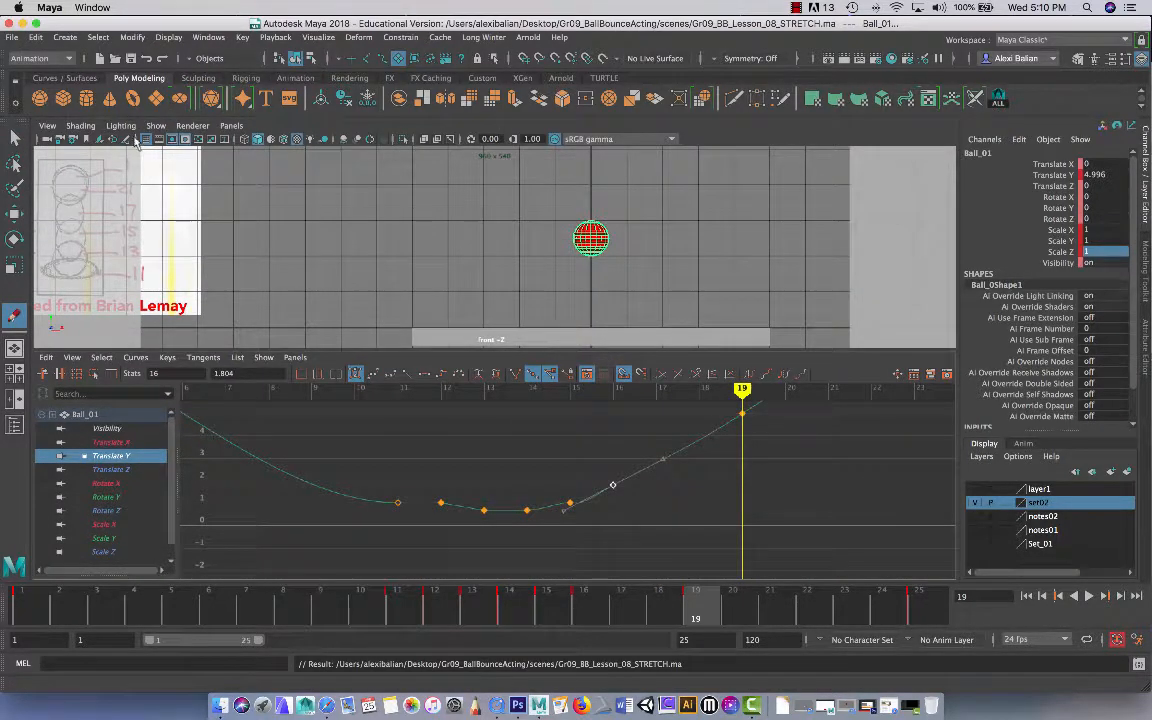
pyautogui.click(14, 212)
pyautogui.moveTo(459, 615)
pyautogui.mouseDown()
pyautogui.moveTo(595, 628)
pyautogui.moveTo(674, 613)
pyautogui.moveTo(546, 617)
pyautogui.moveTo(658, 616)
pyautogui.mouseUp()
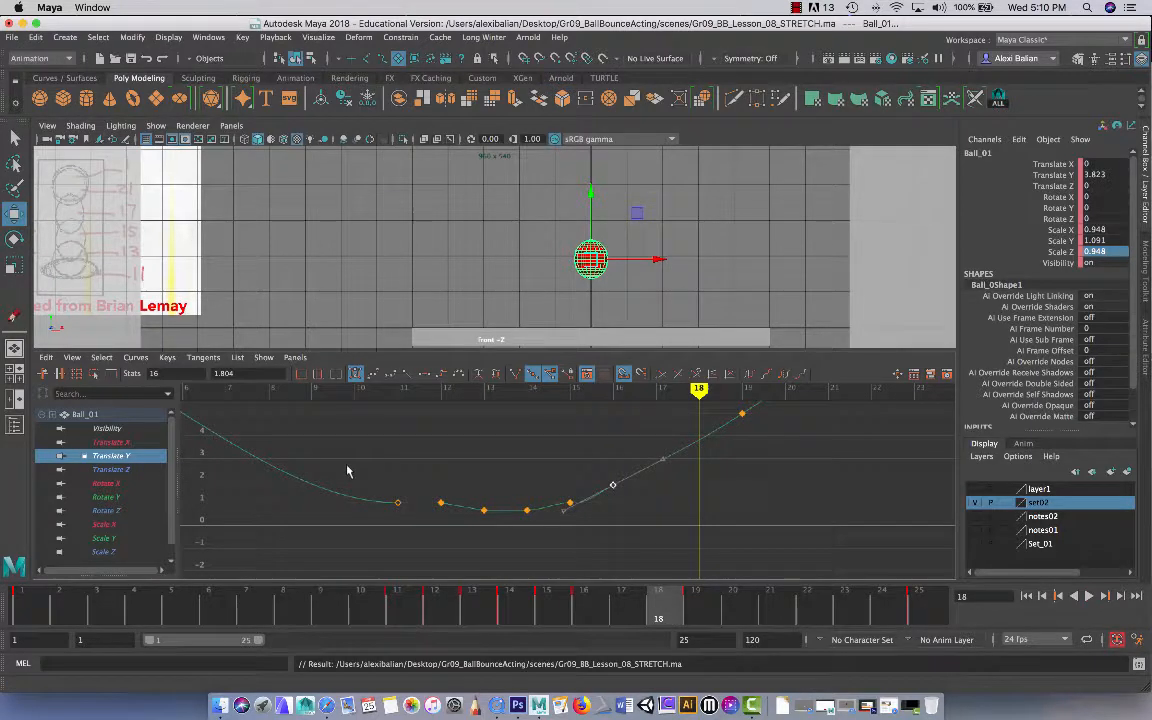
# Steepen the incoming tangent of the Translate Y key at frame 11 and review the fall from frame 1 to 12.
pyautogui.keyDown('alt'); pyautogui.moveTo(350, 470); pyautogui.dragTo(602, 508, button='middle'); pyautogui.keyUp('alt')
pyautogui.press('f')
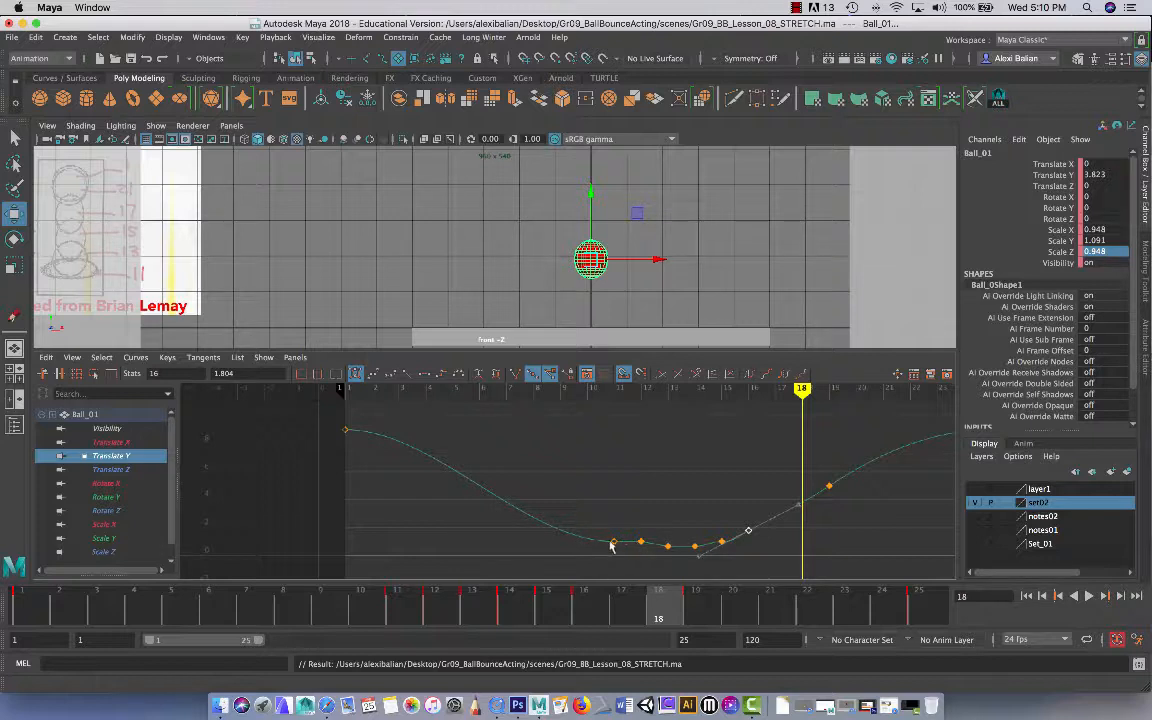
pyautogui.moveTo(634, 556); pyautogui.dragTo(633, 557)
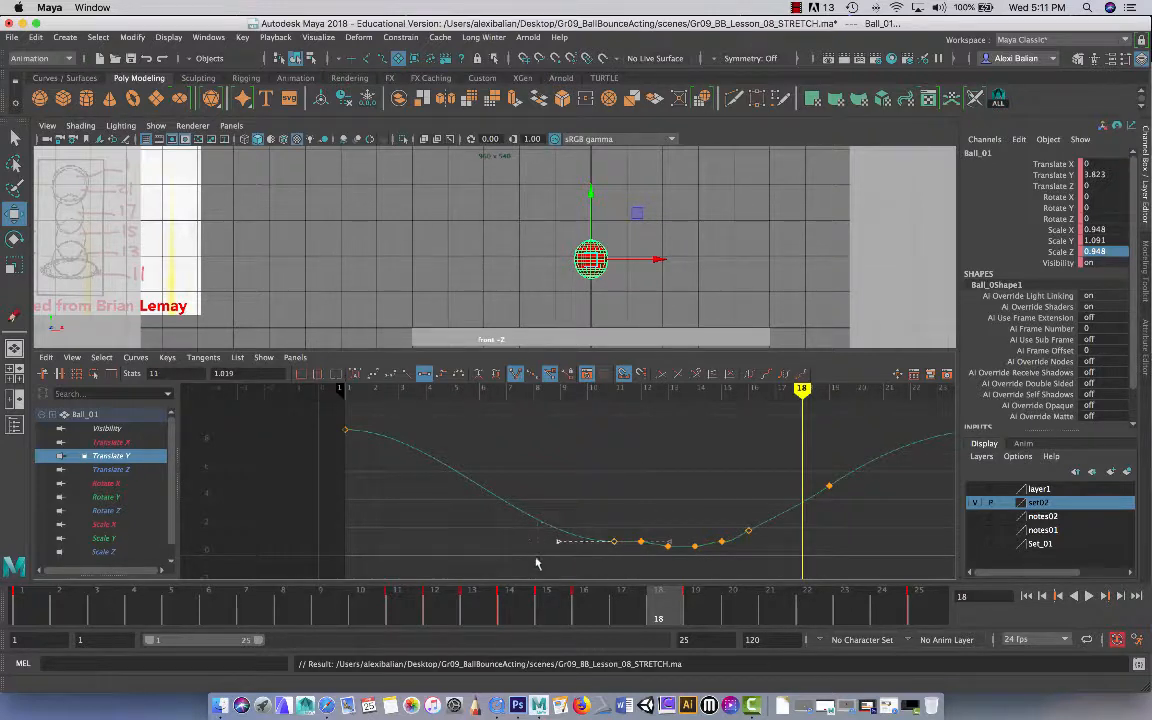
pyautogui.moveTo(540, 558); pyautogui.dragTo(542, 519, button='middle')
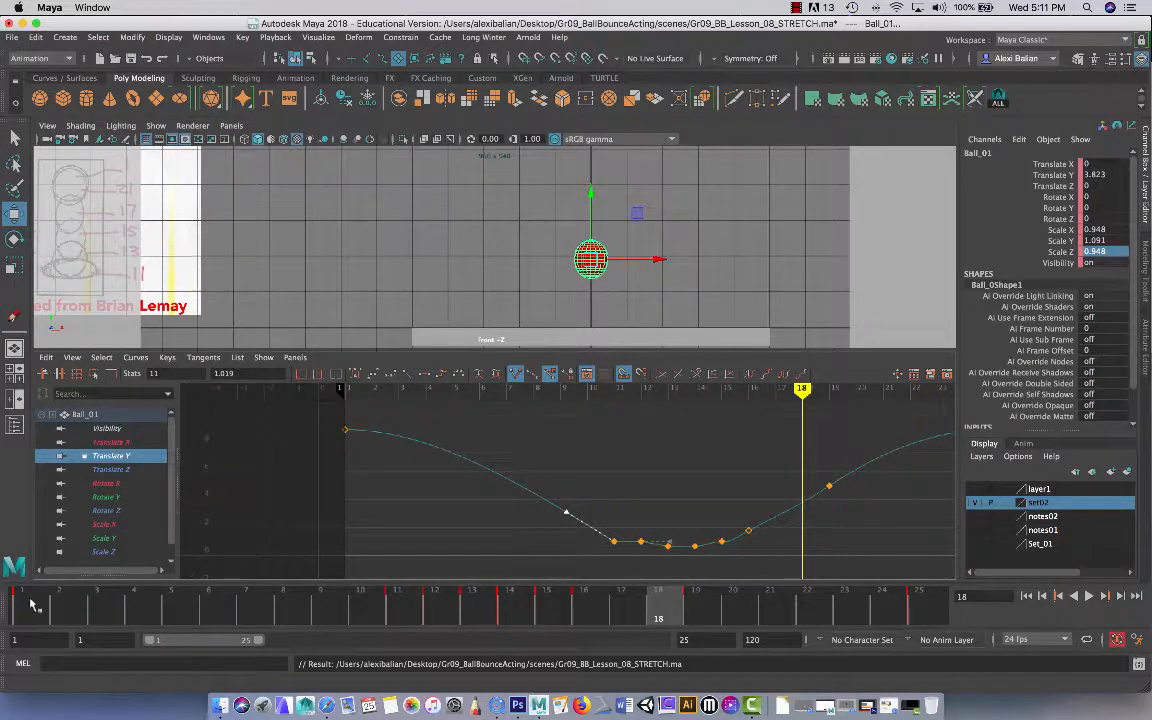
pyautogui.moveTo(33, 604); pyautogui.dragTo(435, 614)
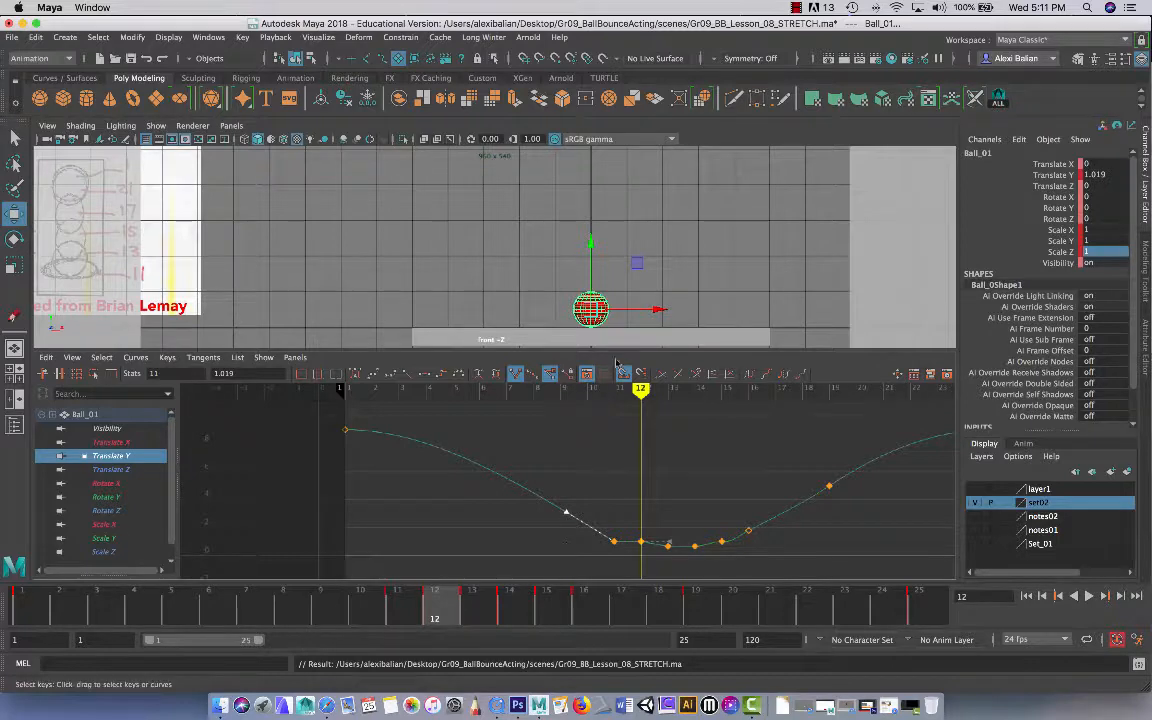
# Examine the ball up close from frame 12 to 19, checking its contact, squash, stretch and recovery poses.
pyautogui.moveTo(584, 348); pyautogui.dragTo(584, 385)
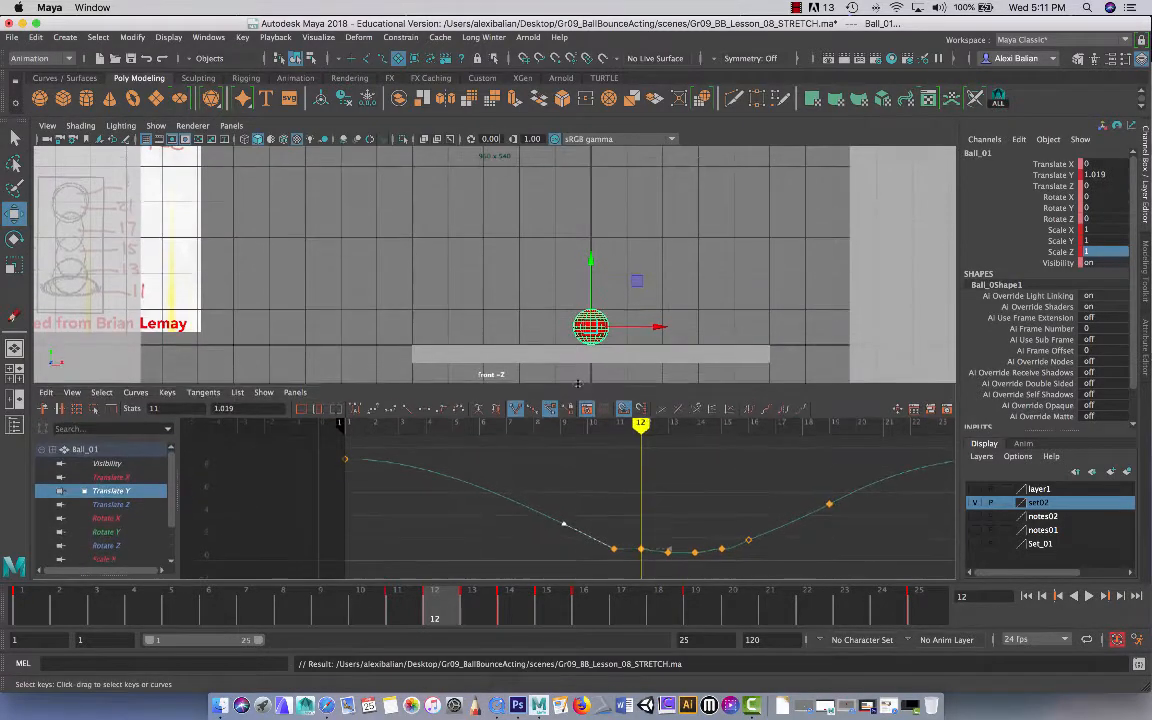
pyautogui.scroll(2, 563, 272)
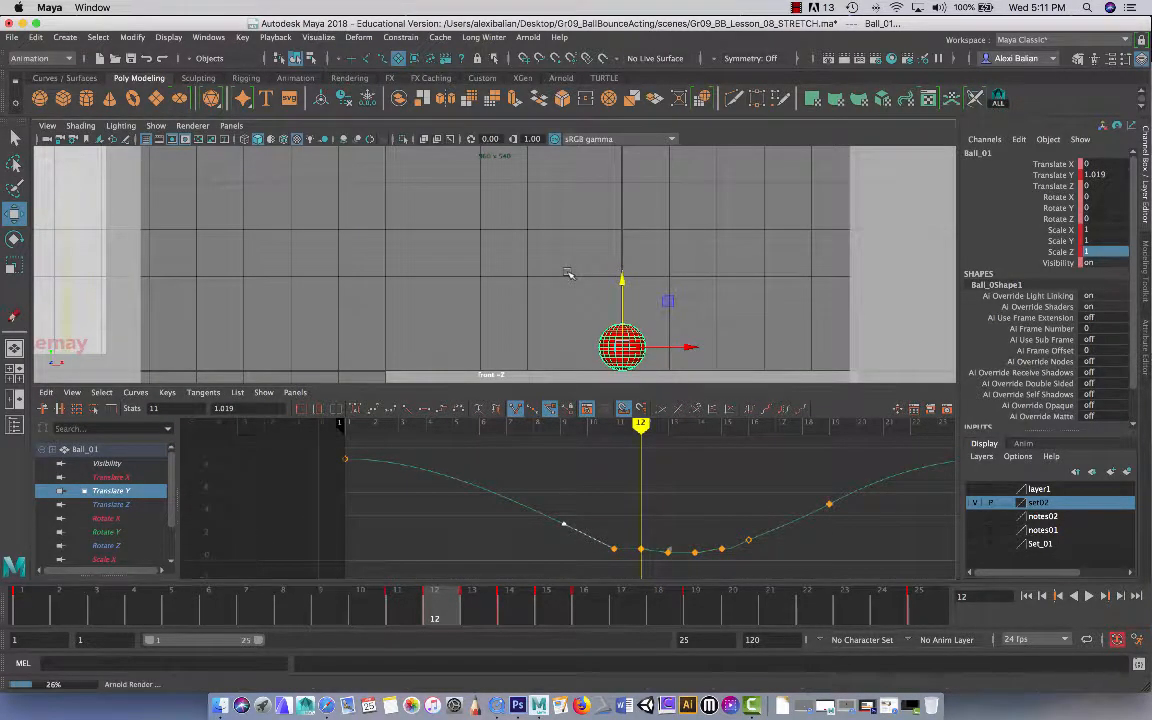
pyautogui.keyDown('alt'); pyautogui.moveTo(631, 297); pyautogui.dragTo(500, 256, button='middle'); pyautogui.keyUp('alt')
pyautogui.scroll(3, 577, 285)
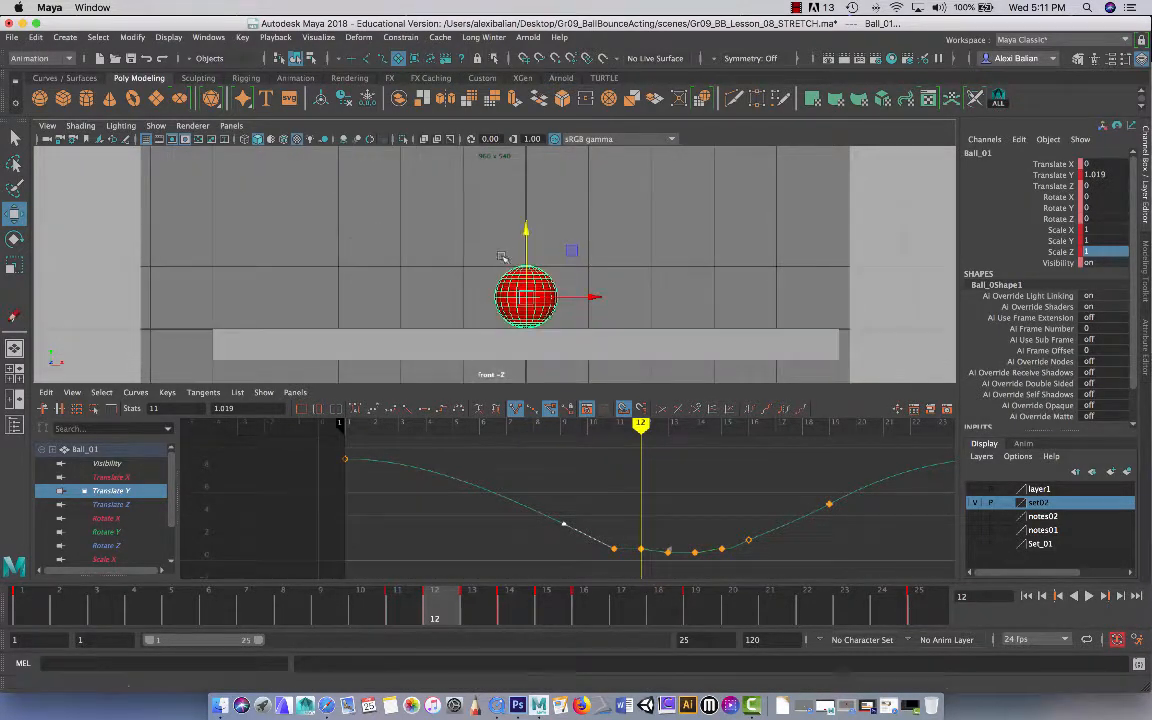
pyautogui.scroll(2, 515, 268)
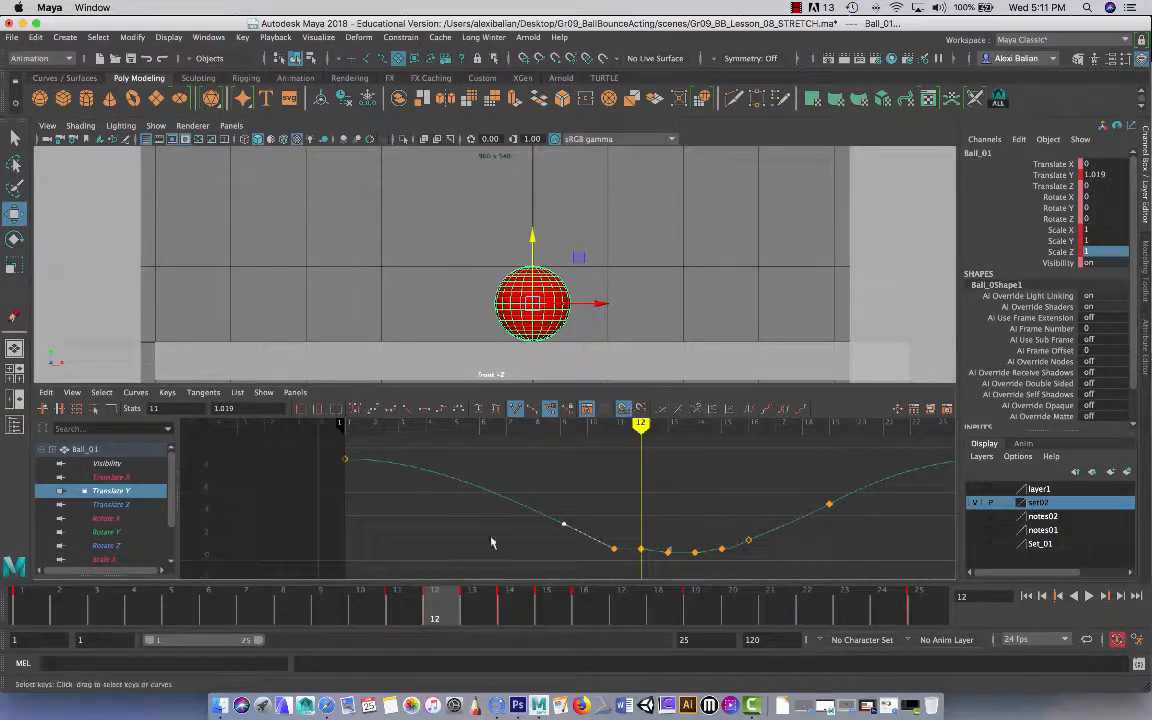
pyautogui.click(473, 611)
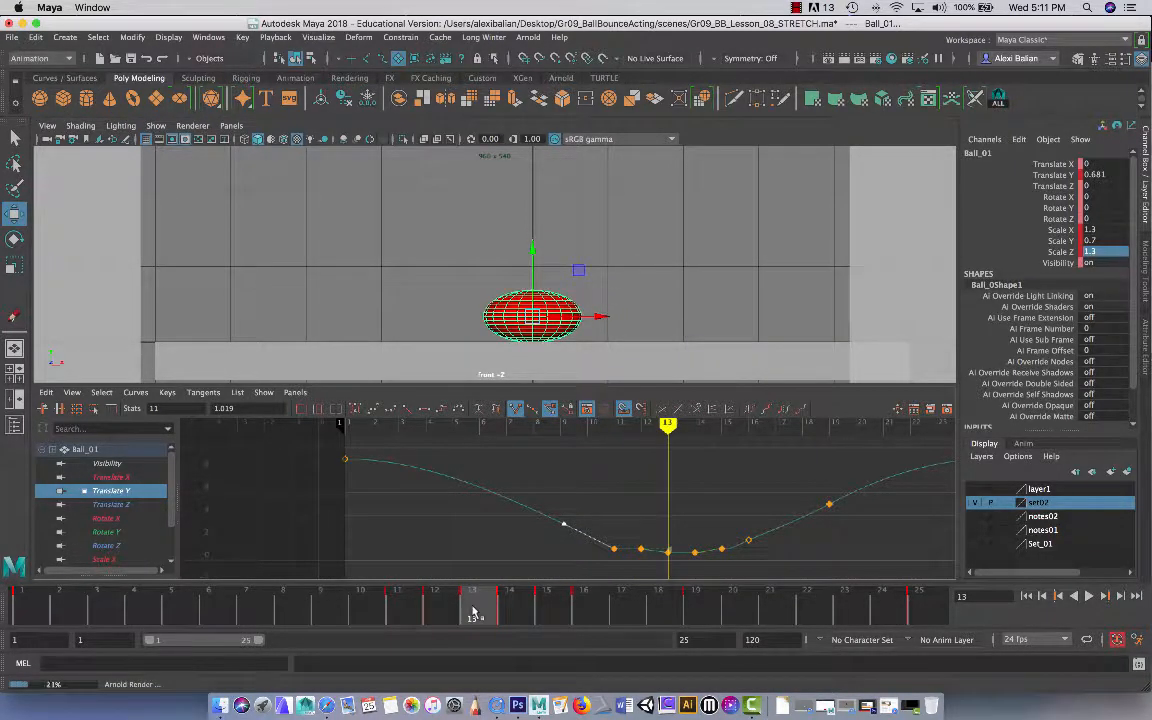
pyautogui.moveTo(509, 616); pyautogui.dragTo(548, 610)
pyautogui.click(585, 606)
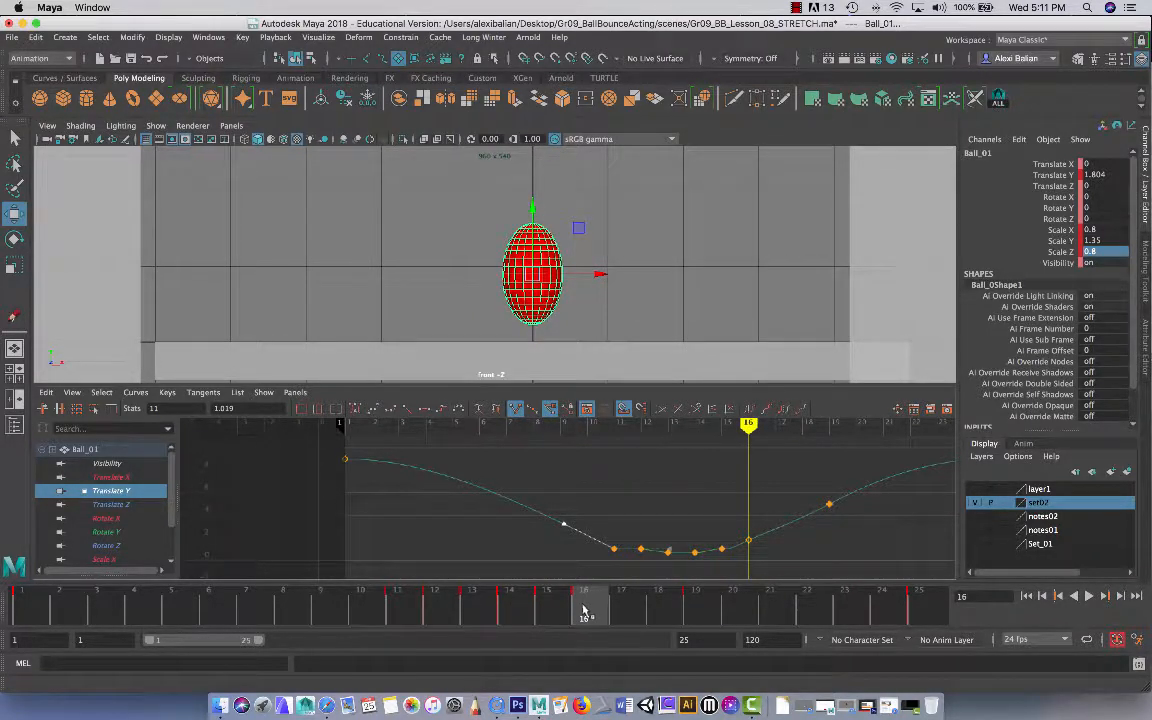
pyautogui.moveTo(585, 612); pyautogui.dragTo(694, 610)
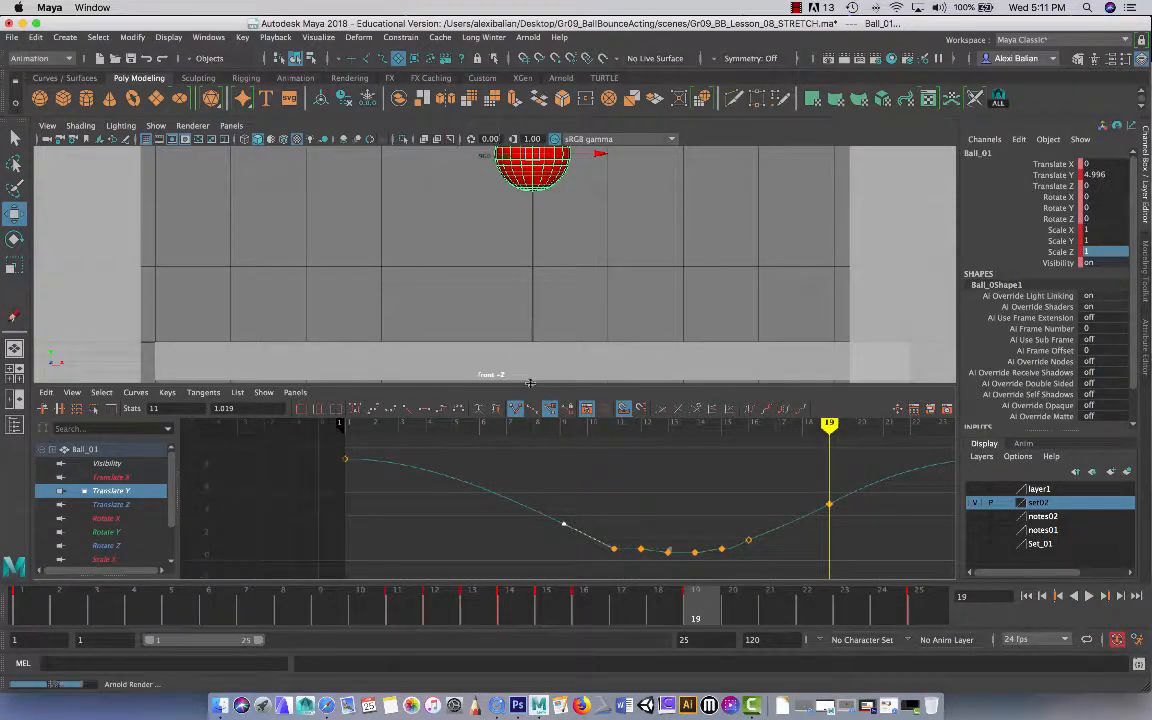
# Frame the ball and the floor together in an enlarged front view and save the scene.
pyautogui.moveTo(526, 380); pyautogui.dragTo(526, 424)
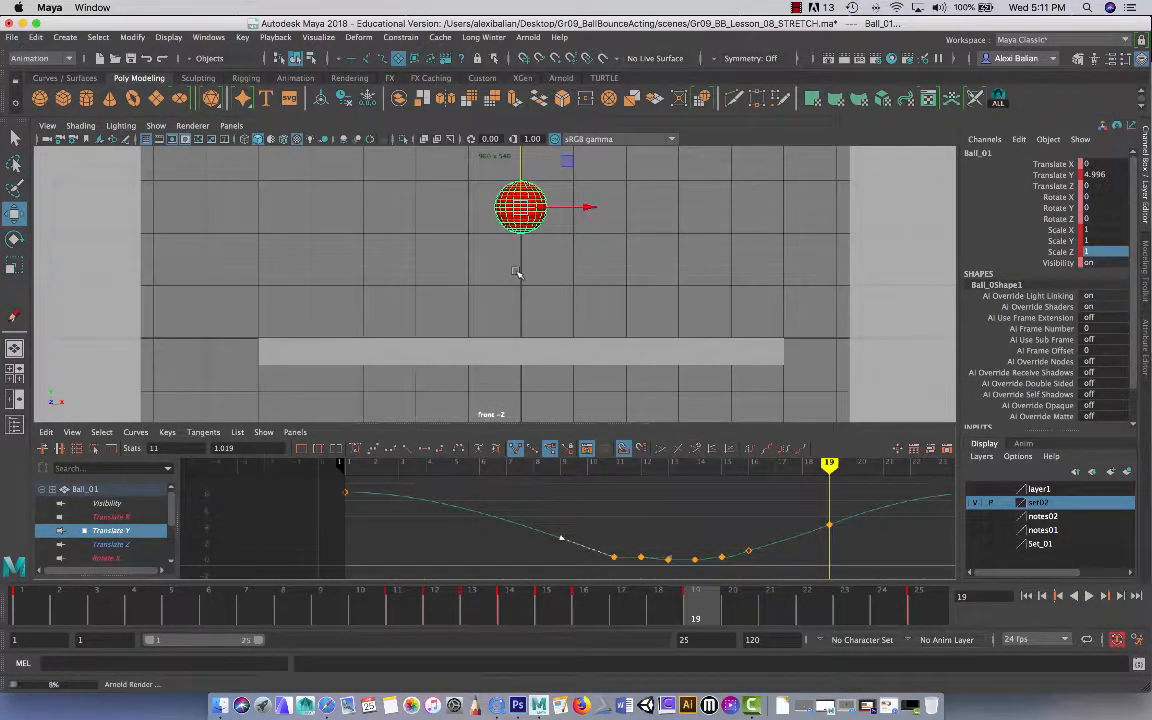
pyautogui.keyDown('alt'); pyautogui.moveTo(514, 245); pyautogui.dragTo(512, 316, button='middle'); pyautogui.keyUp('alt')
pyautogui.keyDown('alt'); pyautogui.moveTo(512, 316); pyautogui.dragTo(509, 352, button='right'); pyautogui.keyUp('alt')
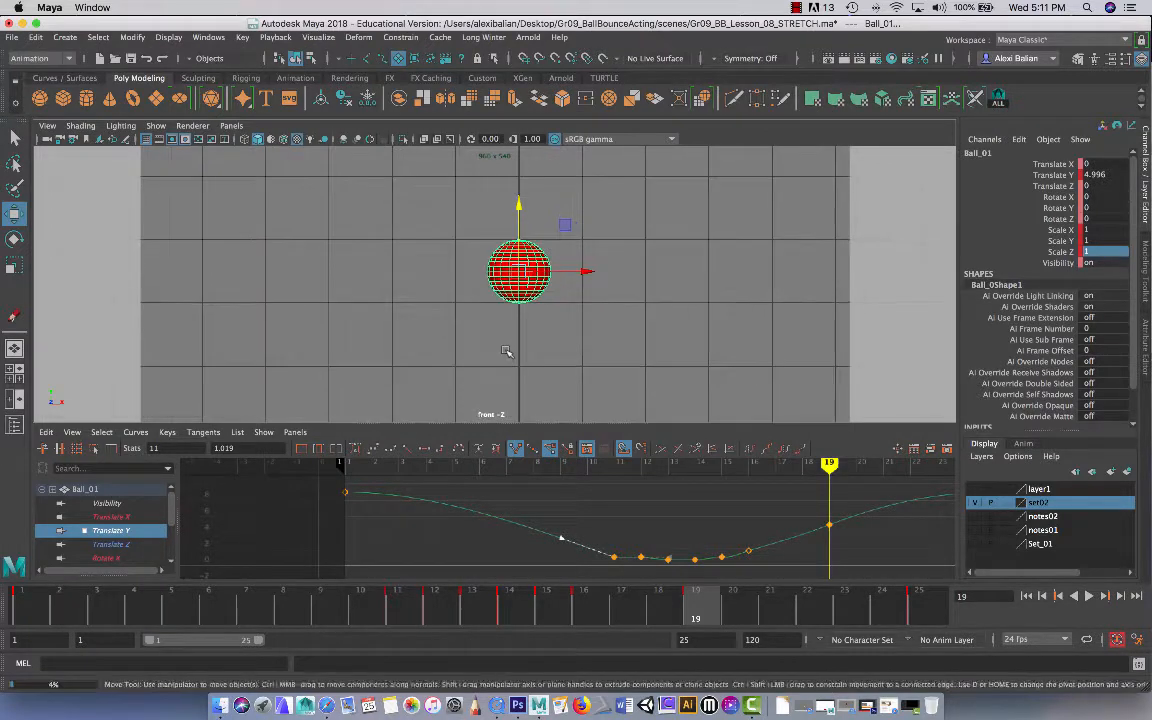
pyautogui.keyDown('alt'); pyautogui.moveTo(509, 352); pyautogui.dragTo(501, 288, button='middle'); pyautogui.keyUp('alt')
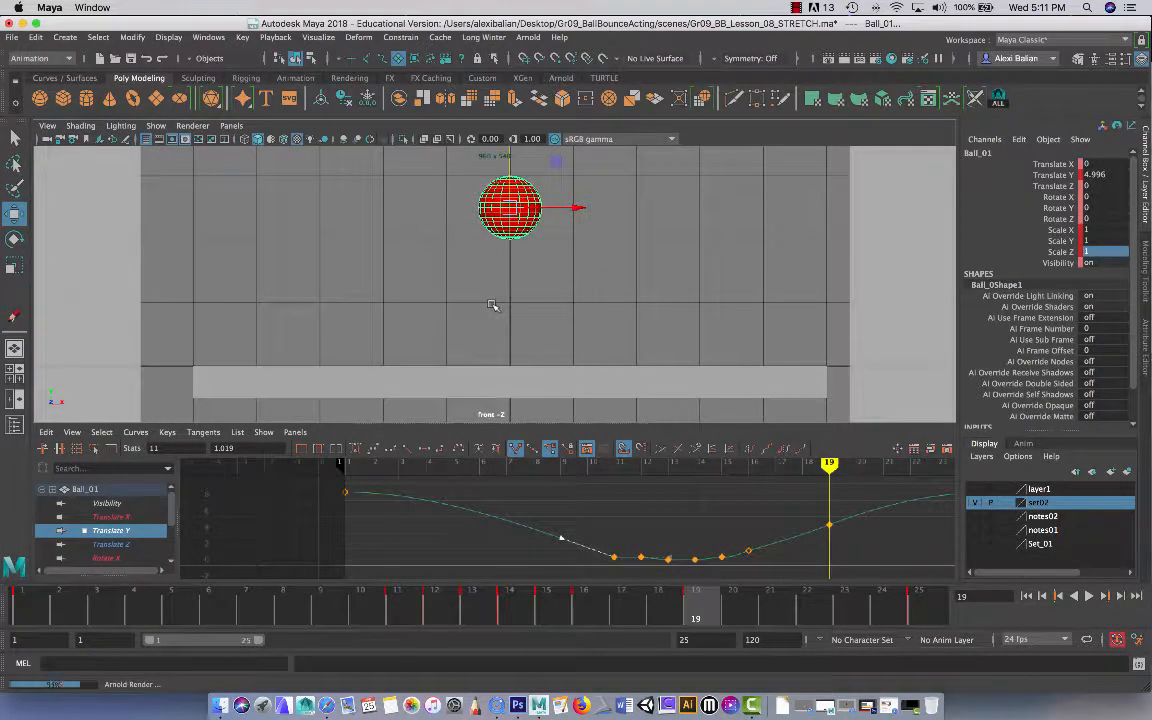
pyautogui.press('super+s')
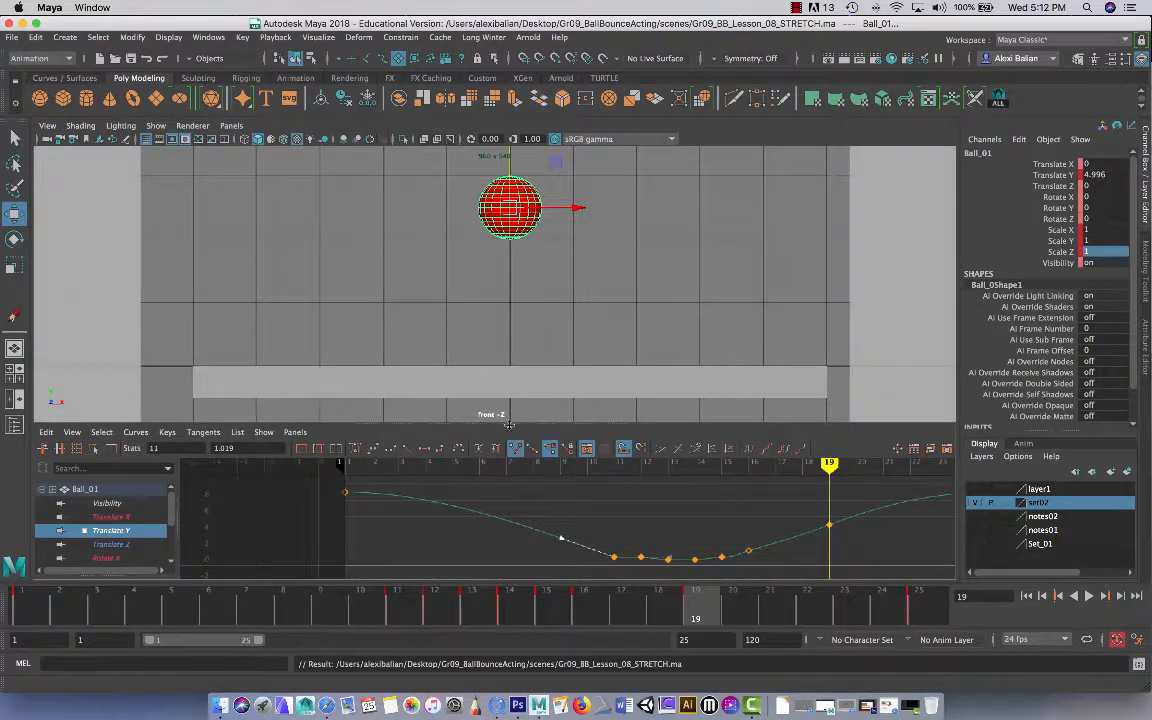
# Examine the Translate Y curve between frames 11 and 13 and select the key at frame 12.
pyautogui.moveTo(506, 424); pyautogui.dragTo(497, 283)
pyautogui.scroll(5, 617, 486)
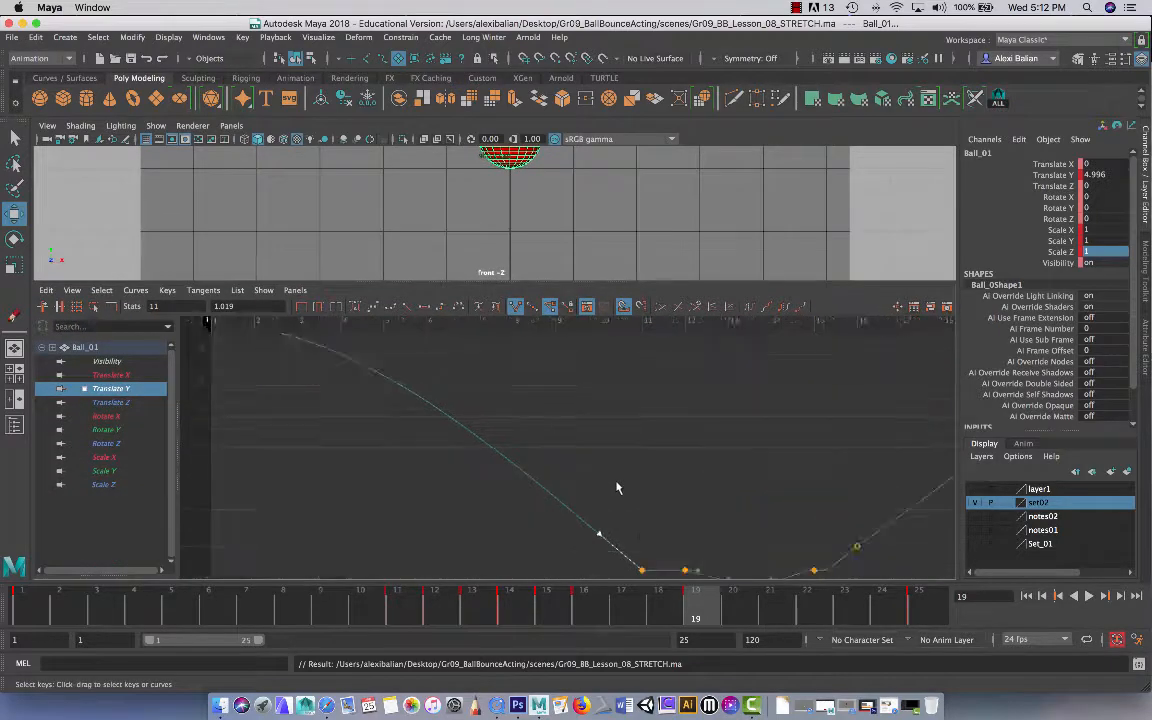
pyautogui.keyDown('alt'); pyautogui.moveTo(620, 486); pyautogui.dragTo(386, 406, button='middle'); pyautogui.keyUp('alt')
pyautogui.keyDown('alt'); pyautogui.moveTo(386, 406); pyautogui.dragTo(424, 502, button='right'); pyautogui.keyUp('alt')
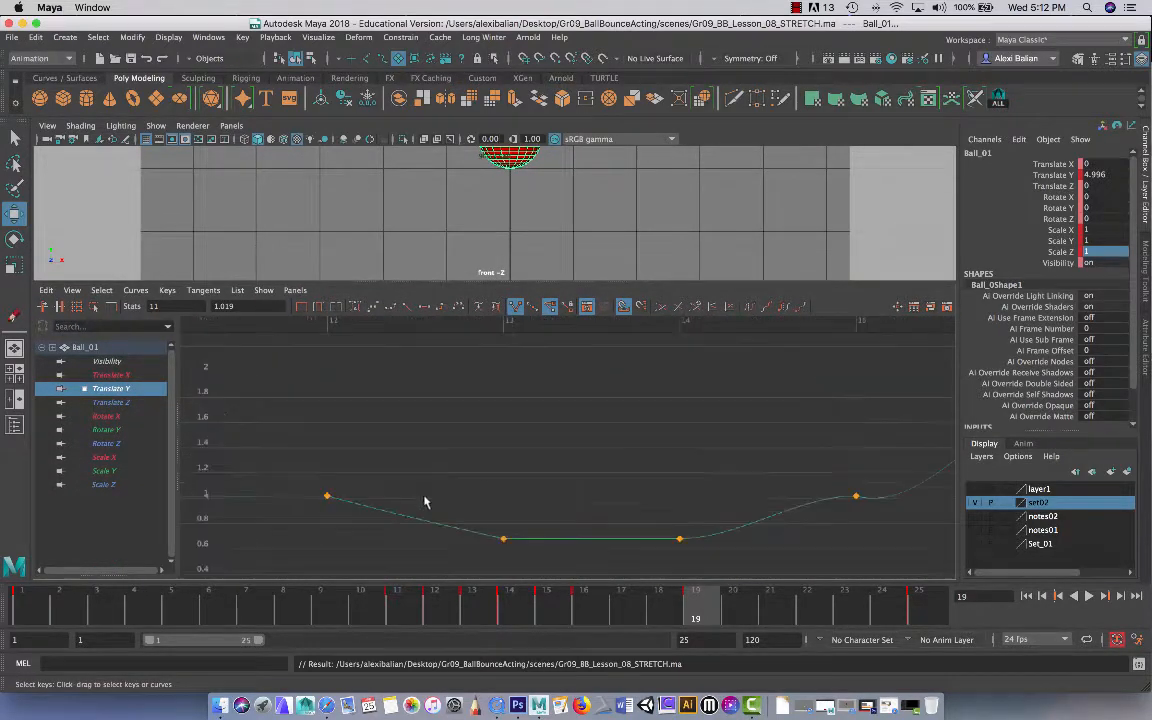
pyautogui.keyDown('alt'); pyautogui.moveTo(397, 495); pyautogui.dragTo(700, 461, button='middle'); pyautogui.keyUp('alt')
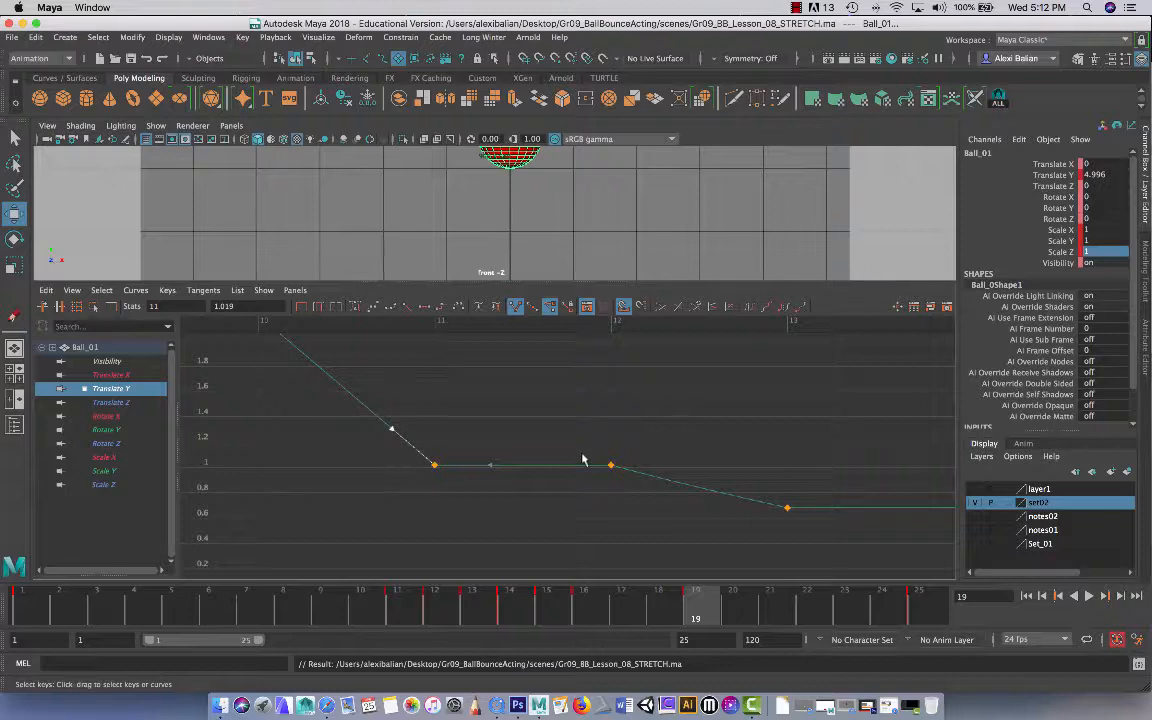
pyautogui.keyDown('alt'); pyautogui.moveTo(583, 460); pyautogui.dragTo(459, 408, button='middle'); pyautogui.keyUp('alt')
pyautogui.moveTo(431, 396); pyautogui.dragTo(500, 440)
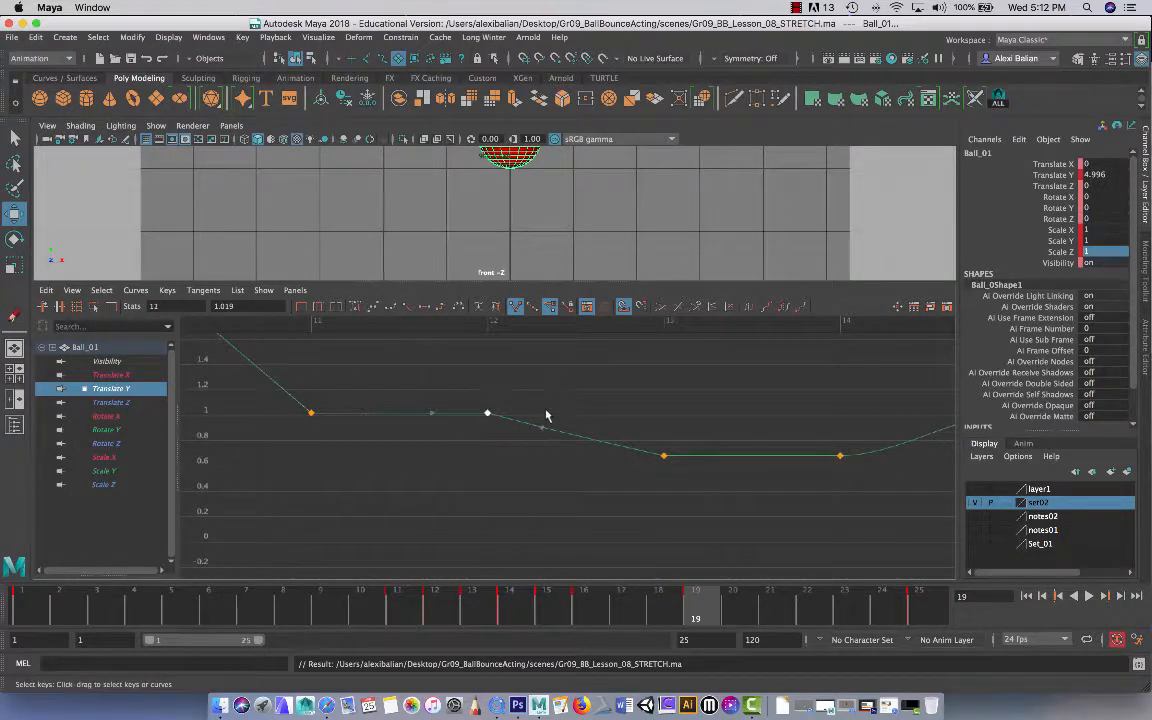
# Show the ball and floor again and scrub from frame 14 to 15 to check the recovery from the squash.
pyautogui.moveTo(459, 284); pyautogui.dragTo(460, 360)
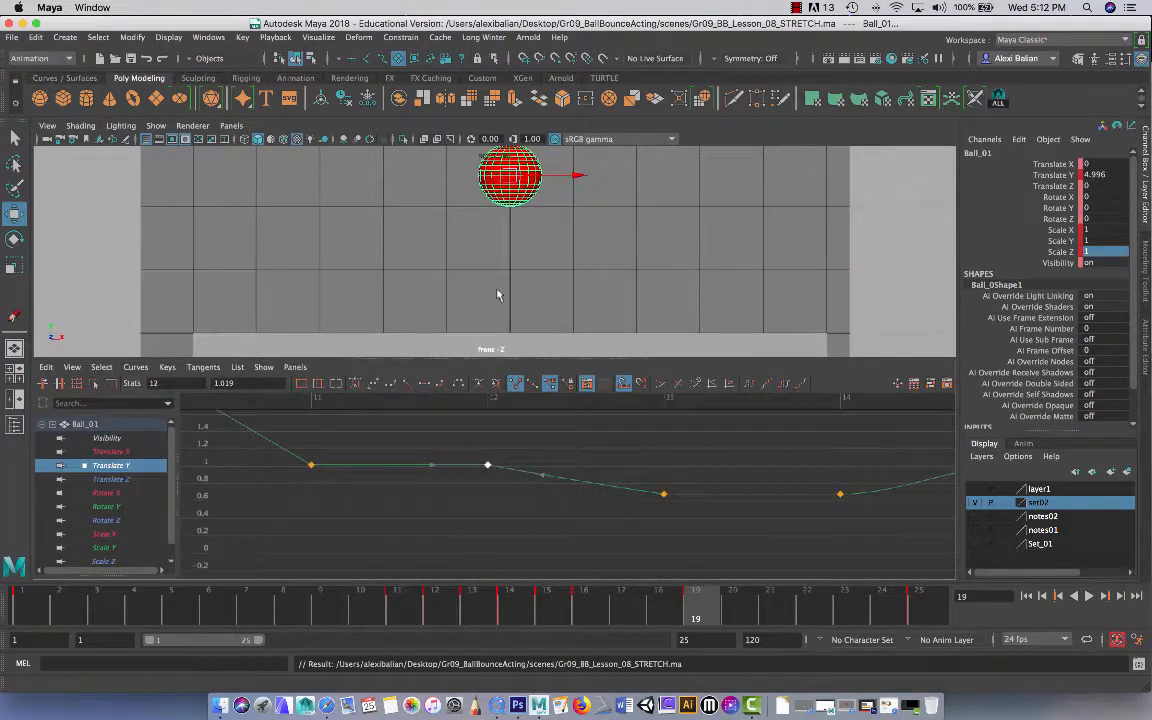
pyautogui.keyDown('alt'); pyautogui.moveTo(498, 295); pyautogui.dragTo(492, 254, button='right'); pyautogui.keyUp('alt')
pyautogui.keyDown('alt'); pyautogui.moveTo(501, 248); pyautogui.dragTo(571, 265, button='middle'); pyautogui.keyUp('alt')
pyautogui.keyDown('alt'); pyautogui.moveTo(540, 548); pyautogui.dragTo(475, 563, button='middle'); pyautogui.keyUp('alt')
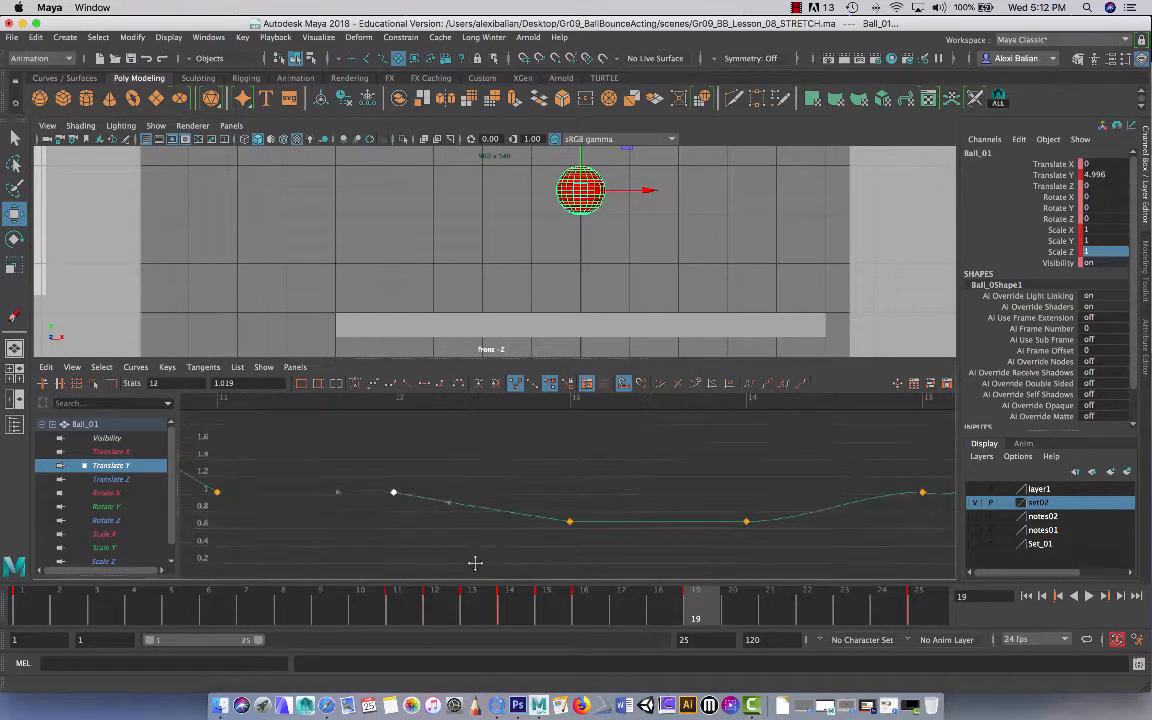
pyautogui.moveTo(521, 613)
pyautogui.mouseDown()
pyautogui.moveTo(368, 612)
pyautogui.moveTo(545, 610)
pyautogui.mouseUp()
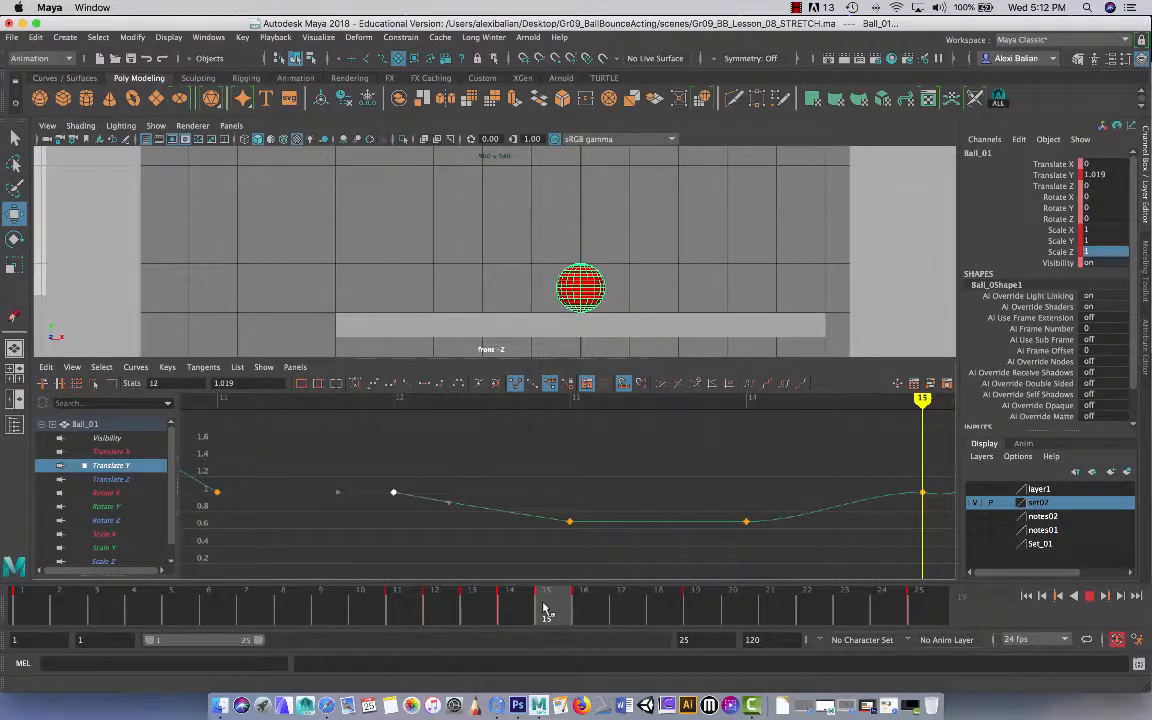
pyautogui.moveTo(545, 610)
pyautogui.mouseDown()
pyautogui.moveTo(586, 609)
pyautogui.moveTo(545, 609)
pyautogui.mouseUp()
# Break the tangents of the Translate Y key at frame 14 and raise its outgoing handle slightly.
pyautogui.moveTo(645, 433); pyautogui.dragTo(797, 557)
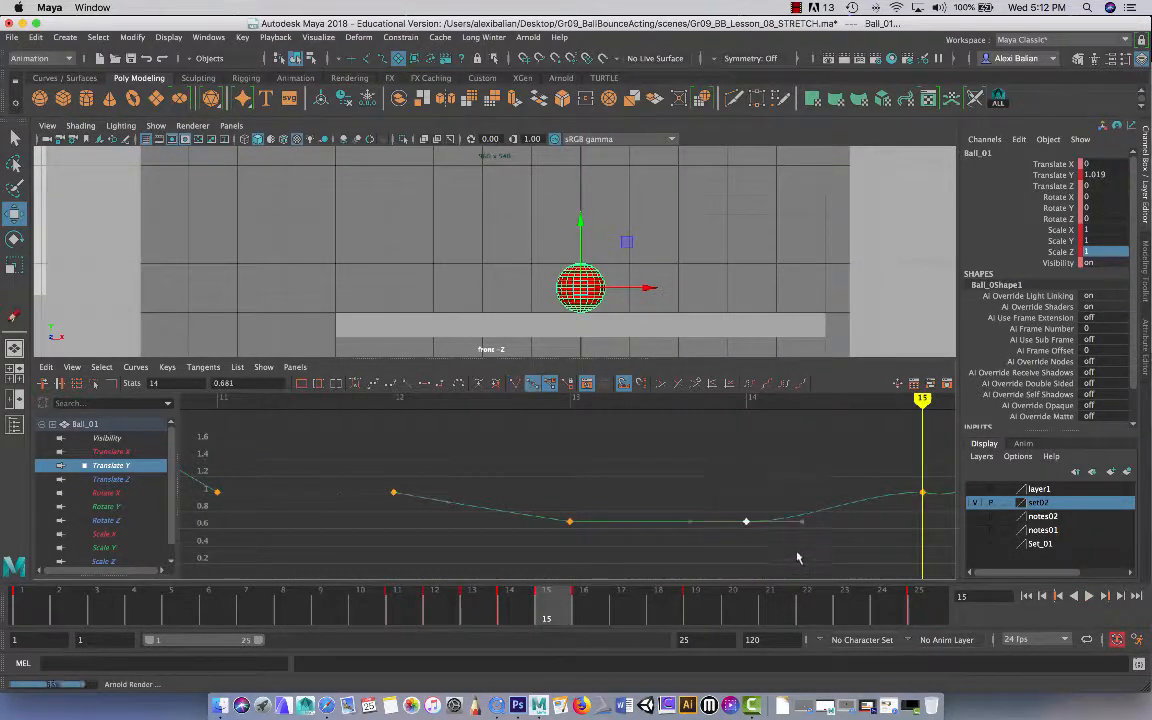
pyautogui.click(515, 386)
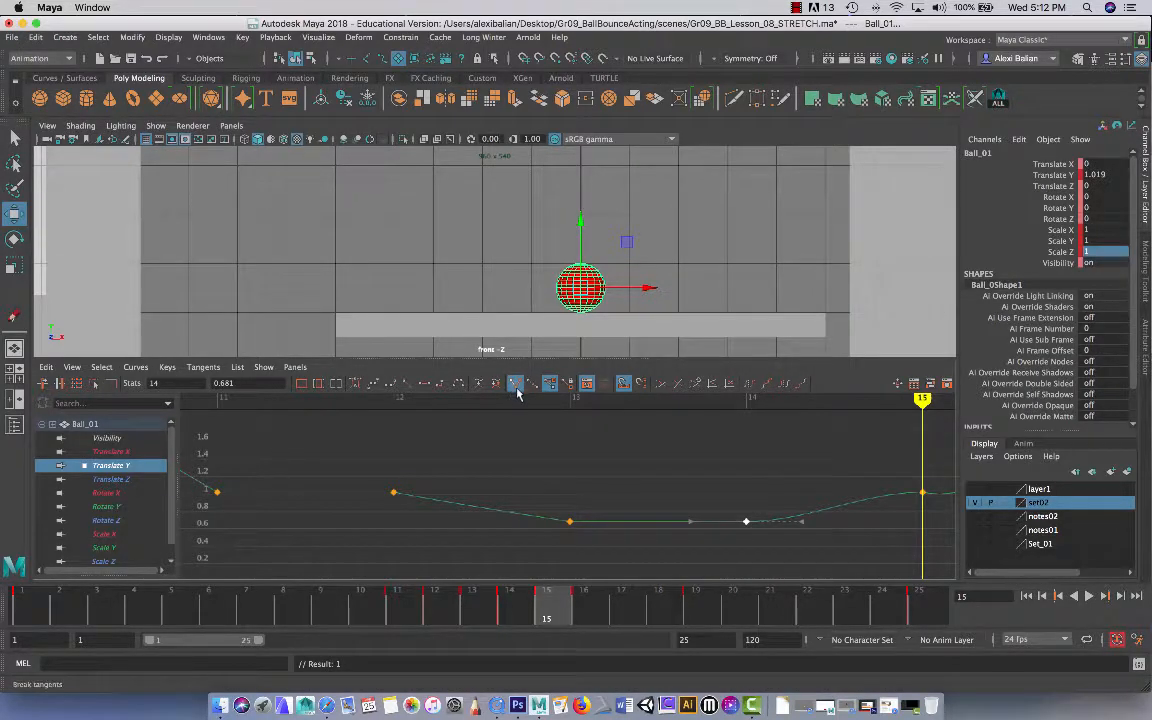
pyautogui.moveTo(813, 557)
pyautogui.mouseDown(button='middle')
pyautogui.moveTo(812, 530)
pyautogui.moveTo(826, 545)
pyautogui.mouseUp(button='middle')
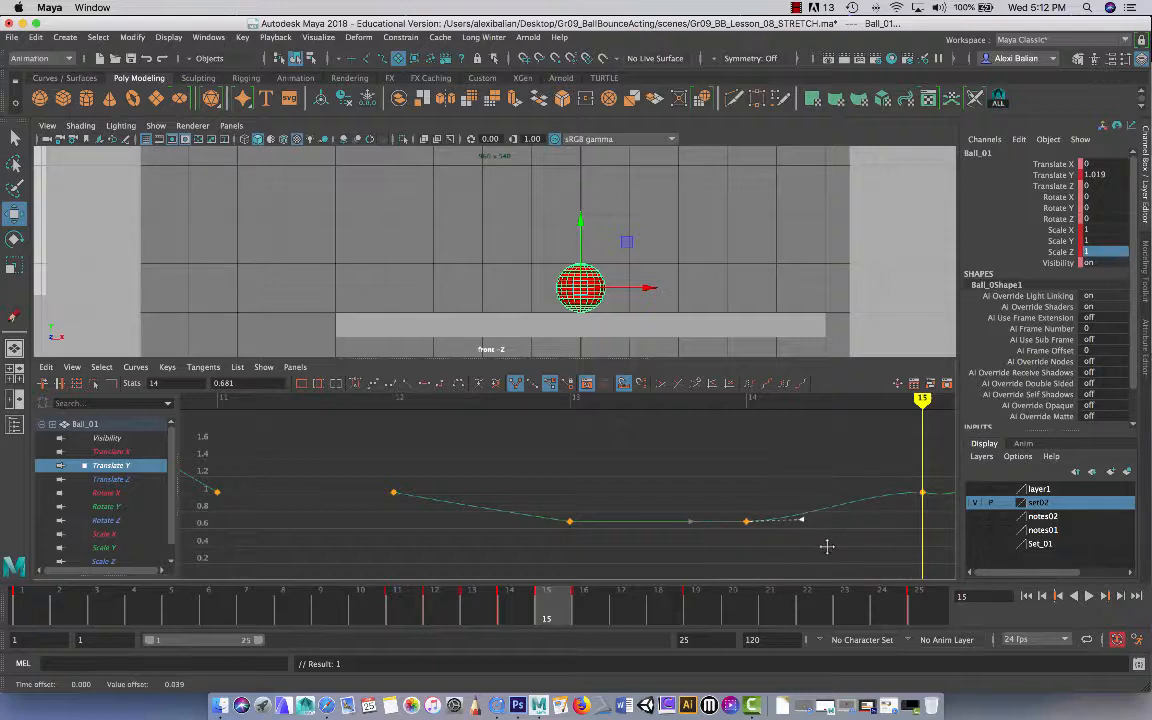
# Adjust the incoming tangent of the Translate Y key at frame 15 and check the motion into frame 16.
pyautogui.moveTo(866, 461); pyautogui.dragTo(889, 515)
pyautogui.moveTo(818, 458); pyautogui.dragTo(818, 459, button='middle')
pyautogui.keyDown('alt'); pyautogui.moveTo(813, 468); pyautogui.dragTo(766, 478, button='right'); pyautogui.keyUp('alt')
pyautogui.keyDown('alt'); pyautogui.moveTo(746, 471); pyautogui.dragTo(610, 473, button='middle'); pyautogui.keyUp('alt')
pyautogui.moveTo(558, 613)
pyautogui.mouseDown()
pyautogui.moveTo(620, 610)
pyautogui.moveTo(527, 613)
pyautogui.moveTo(576, 612)
pyautogui.mouseUp()
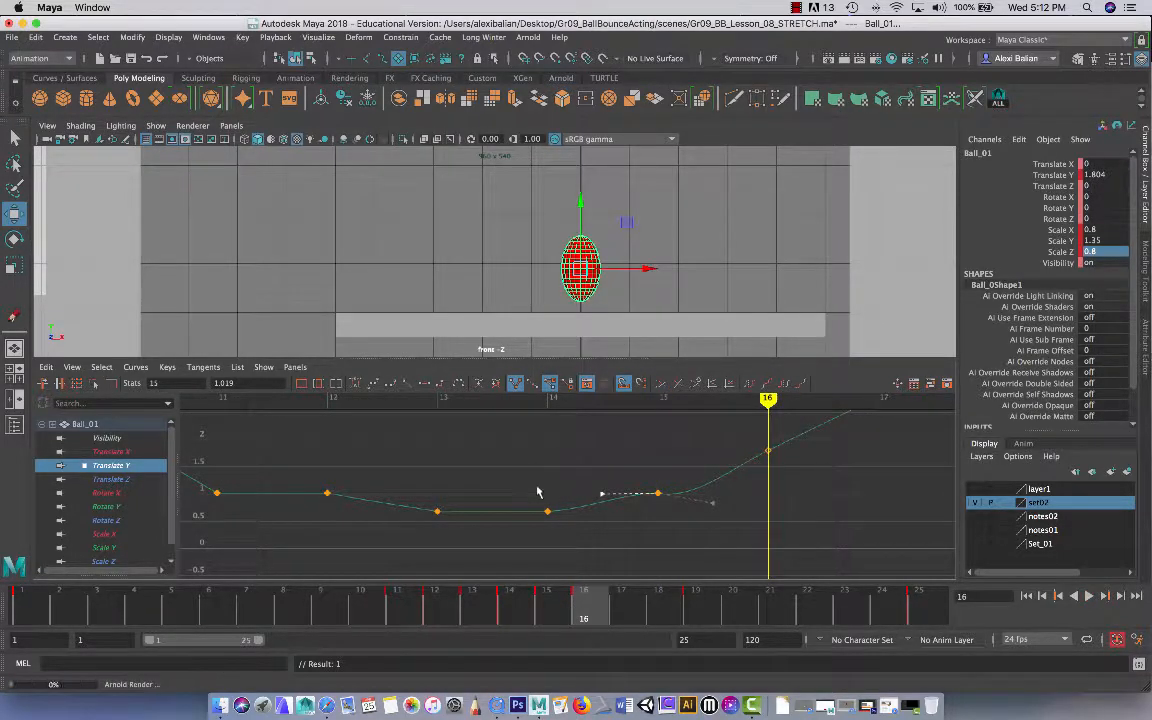
# Lower the incoming tangent of the Translate Y key at frame 15 to straighten the rise from frame 14.
pyautogui.moveTo(514, 437); pyautogui.dragTo(690, 545)
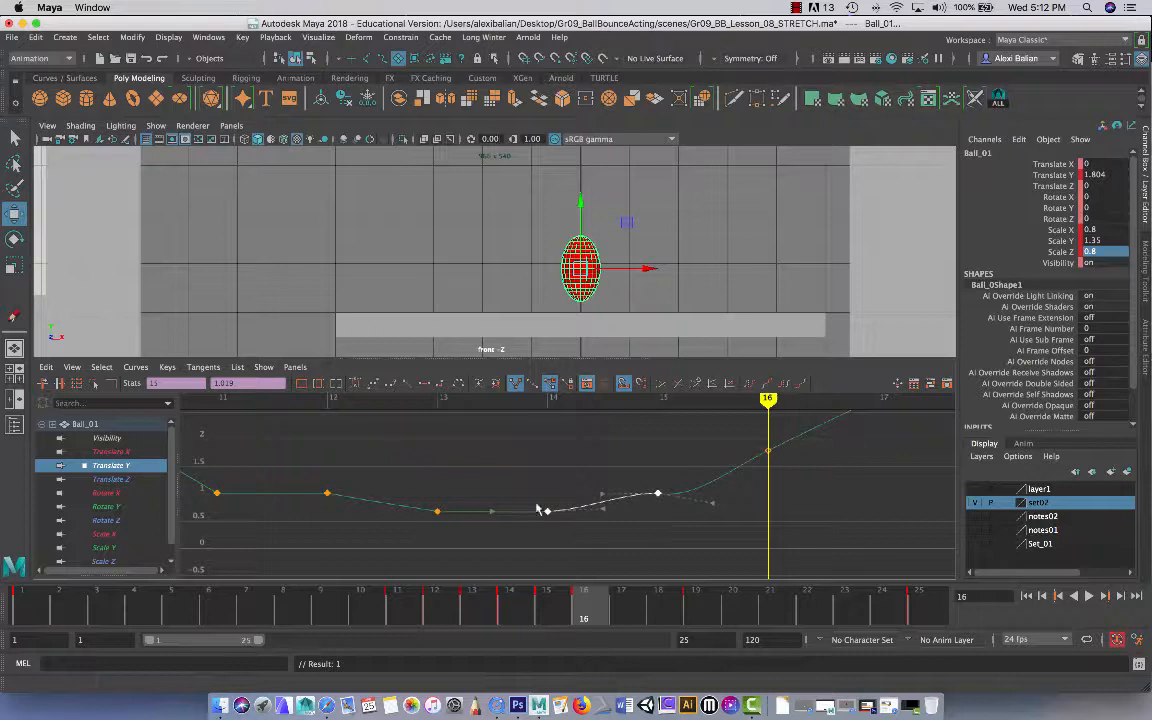
pyautogui.moveTo(537, 458); pyautogui.dragTo(568, 543)
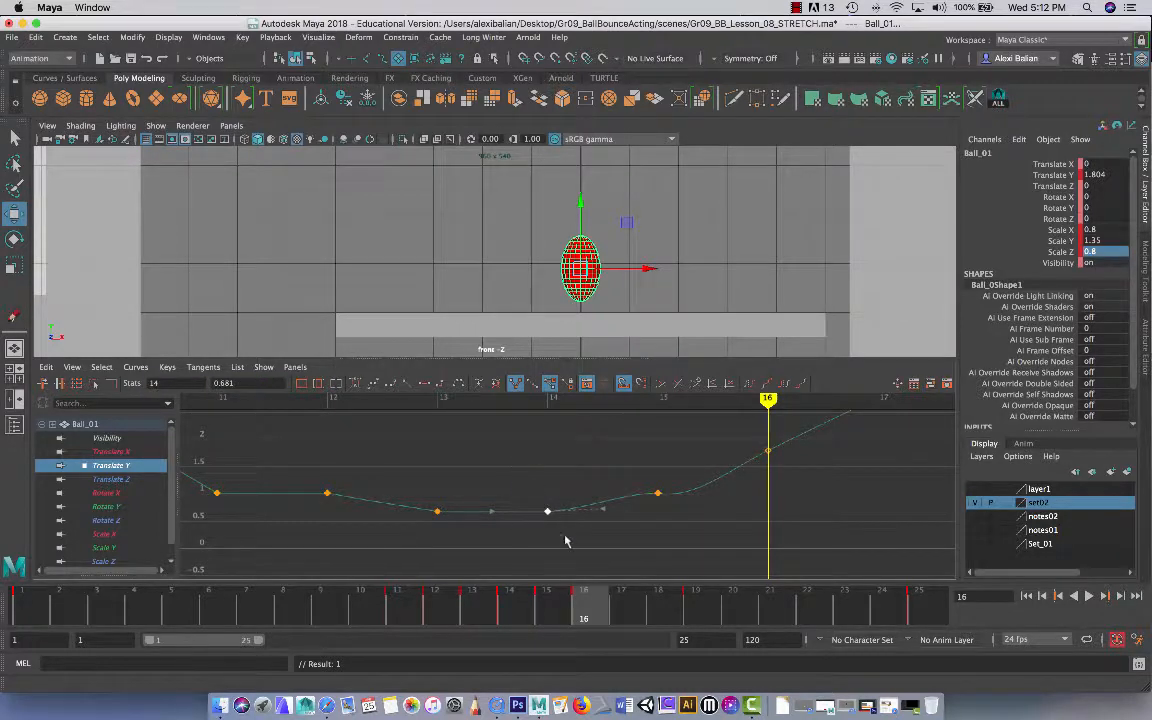
pyautogui.moveTo(582, 471); pyautogui.dragTo(695, 512)
pyautogui.moveTo(597, 500); pyautogui.dragTo(596, 501)
pyautogui.moveTo(587, 446); pyautogui.dragTo(557, 446, button='middle')
pyautogui.scroll(4, 595, 467)
pyautogui.scroll(4, 595, 467)
pyautogui.moveTo(673, 452); pyautogui.dragTo(712, 492)
pyautogui.moveTo(677, 466); pyautogui.dragTo(677, 467, button='middle')
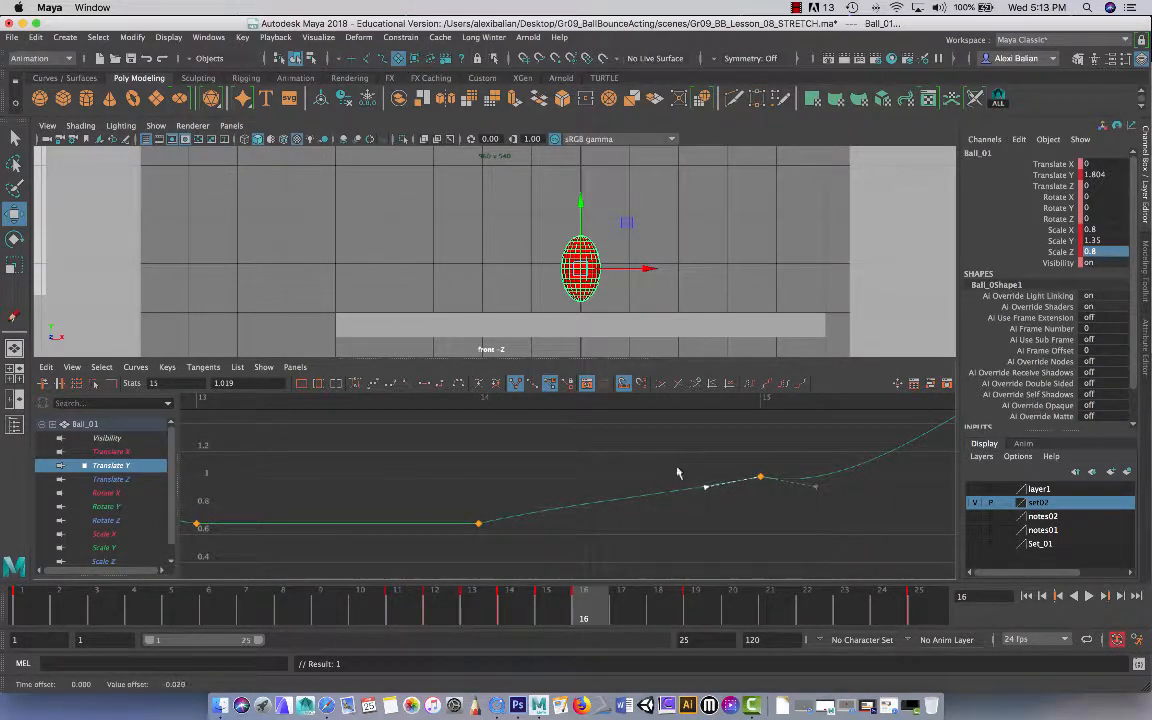
# Raise the outgoing tangent of the Translate Y key at frame 14 in line with frame 15, and play back the bounce.
pyautogui.moveTo(437, 500); pyautogui.dragTo(489, 552)
pyautogui.moveTo(508, 485); pyautogui.dragTo(553, 530)
pyautogui.moveTo(576, 518); pyautogui.dragTo(577, 521, button='middle')
pyautogui.hotkey('alt', 'v')
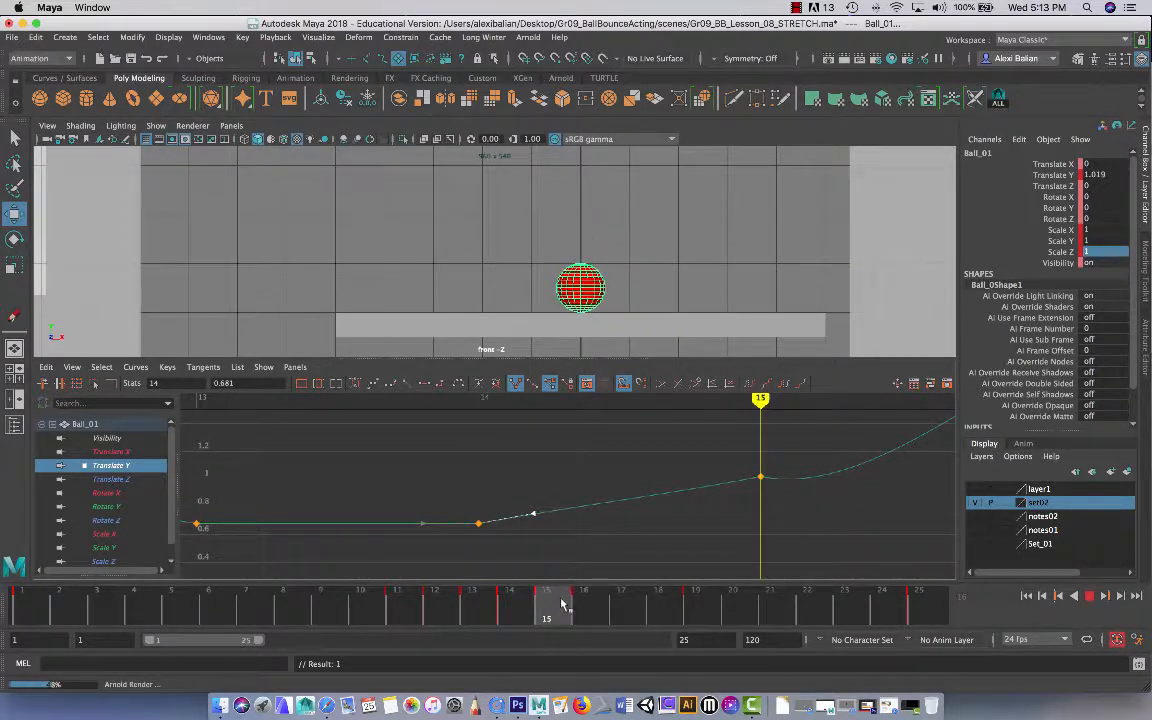
pyautogui.moveTo(609, 600)
pyautogui.mouseDown()
pyautogui.moveTo(630, 603)
pyautogui.moveTo(546, 614)
pyautogui.moveTo(588, 609)
pyautogui.mouseUp()
# Compare frames 15 and 16, and move the stretch key from frame 16 to frame 17 on the timeline.
pyautogui.scroll(-3, 661, 513)
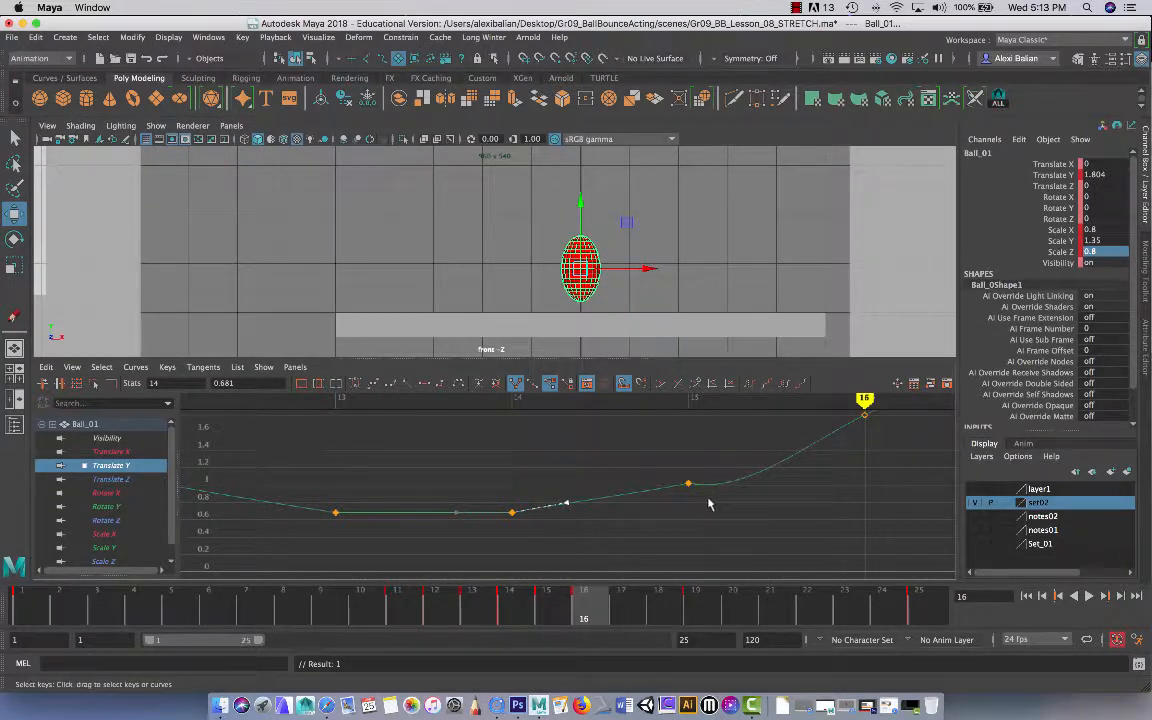
pyautogui.moveTo(555, 613)
pyautogui.mouseDown()
pyautogui.moveTo(499, 611)
pyautogui.moveTo(548, 613)
pyautogui.mouseUp()
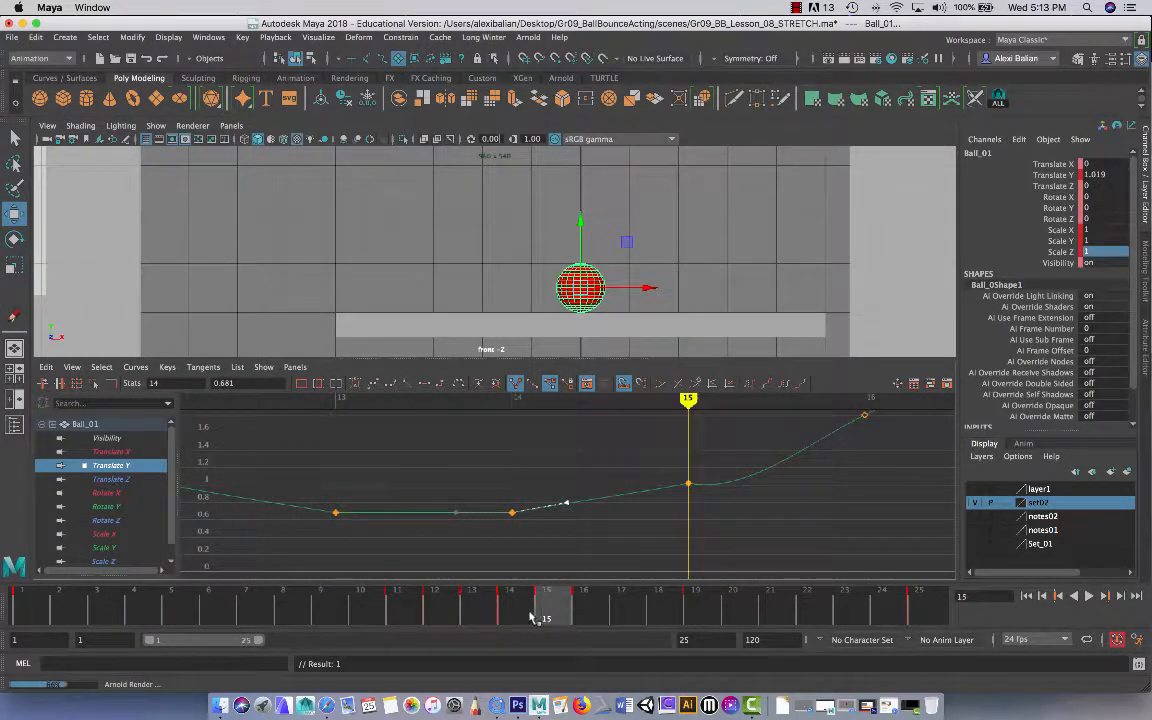
pyautogui.click(590, 611)
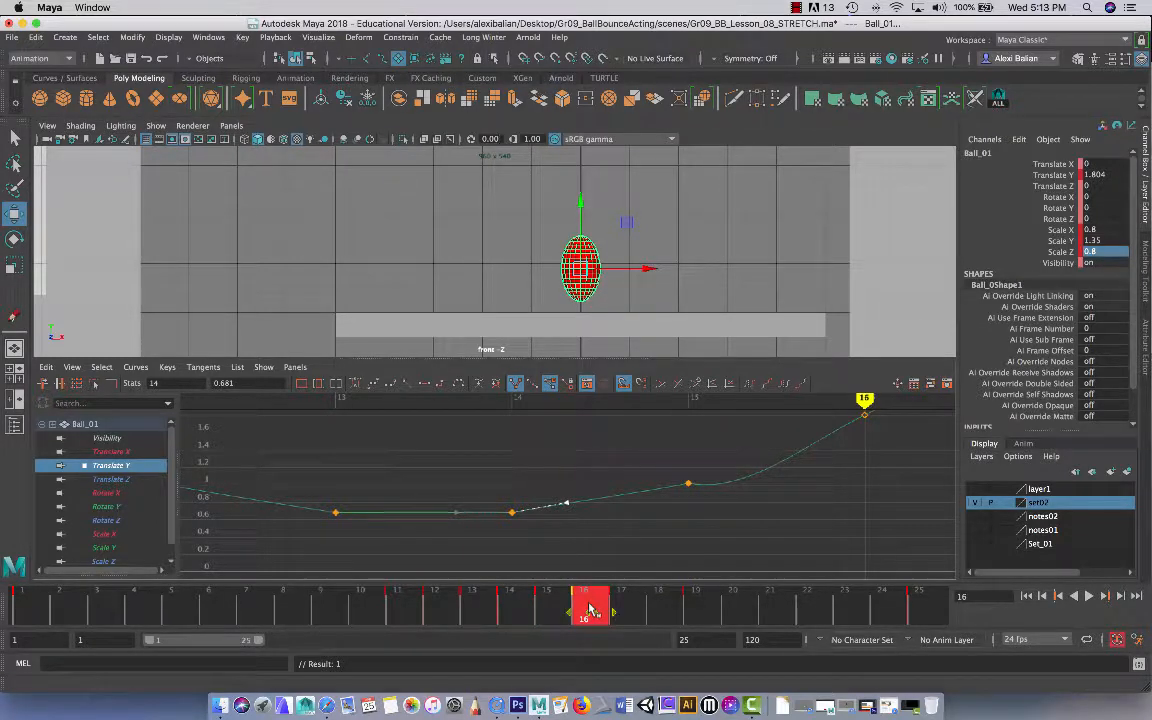
pyautogui.moveTo(590, 608); pyautogui.dragTo(621, 606)
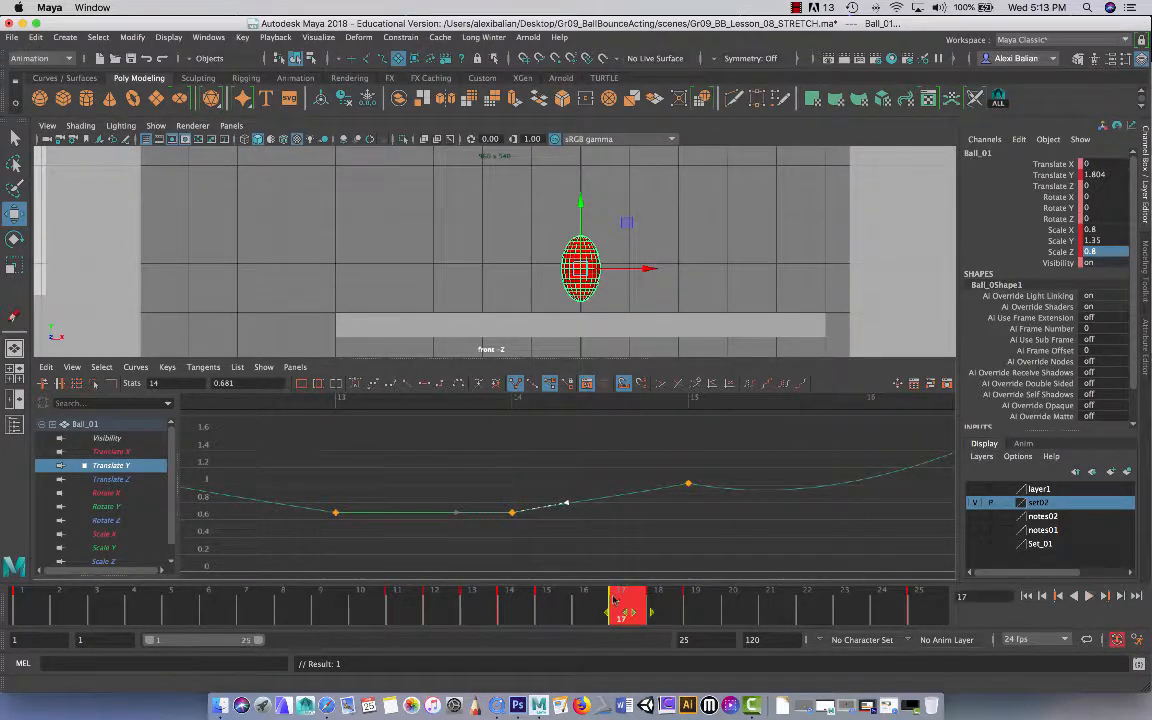
# Straighten the Translate Y curve between frames 15 and 17 by aligning the facing tangents of both keys, and play it back.
pyautogui.scroll(-3, 674, 576)
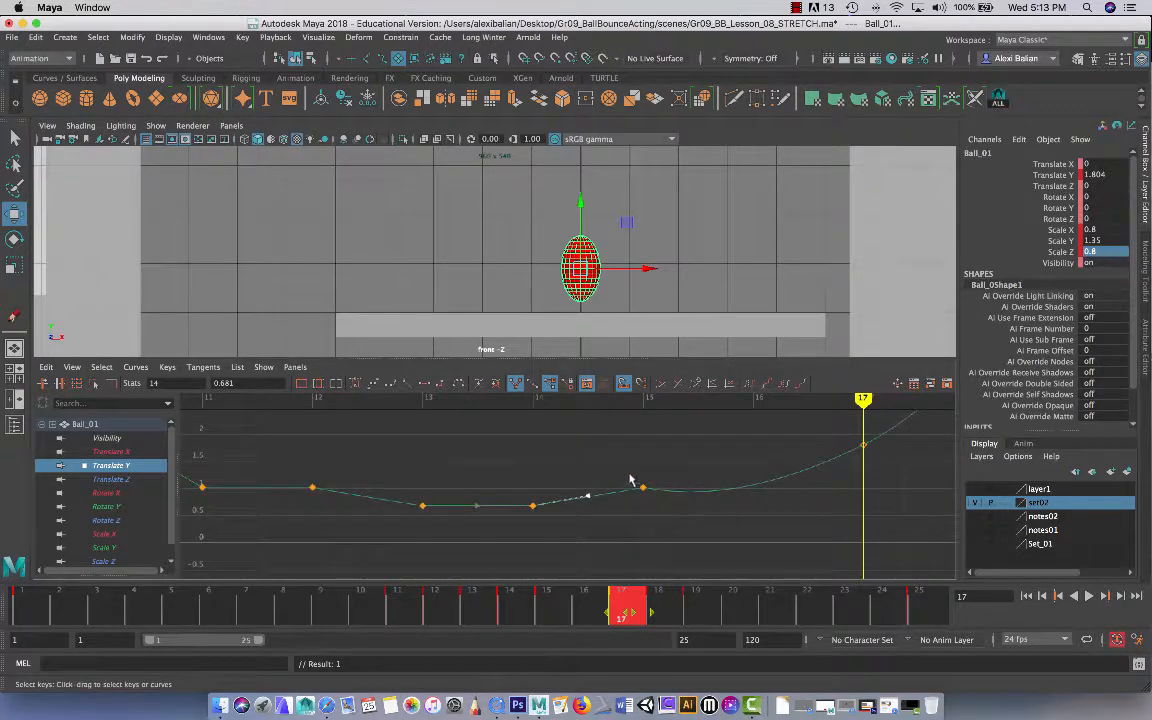
pyautogui.moveTo(617, 428); pyautogui.dragTo(734, 522)
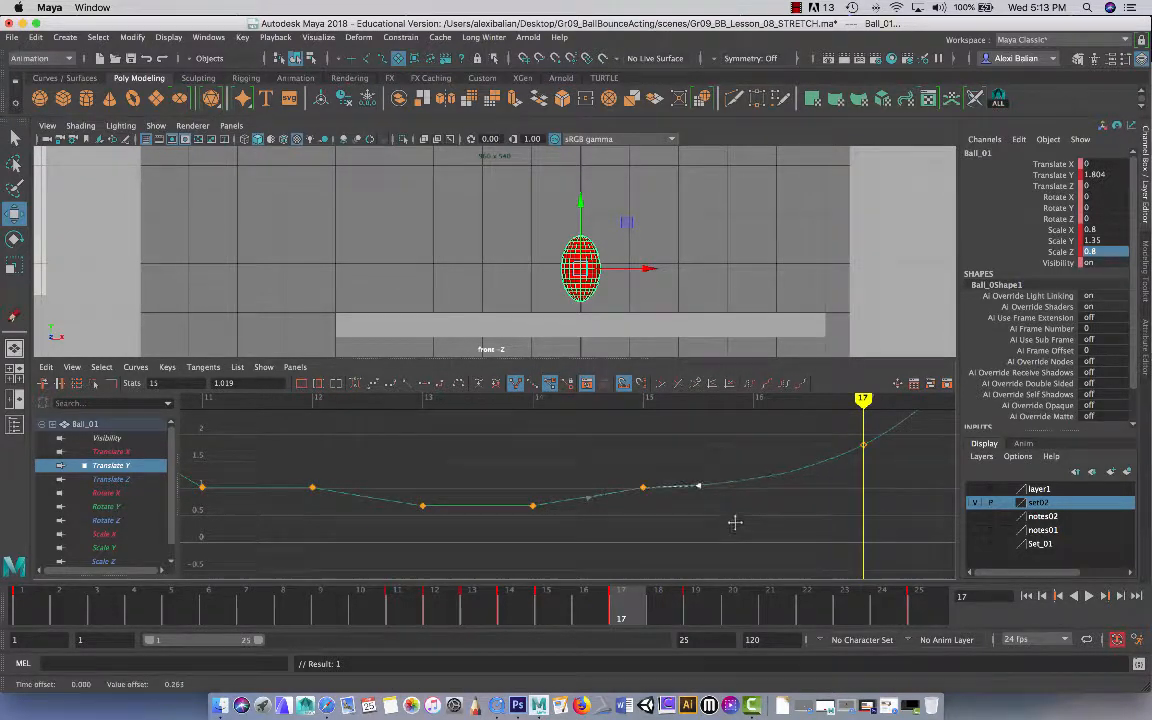
pyautogui.moveTo(734, 522); pyautogui.dragTo(745, 511, button='middle')
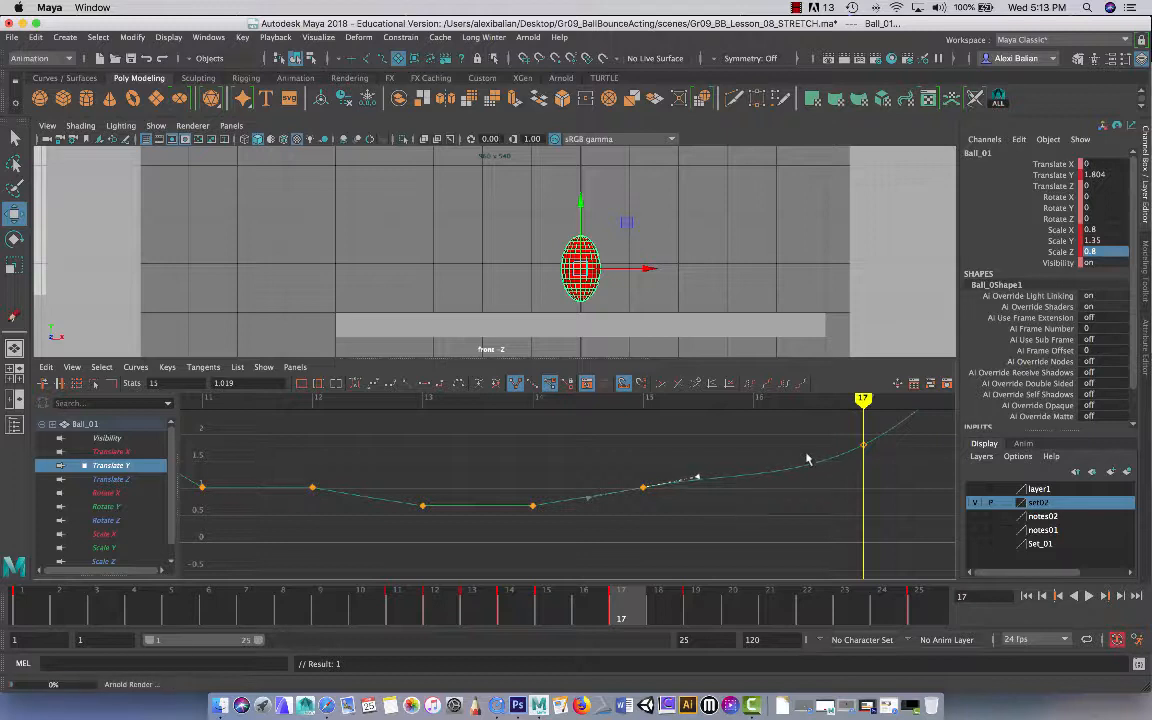
pyautogui.moveTo(807, 431); pyautogui.dragTo(898, 474)
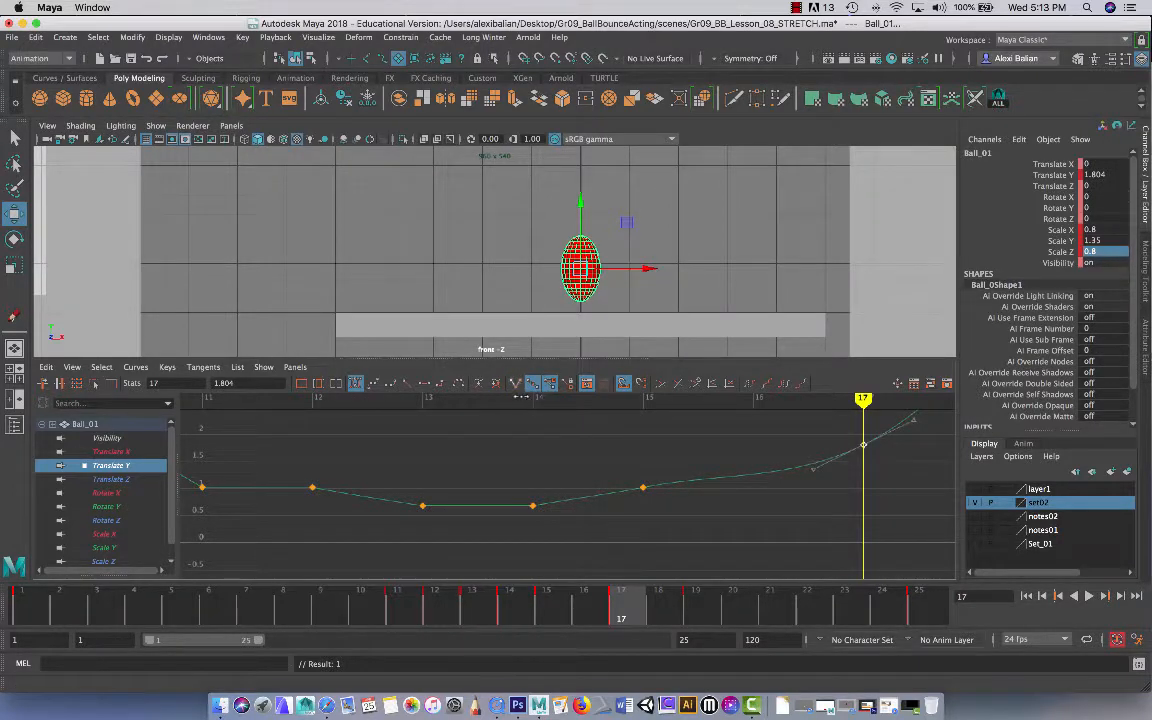
pyautogui.moveTo(804, 440); pyautogui.dragTo(832, 483)
pyautogui.moveTo(848, 501); pyautogui.dragTo(817, 487, button='middle')
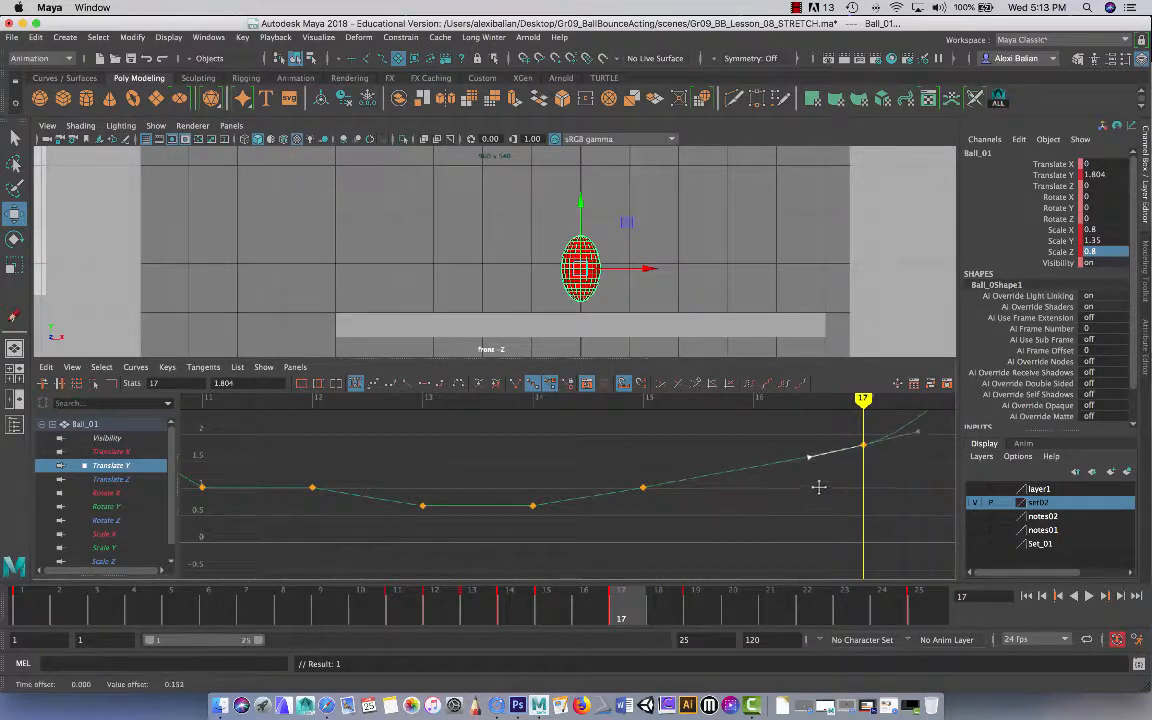
pyautogui.scroll(-4, 786, 495)
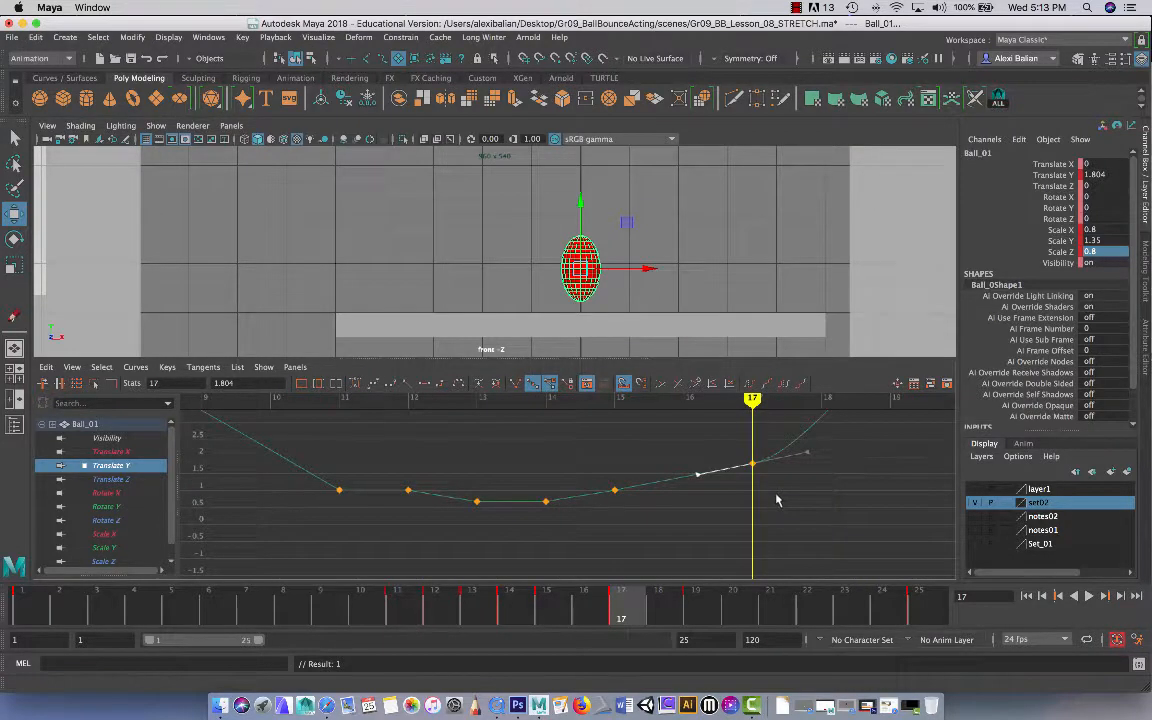
pyautogui.keyDown('alt'); pyautogui.moveTo(776, 477); pyautogui.dragTo(649, 535, button='middle'); pyautogui.keyUp('alt')
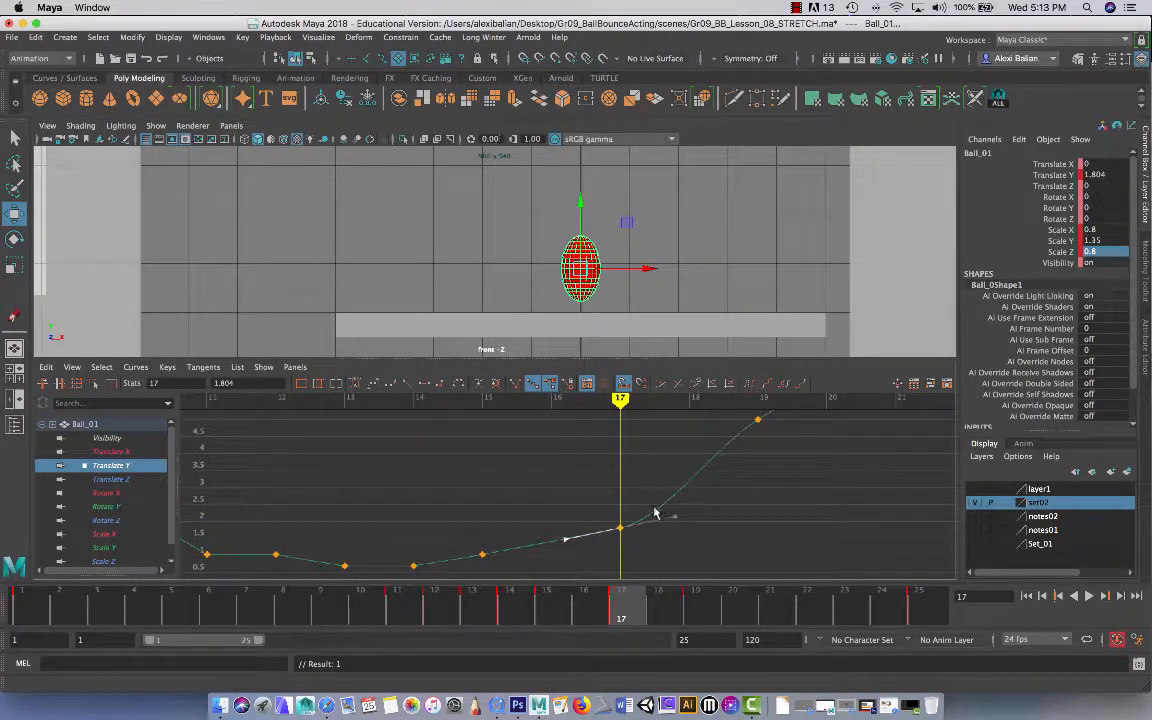
pyautogui.hotkey('alt', 'v')
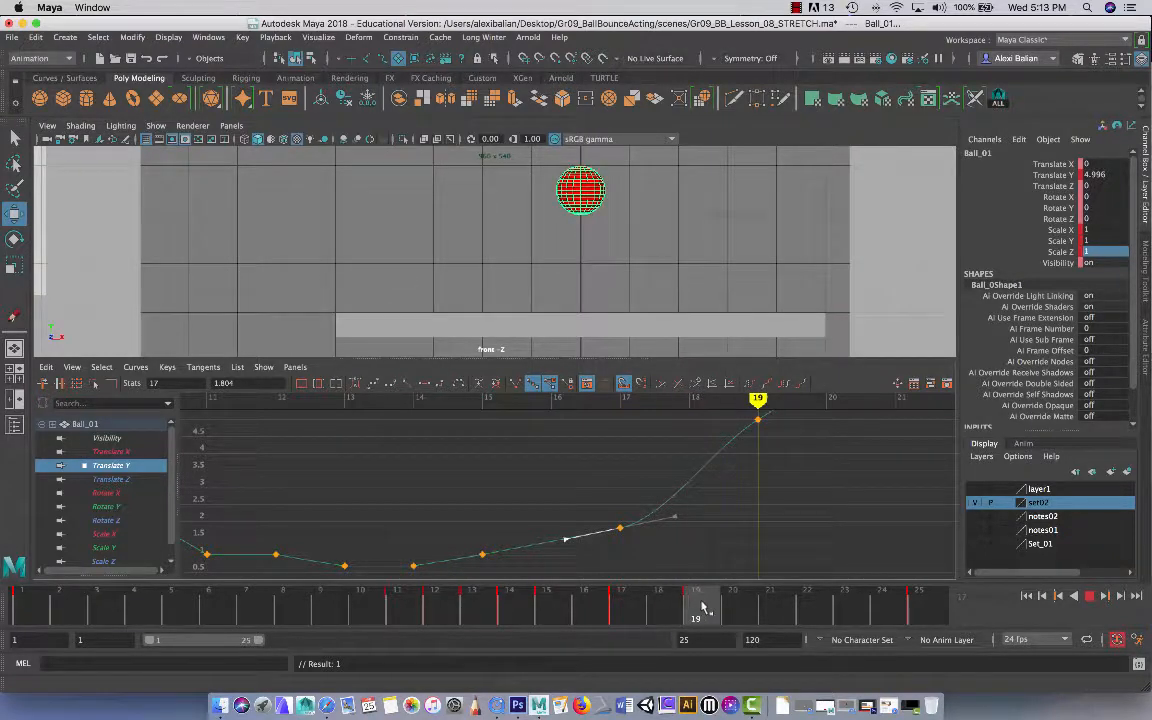
# Break the tangents of the Translate Y key at frame 17 and raise its outgoing handle toward frame 19.
pyautogui.moveTo(583, 482); pyautogui.dragTo(667, 565)
pyautogui.click(518, 385)
pyautogui.moveTo(651, 470); pyautogui.dragTo(709, 549)
pyautogui.moveTo(694, 534); pyautogui.dragTo(779, 491, button='middle')
# Give the Translate Y key at frame 19 linear tangents and align its incoming handle with the rise from frame 17.
pyautogui.scroll(-3, 712, 508)
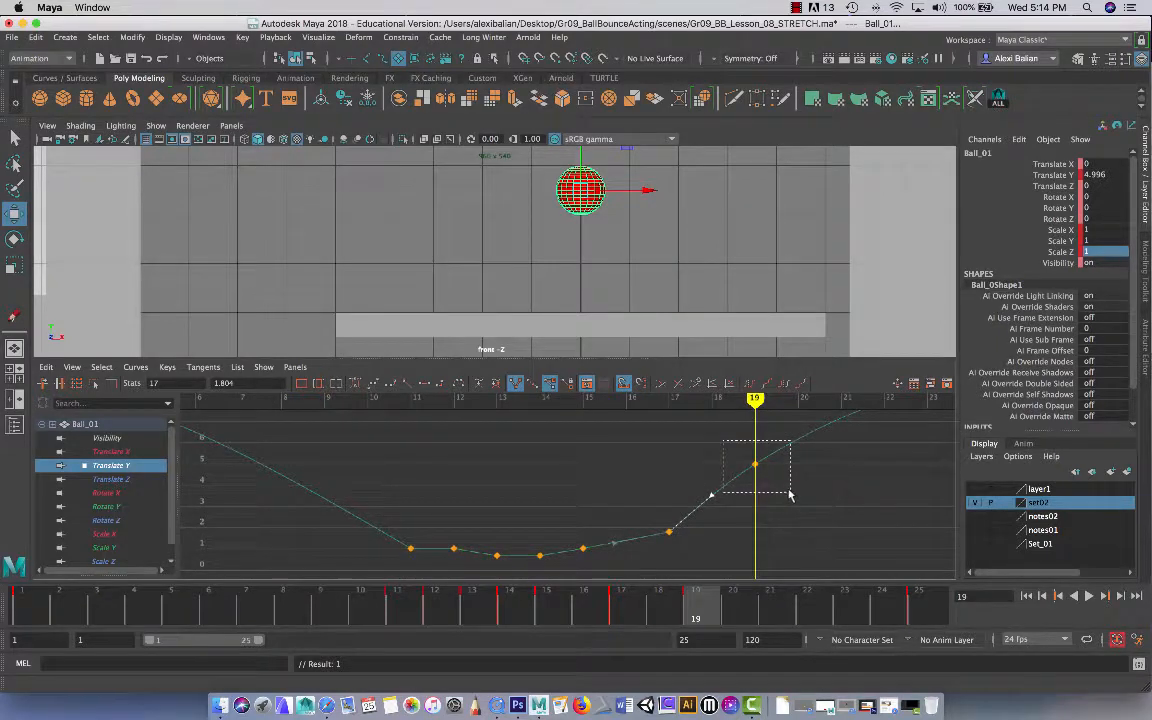
pyautogui.moveTo(789, 492); pyautogui.dragTo(790, 493)
pyautogui.moveTo(689, 450); pyautogui.dragTo(740, 500)
pyautogui.moveTo(704, 443); pyautogui.dragTo(709, 447, button='middle')
pyautogui.moveTo(710, 447); pyautogui.dragTo(768, 489)
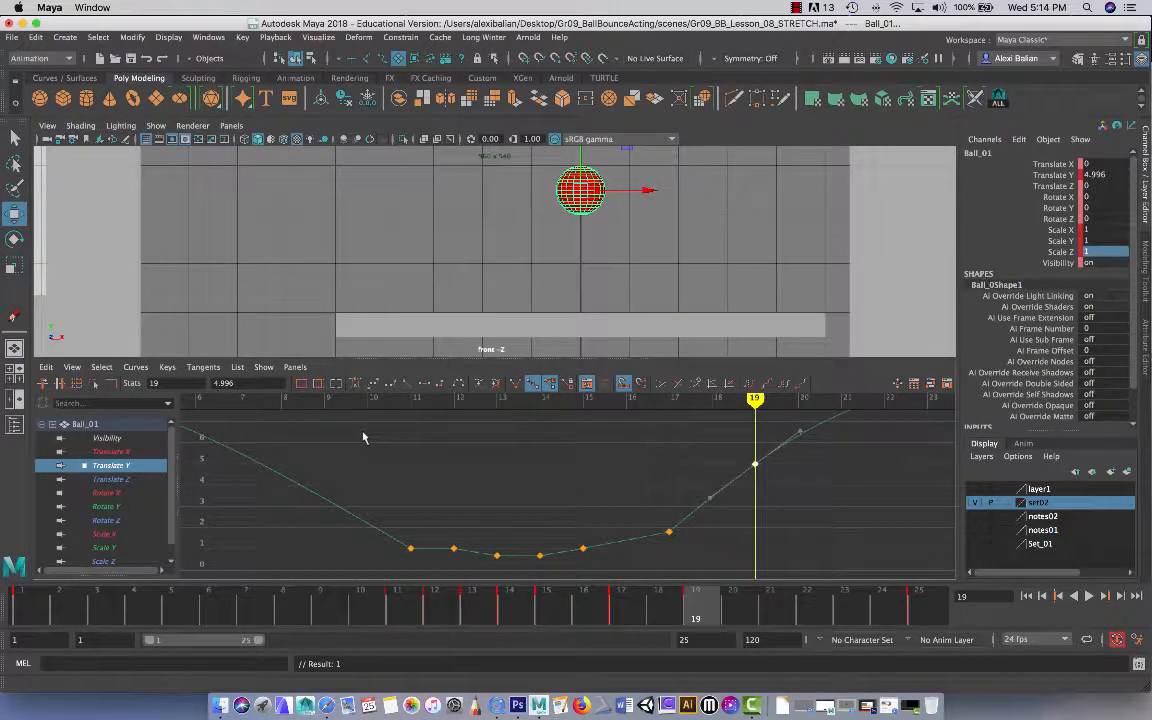
pyautogui.click(406, 383)
pyautogui.moveTo(688, 437); pyautogui.dragTo(742, 525)
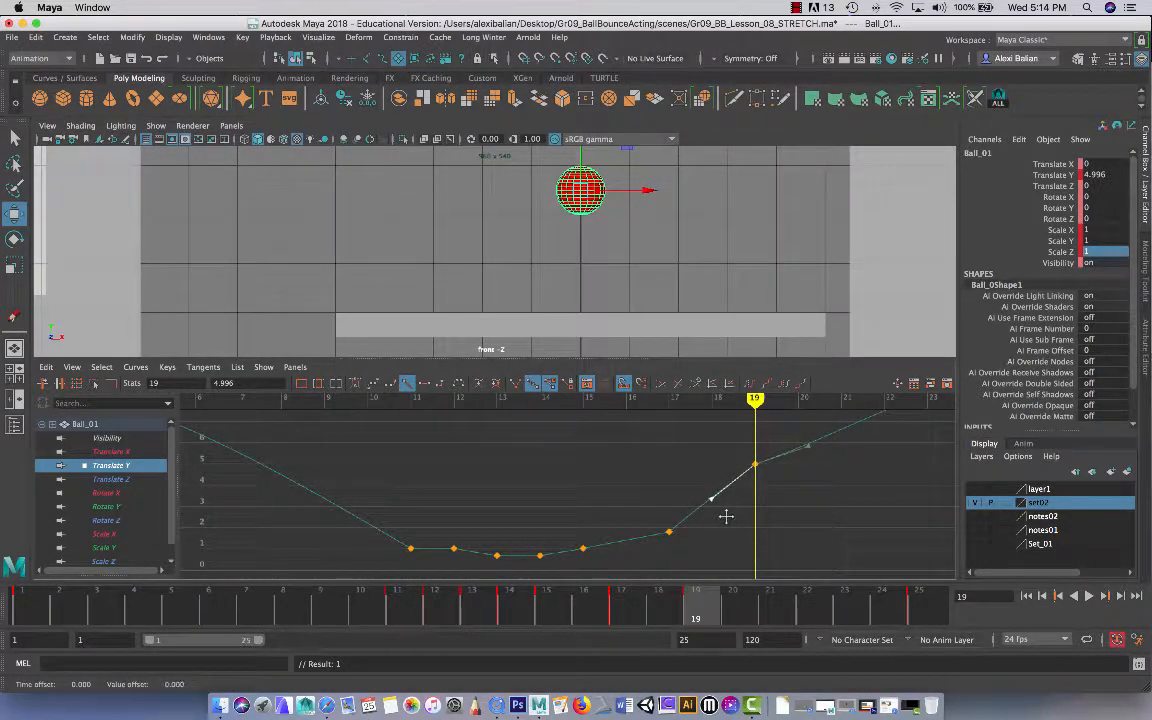
pyautogui.moveTo(723, 510); pyautogui.dragTo(722, 508, button='middle')
# Break the tangents of the Translate Y key at frame 19 and raise its outgoing handle to smooth the arc toward frame 25.
pyautogui.moveTo(728, 443); pyautogui.dragTo(782, 498)
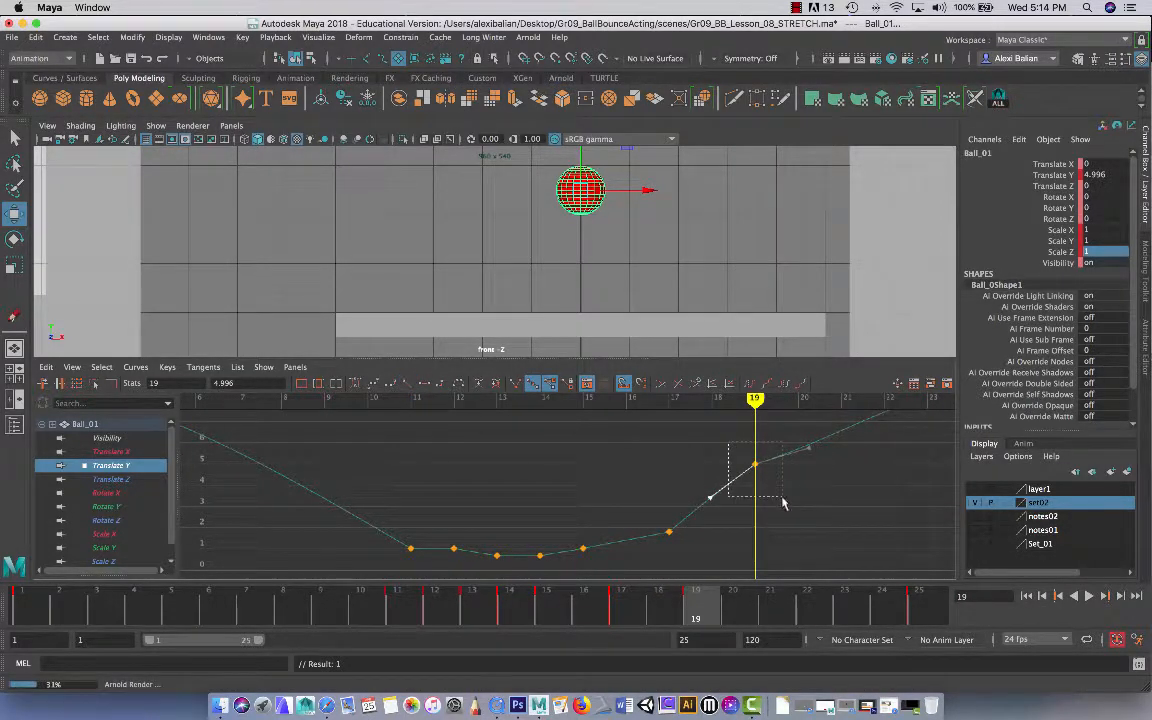
pyautogui.click(516, 384)
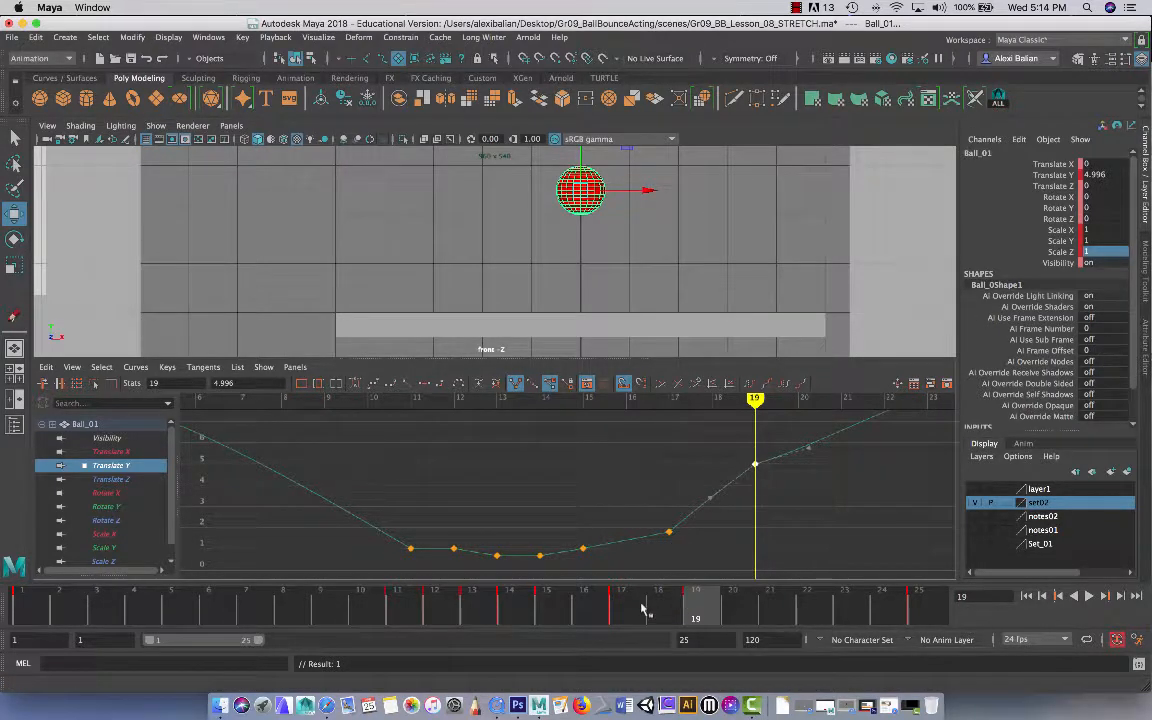
pyautogui.moveTo(645, 610); pyautogui.dragTo(697, 605)
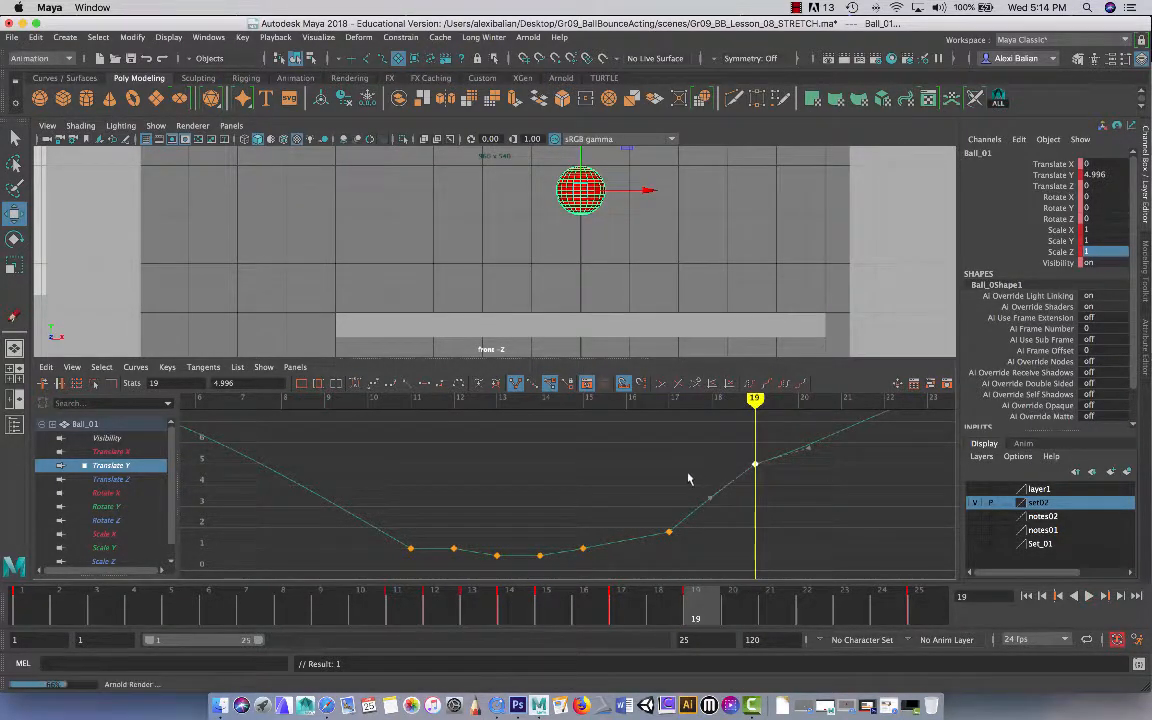
pyautogui.press('a')
pyautogui.press('s')
pyautogui.keyDown('alt'); pyautogui.moveTo(682, 474); pyautogui.dragTo(720, 504, button='middle'); pyautogui.keyUp('alt')
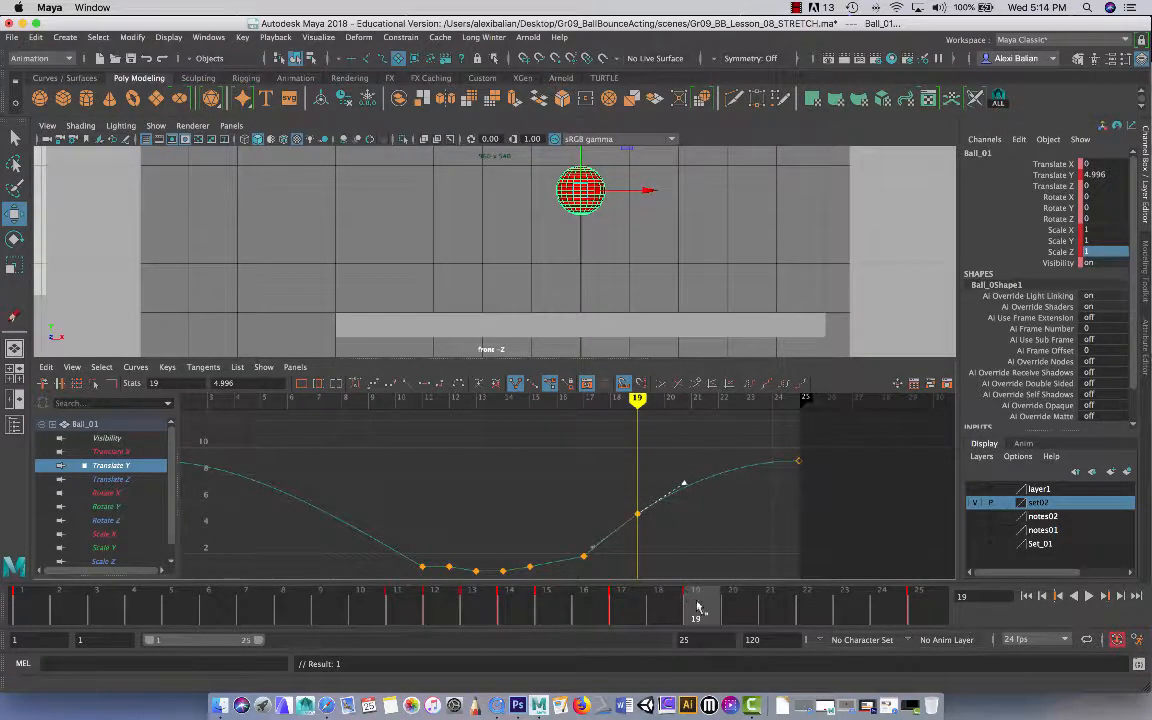
pyautogui.moveTo(697, 607); pyautogui.dragTo(732, 604)
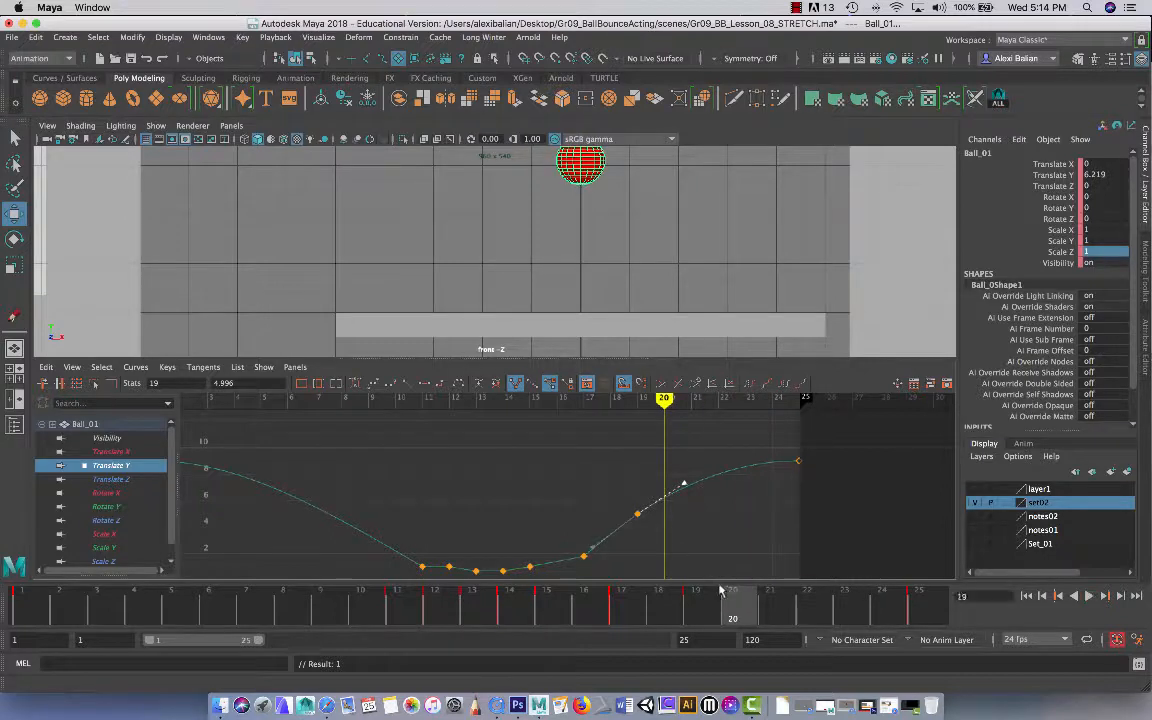
# Focus on the curve's contact keys, go to frame 11, and select the Scale X, Scale Y and Scale Z channels.
pyautogui.keyDown('alt'); pyautogui.moveTo(496, 476); pyautogui.dragTo(560, 480, button='middle'); pyautogui.keyUp('alt')
pyautogui.keyDown('alt'); pyautogui.moveTo(560, 480); pyautogui.dragTo(578, 483, button='right'); pyautogui.keyUp('alt')
pyautogui.scroll(5, 581, 475)
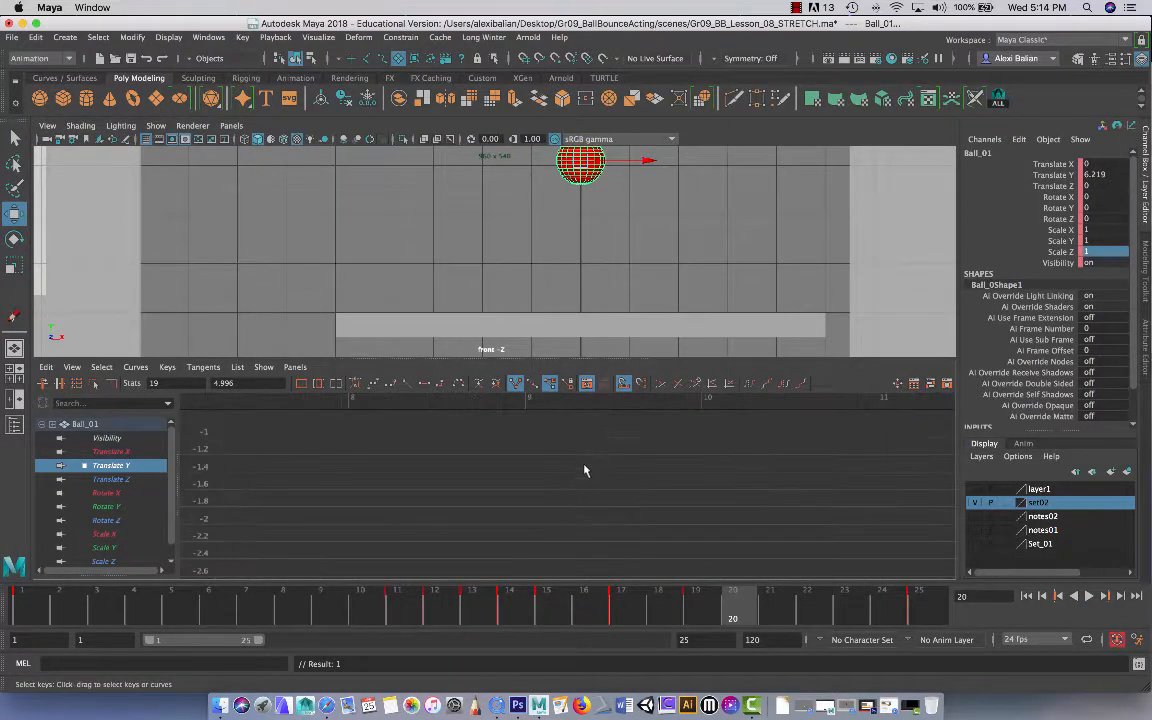
pyautogui.keyDown('alt'); pyautogui.moveTo(584, 466); pyautogui.dragTo(284, 645, button='middle'); pyautogui.keyUp('alt')
pyautogui.scroll(-4, 555, 460)
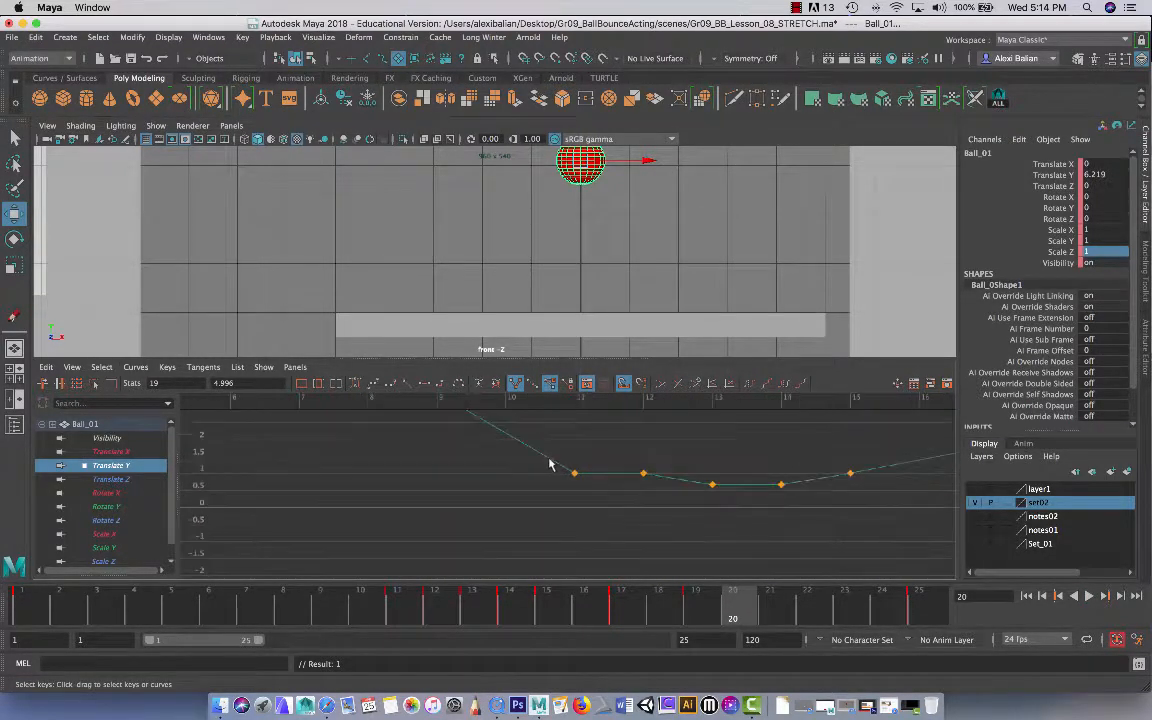
pyautogui.click(402, 614)
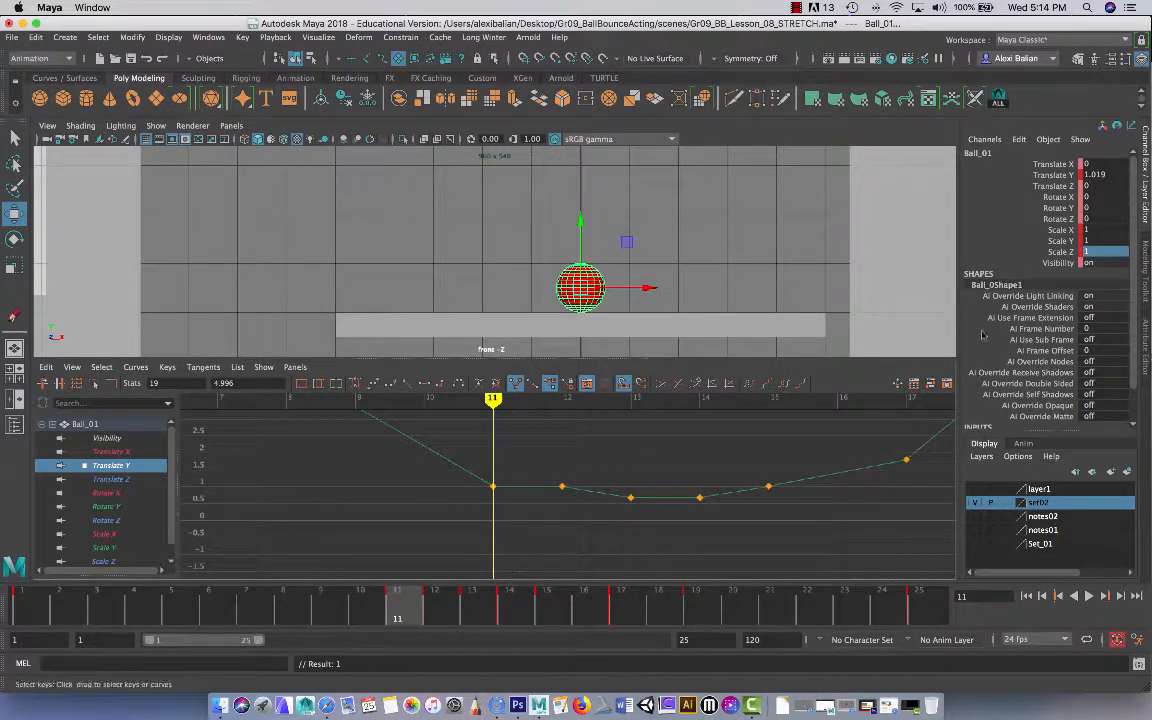
pyautogui.moveTo(1104, 230); pyautogui.dragTo(1110, 254)
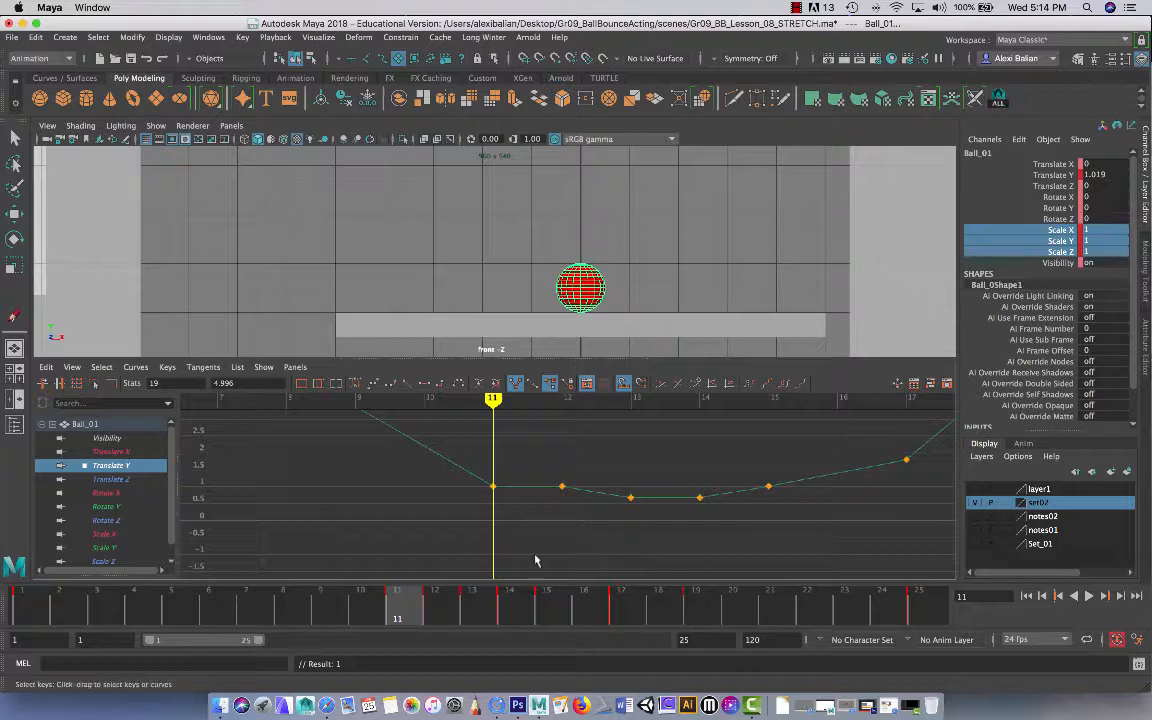
# Step through frames 12 to 17 to examine the ball's scale values across contact, squash, recovery and stretch.
pyautogui.click(437, 614)
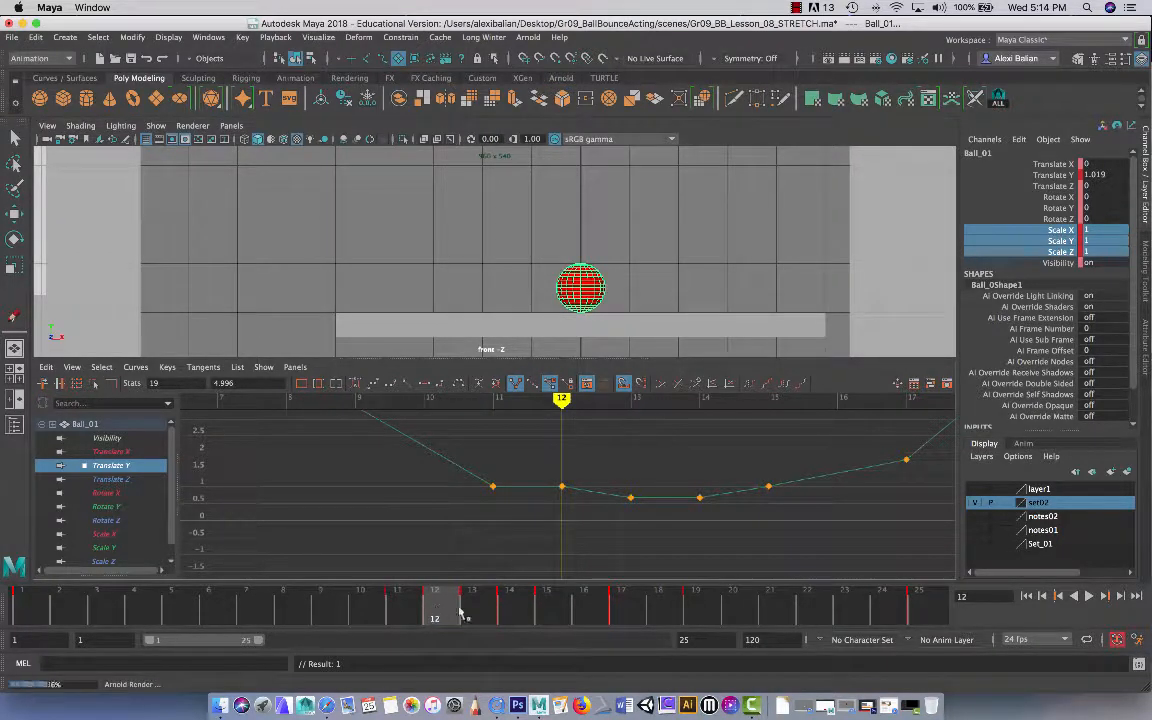
pyautogui.moveTo(428, 613)
pyautogui.mouseDown()
pyautogui.moveTo(400, 613)
pyautogui.moveTo(434, 612)
pyautogui.mouseUp()
pyautogui.click(470, 612)
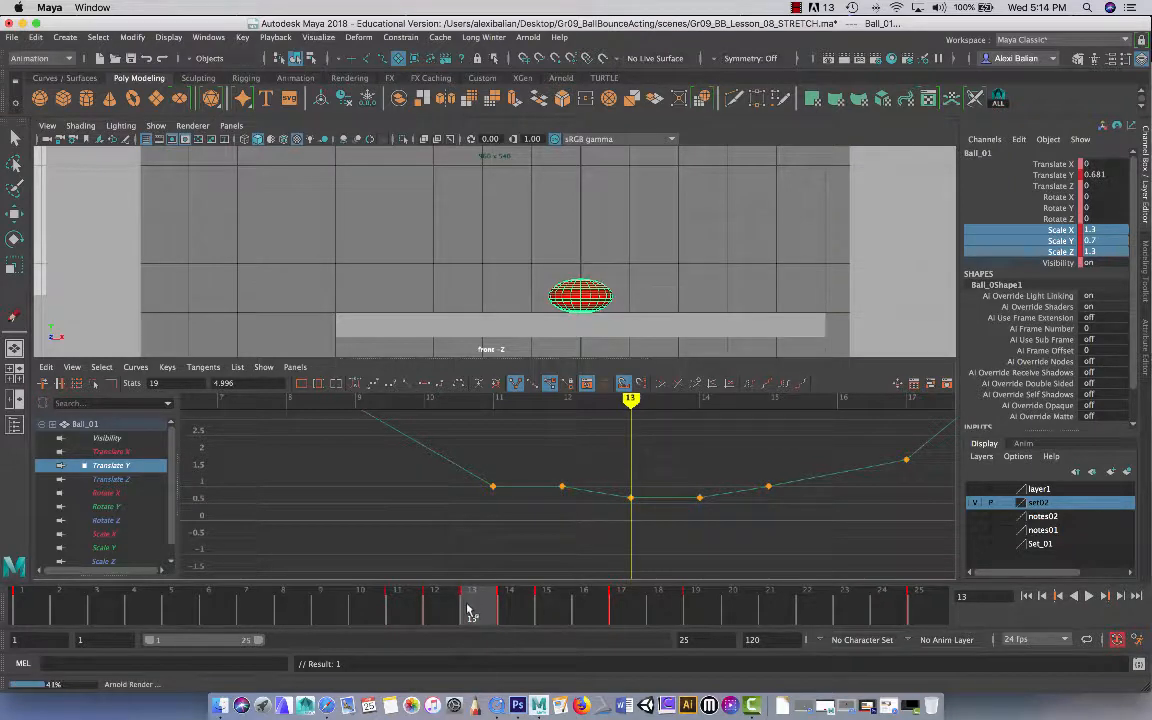
pyautogui.click(509, 611)
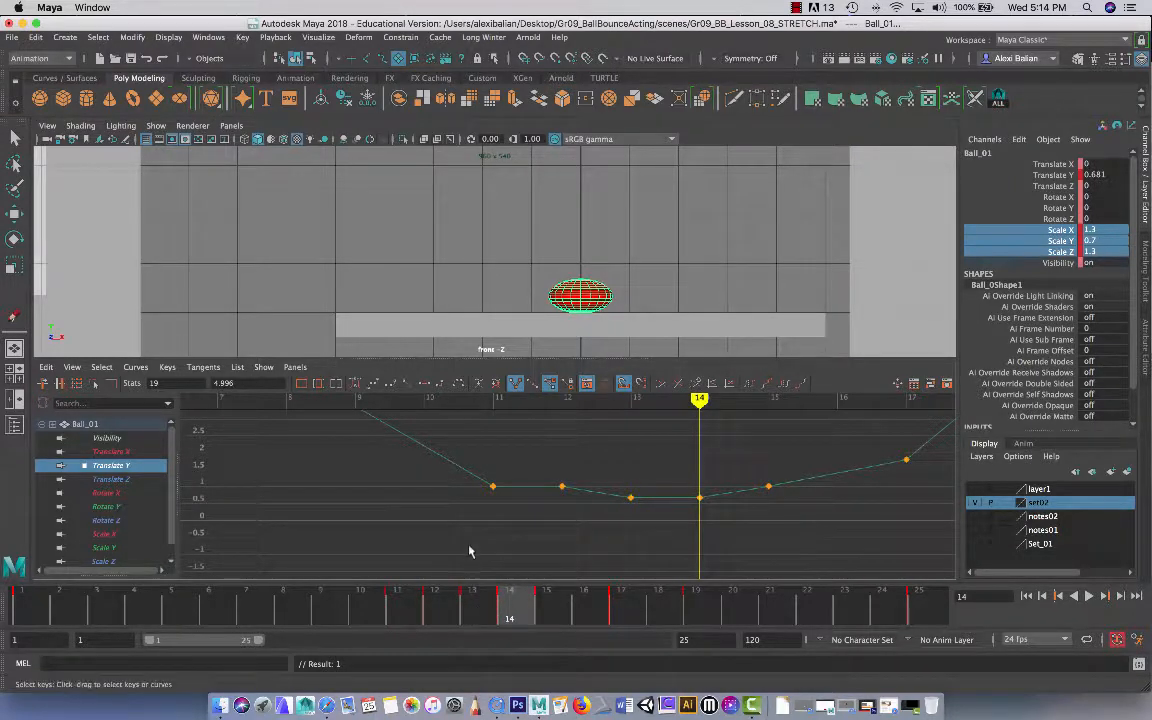
pyautogui.click(545, 612)
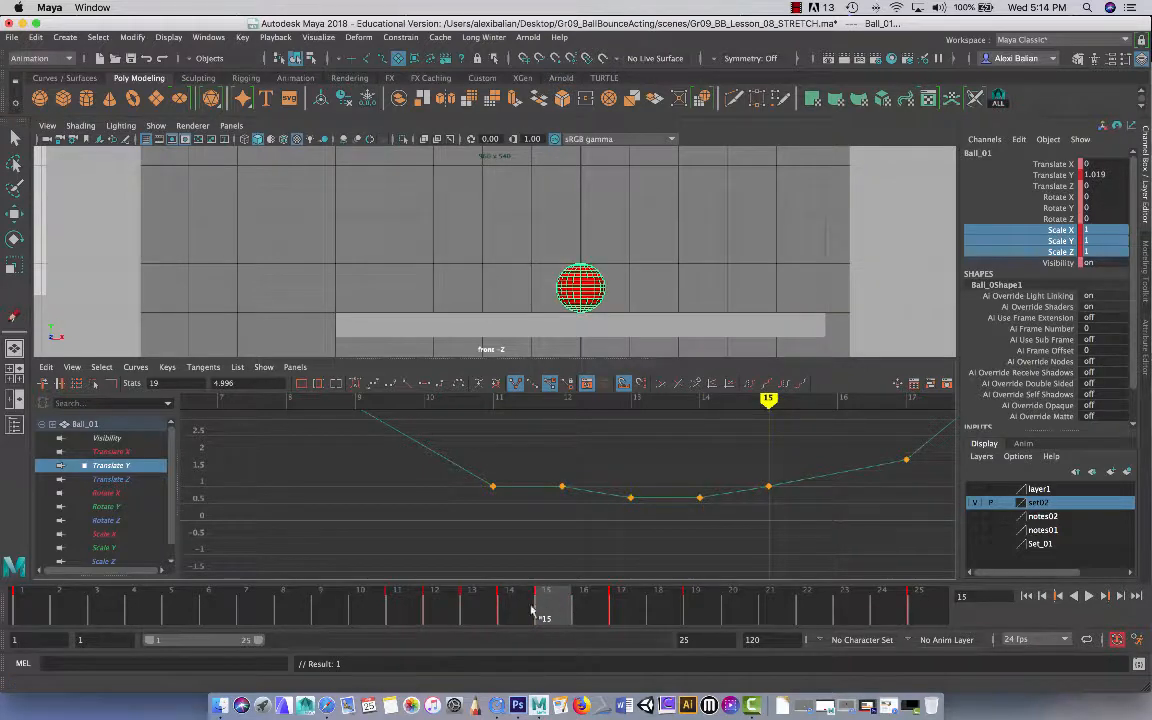
pyautogui.click(507, 610)
pyautogui.click(547, 612)
pyautogui.click(583, 605)
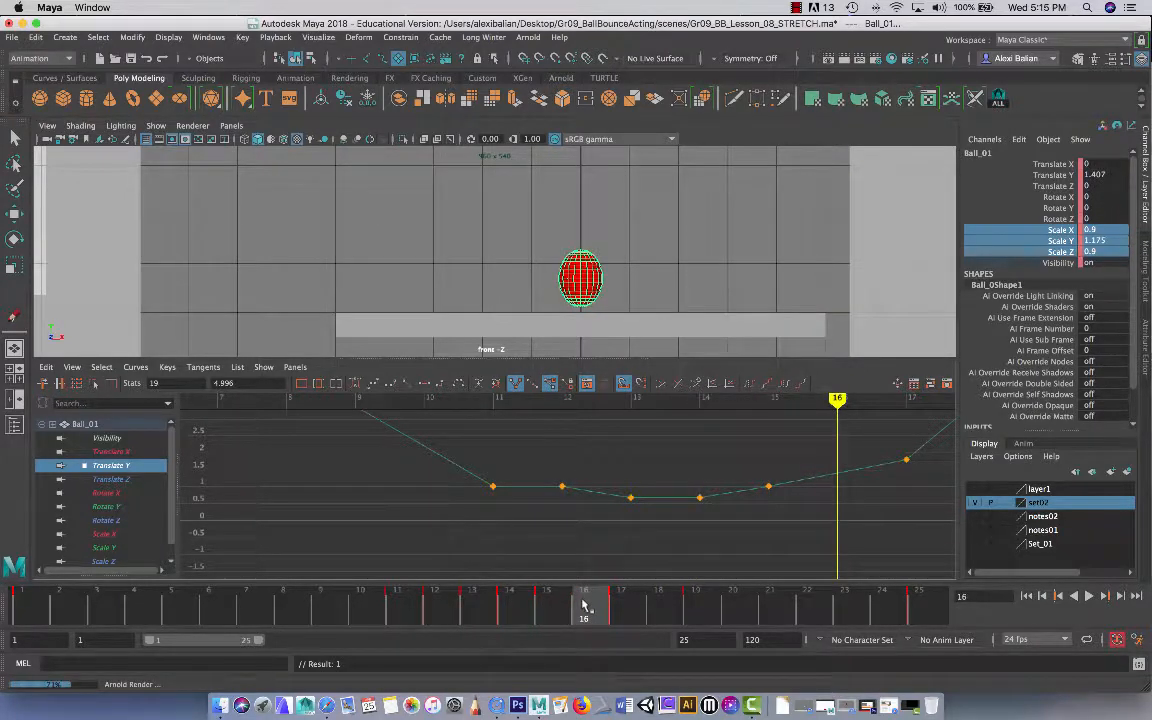
pyautogui.click(546, 609)
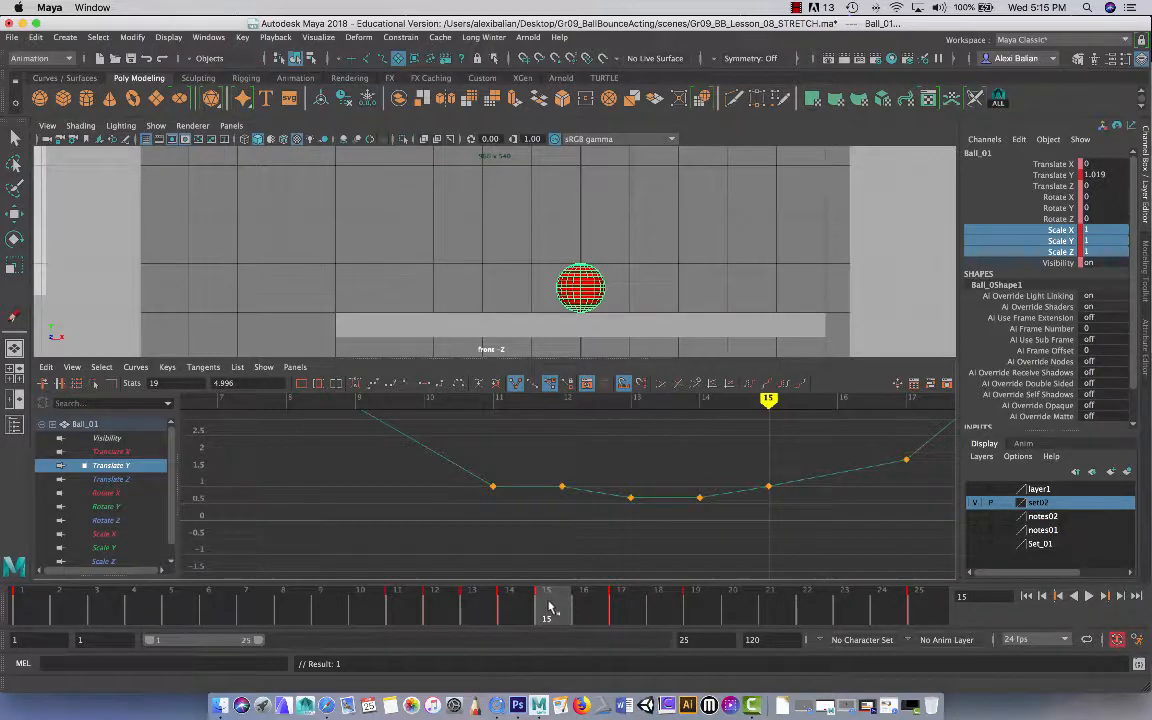
pyautogui.moveTo(483, 605); pyautogui.dragTo(622, 602)
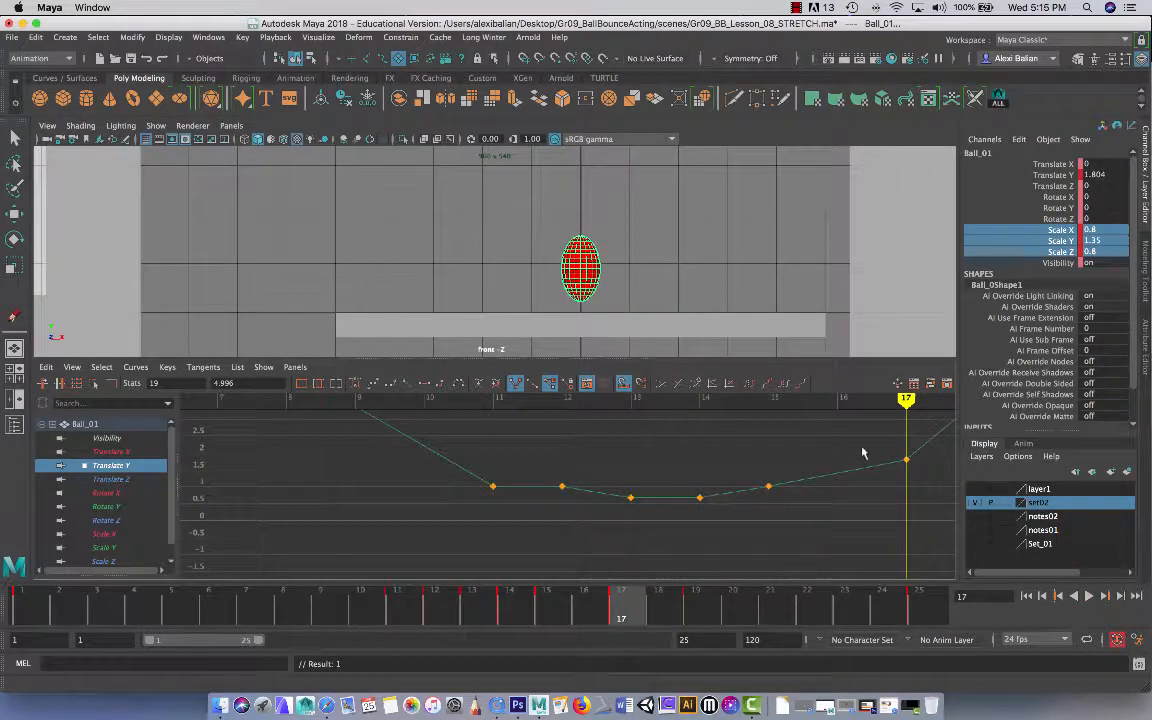
# Scrub through the bounce to frame 19 to examine the ball's motion against the full Translate Y curve.
pyautogui.press('f')
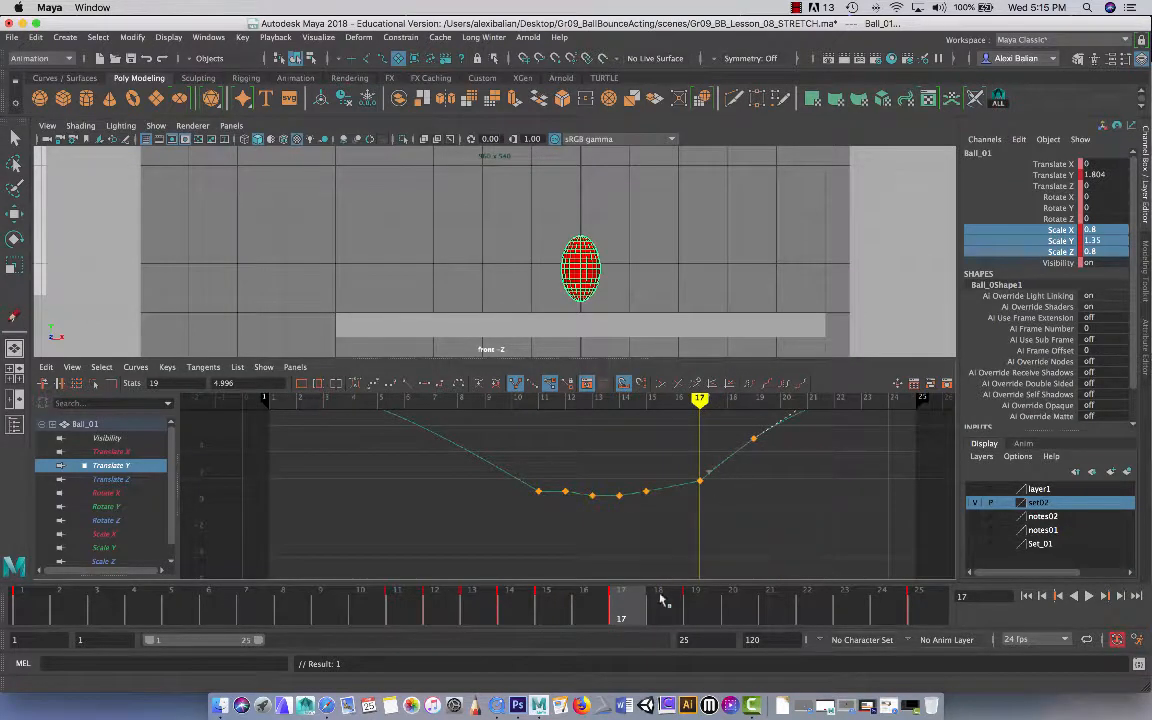
pyautogui.moveTo(660, 600); pyautogui.dragTo(694, 603)
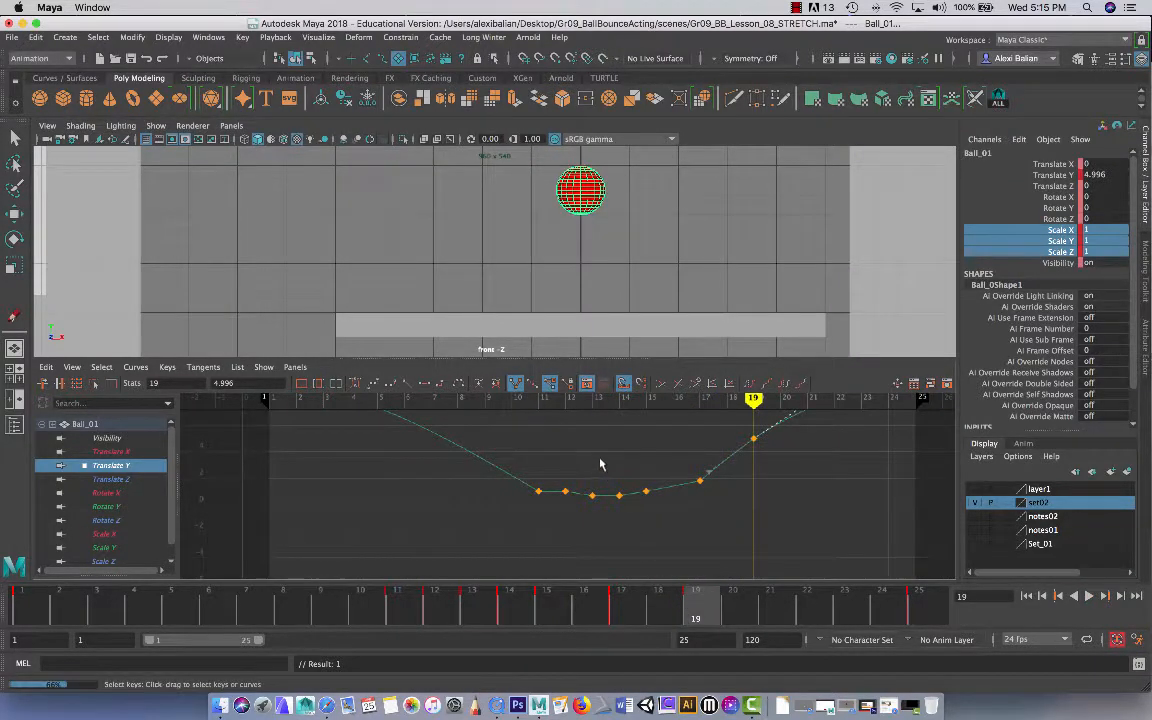
pyautogui.scroll(-3, 600, 463)
pyautogui.keyDown('alt'); pyautogui.moveTo(595, 449); pyautogui.dragTo(584, 481, button='middle'); pyautogui.keyUp('alt')
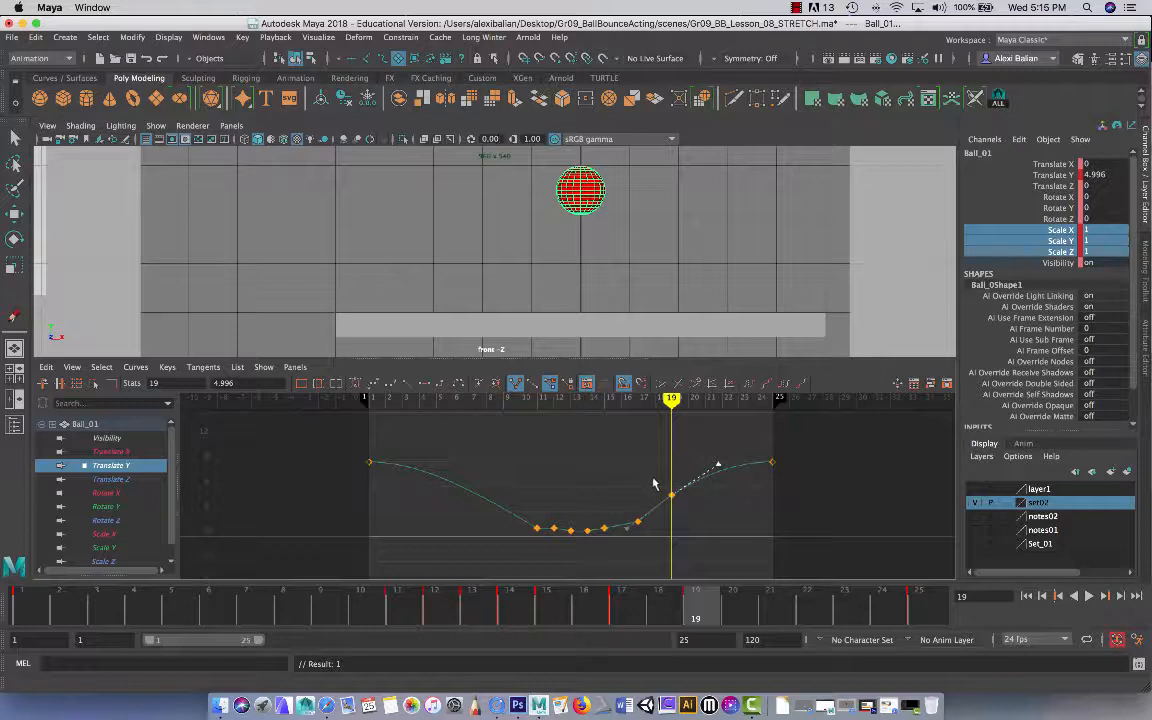
pyautogui.press('a')
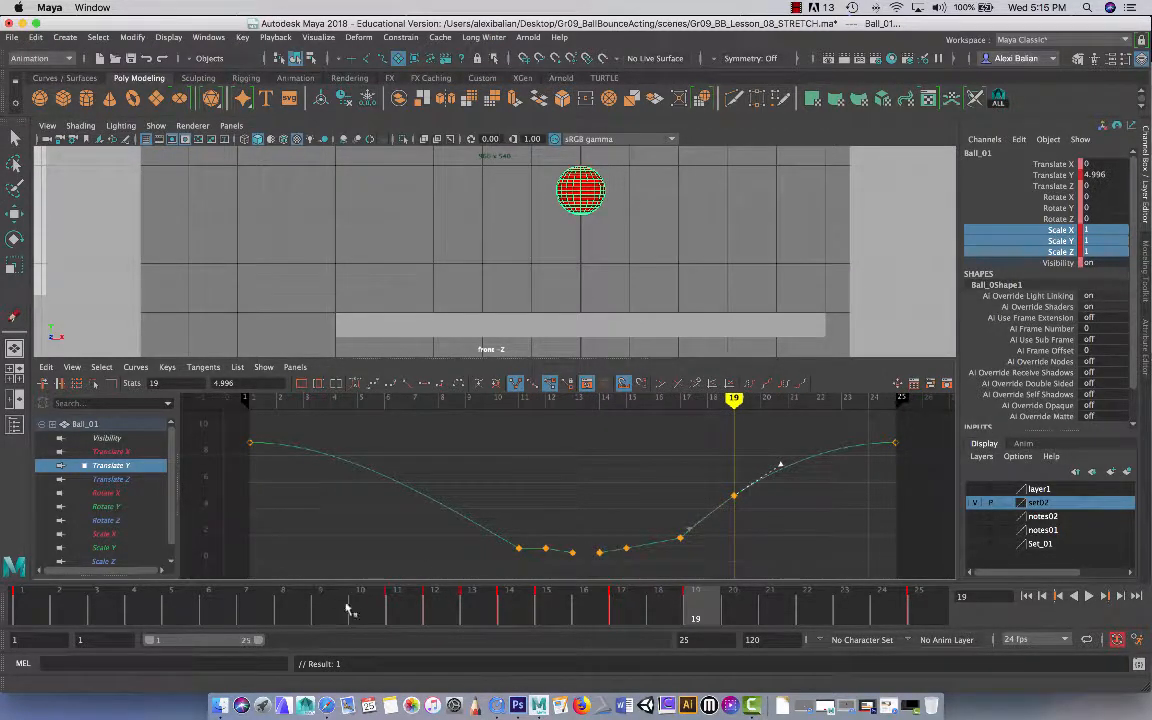
pyautogui.moveTo(415, 605); pyautogui.dragTo(695, 607)
# Enlarge the front view above the Graph Editor and scrub the bounce to frame 24 to check the ball's framing.
pyautogui.moveTo(503, 360); pyautogui.dragTo(562, 401)
pyautogui.scroll(-1, 627, 292)
pyautogui.scroll(2, 625, 292)
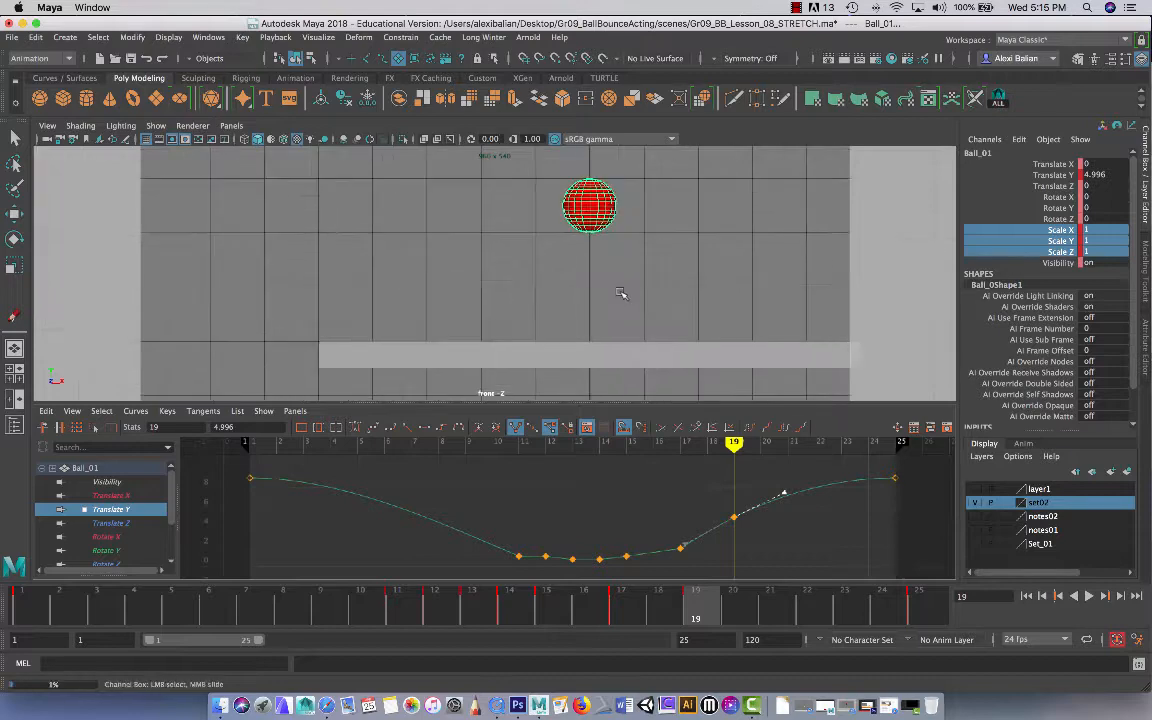
pyautogui.keyDown('alt'); pyautogui.moveTo(609, 319); pyautogui.dragTo(604, 316); pyautogui.keyUp('alt')
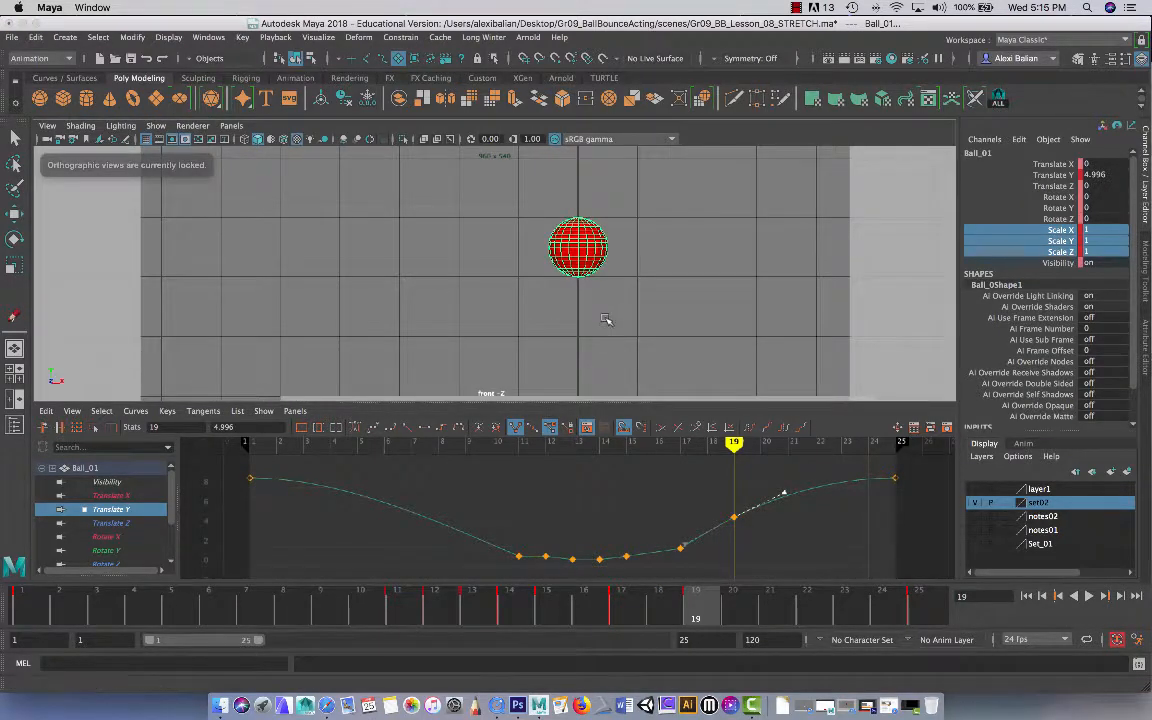
pyautogui.scroll(2, 605, 319)
pyautogui.scroll(-3, 605, 320)
pyautogui.scroll(1, 605, 322)
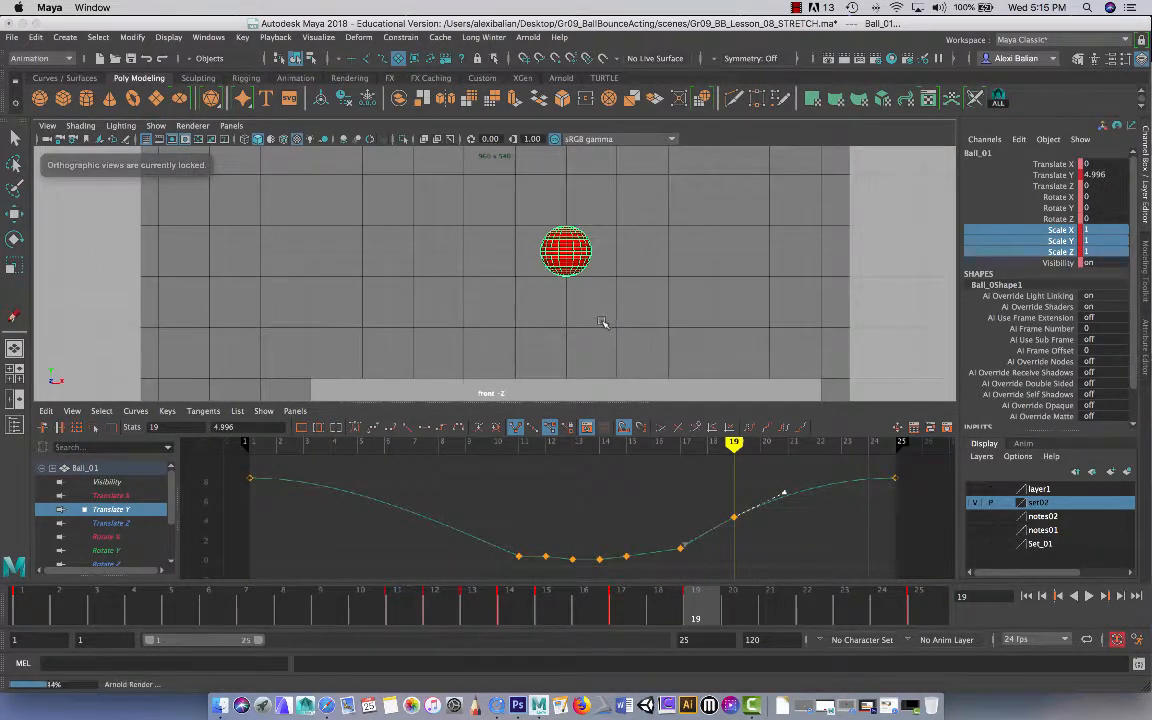
pyautogui.moveTo(601, 321)
pyautogui.keyDown('alt'); pyautogui.mouseDown(button='middle')
pyautogui.moveTo(562, 295)
pyautogui.moveTo(584, 319)
pyautogui.mouseUp(button='middle'); pyautogui.keyUp('alt')
pyautogui.scroll(2, 584, 317)
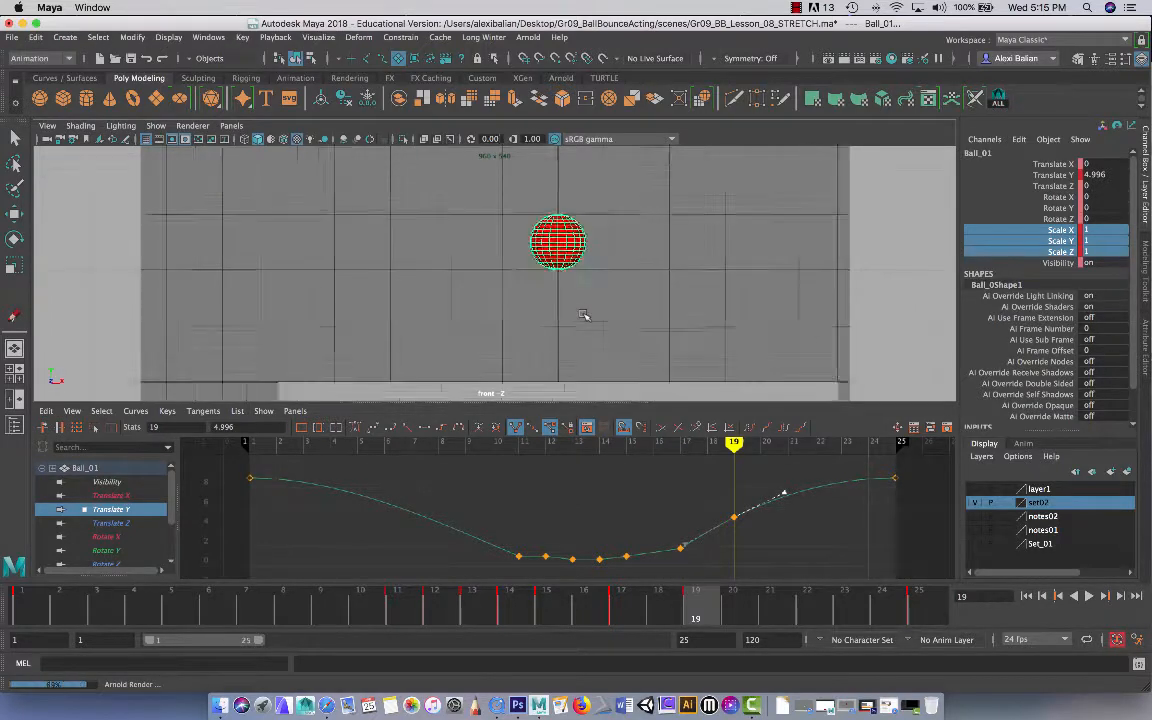
pyautogui.scroll(-1, 584, 316)
pyautogui.moveTo(388, 602); pyautogui.dragTo(880, 620)
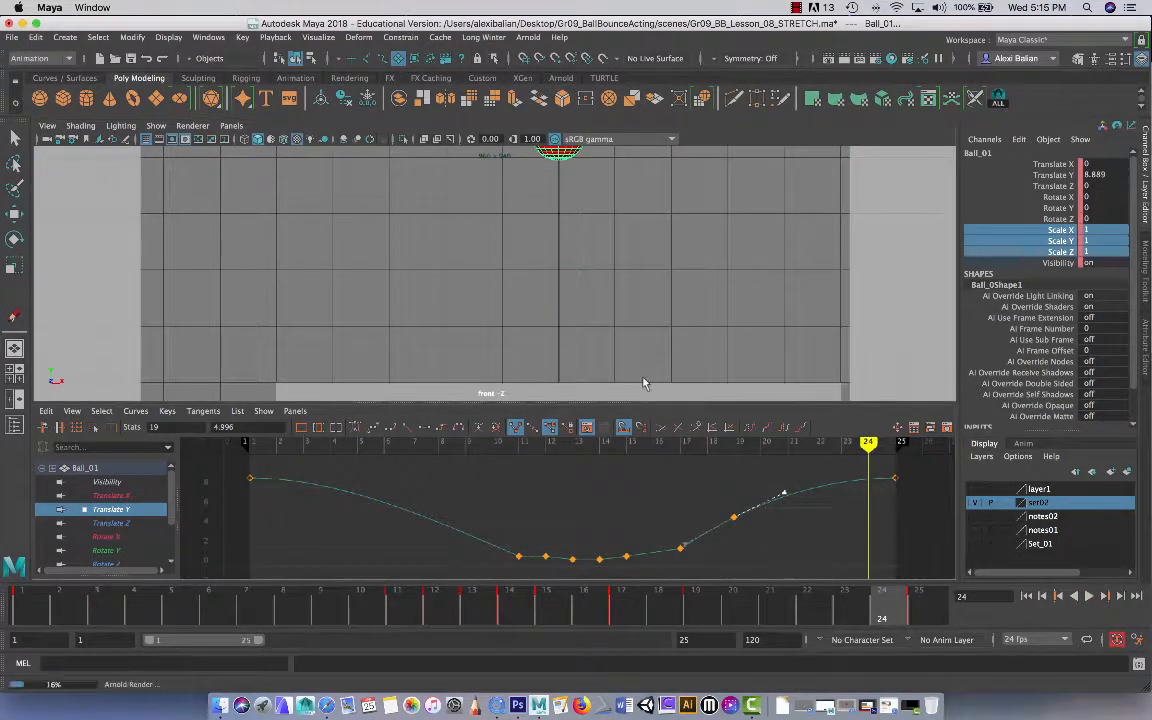
# Extend the front view over the Graph Editor, deselect the ball, and frame its full bounce above the floor.
pyautogui.scroll(-1, 635, 386)
pyautogui.moveTo(635, 403); pyautogui.dragTo(555, 430)
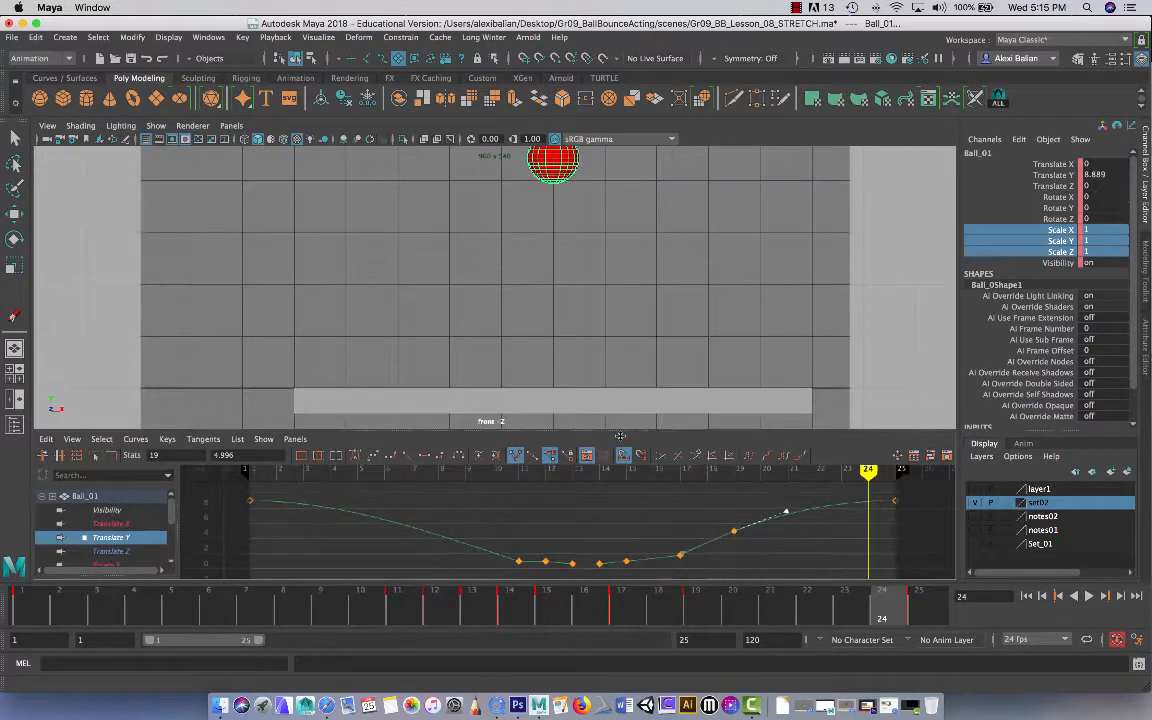
pyautogui.keyDown('alt'); pyautogui.moveTo(545, 334); pyautogui.dragTo(507, 336, button='middle'); pyautogui.keyUp('alt')
pyautogui.scroll(2, 504, 328)
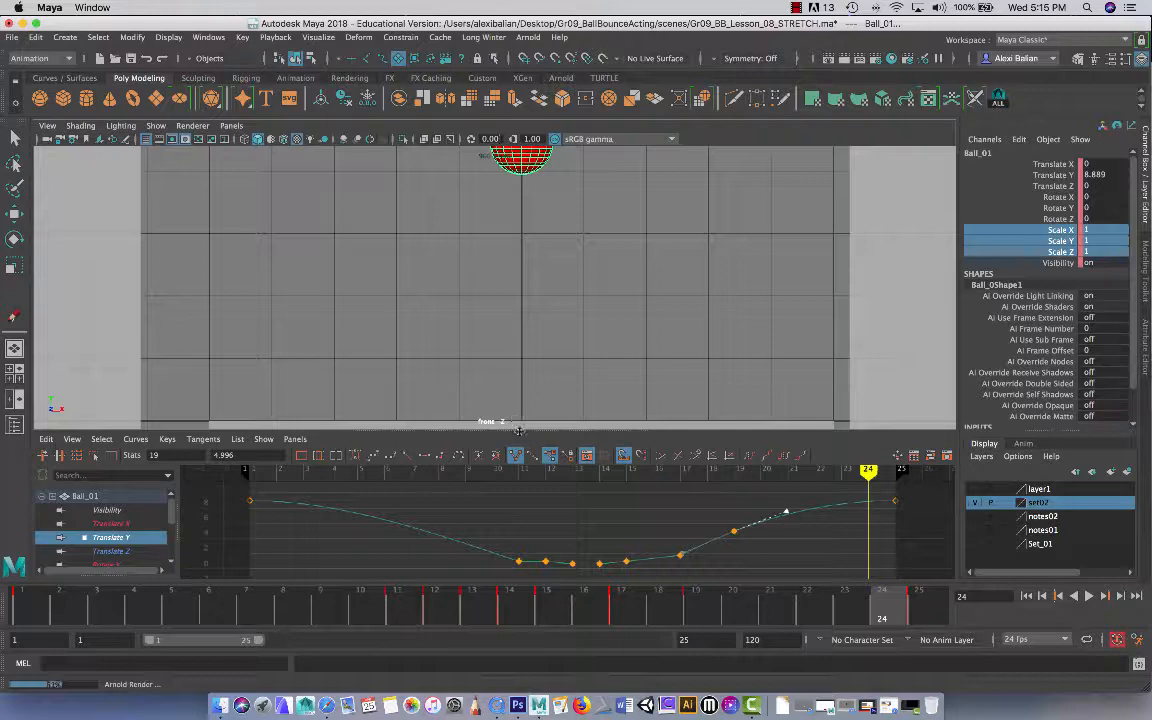
pyautogui.moveTo(519, 430); pyautogui.dragTo(507, 573)
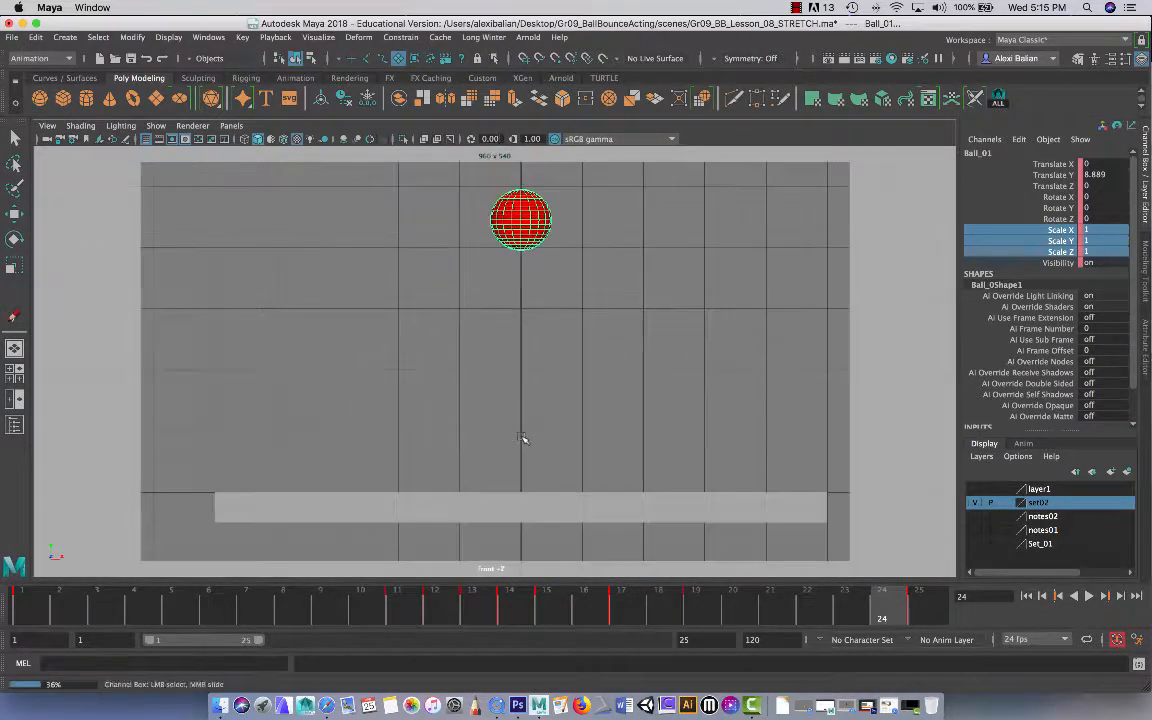
pyautogui.scroll(1, 524, 437)
pyautogui.keyDown('alt'); pyautogui.moveTo(530, 432); pyautogui.dragTo(548, 436, button='middle'); pyautogui.keyUp('alt')
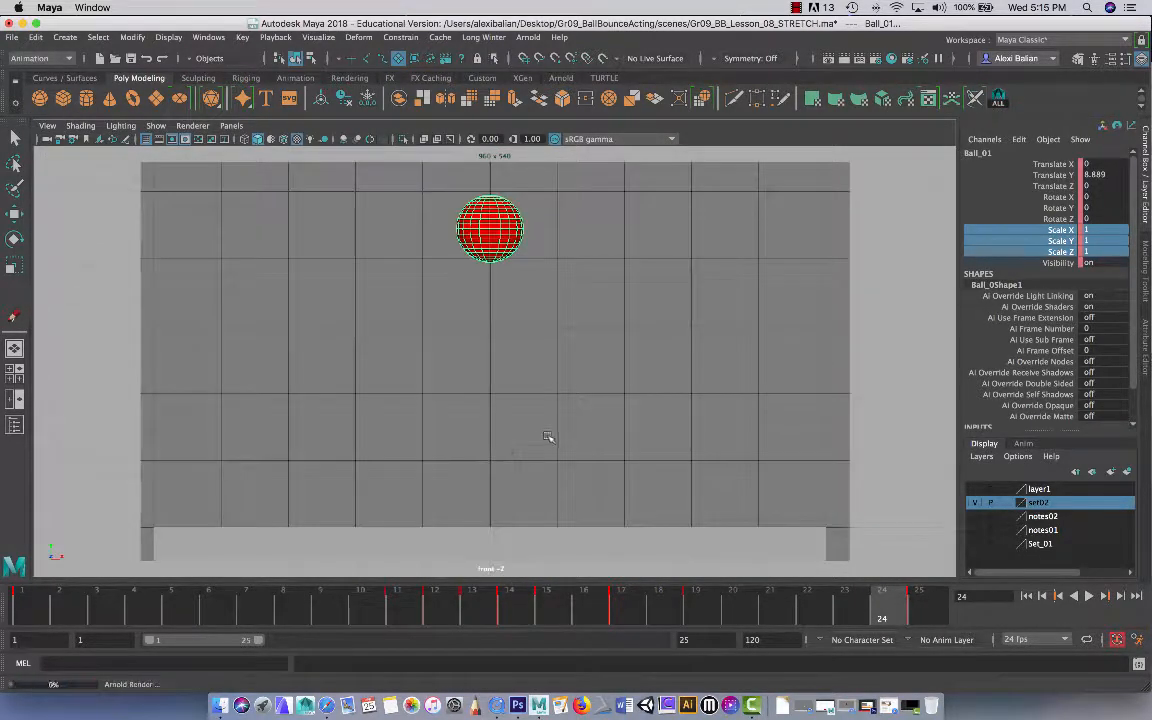
pyautogui.keyDown('alt'); pyautogui.moveTo(548, 437); pyautogui.dragTo(491, 458); pyautogui.keyUp('alt')
pyautogui.click(507, 432)
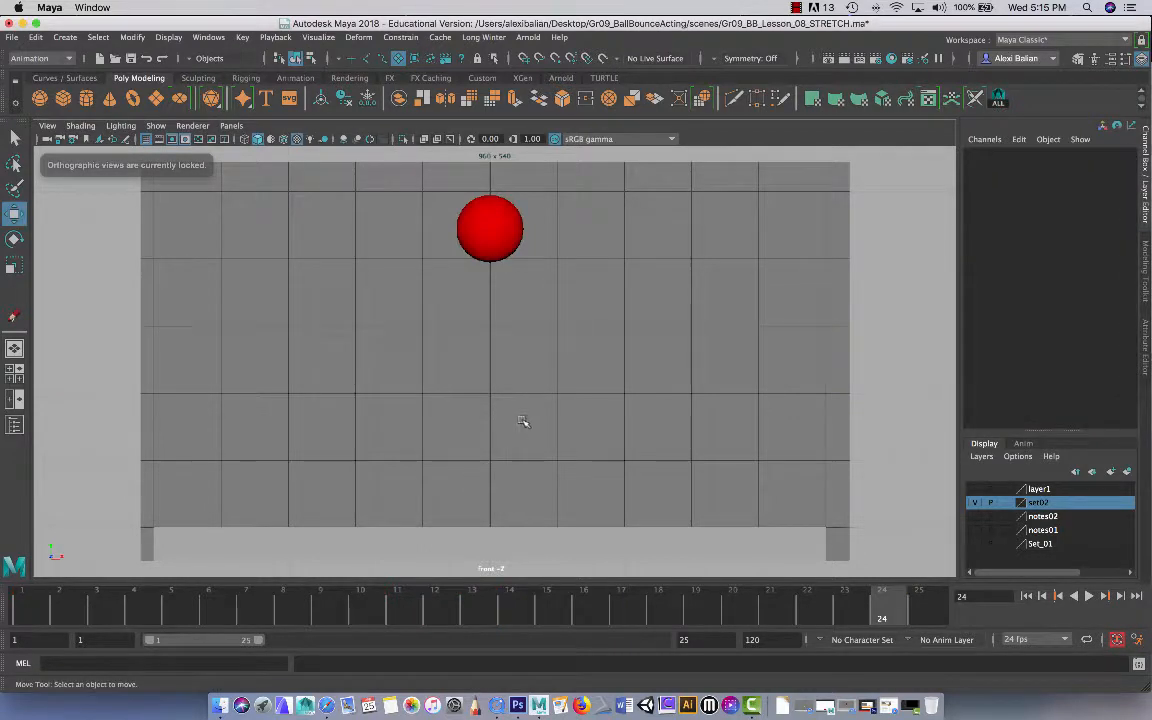
pyautogui.moveTo(524, 424)
pyautogui.keyDown('alt'); pyautogui.mouseDown(button='middle')
pyautogui.moveTo(512, 437)
pyautogui.moveTo(527, 413)
pyautogui.mouseUp(button='middle'); pyautogui.keyUp('alt')
pyautogui.scroll(1, 524, 412)
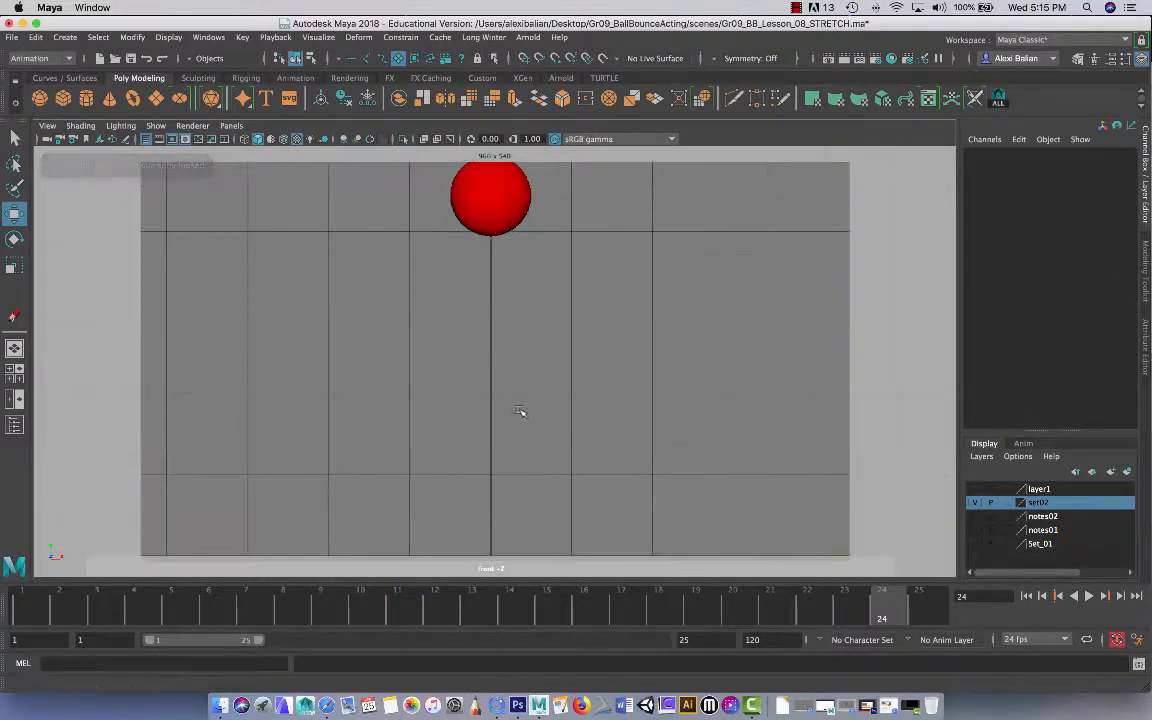
pyautogui.scroll(-2, 521, 411)
pyautogui.keyDown('alt'); pyautogui.moveTo(520, 411); pyautogui.dragTo(576, 455, button='right'); pyautogui.keyUp('alt')
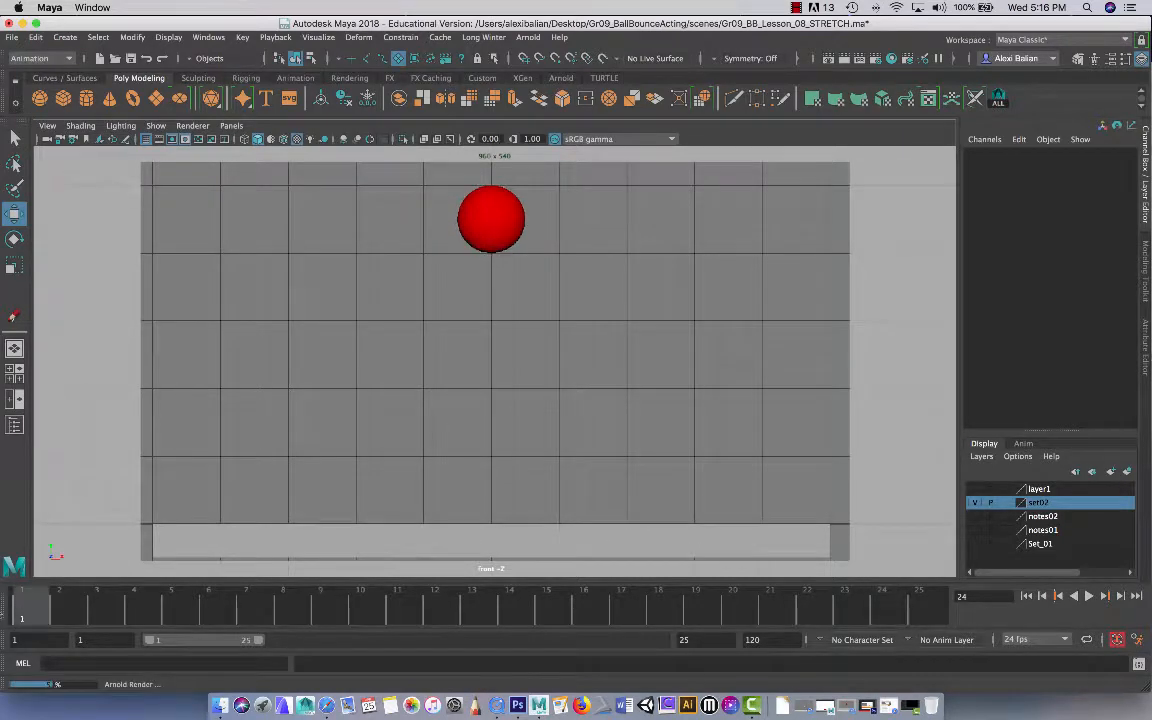
# Save the scene at frame 1 and scrub the animation through to frame 22.
pyautogui.click(20, 612)
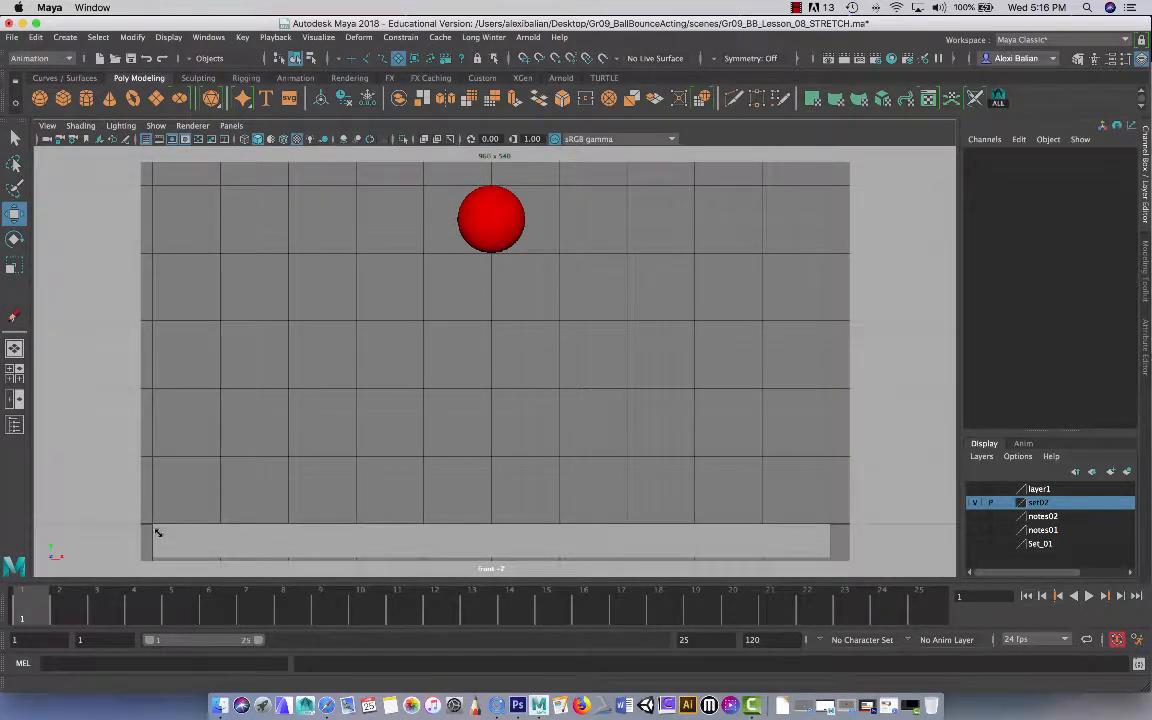
pyautogui.press('super+s')
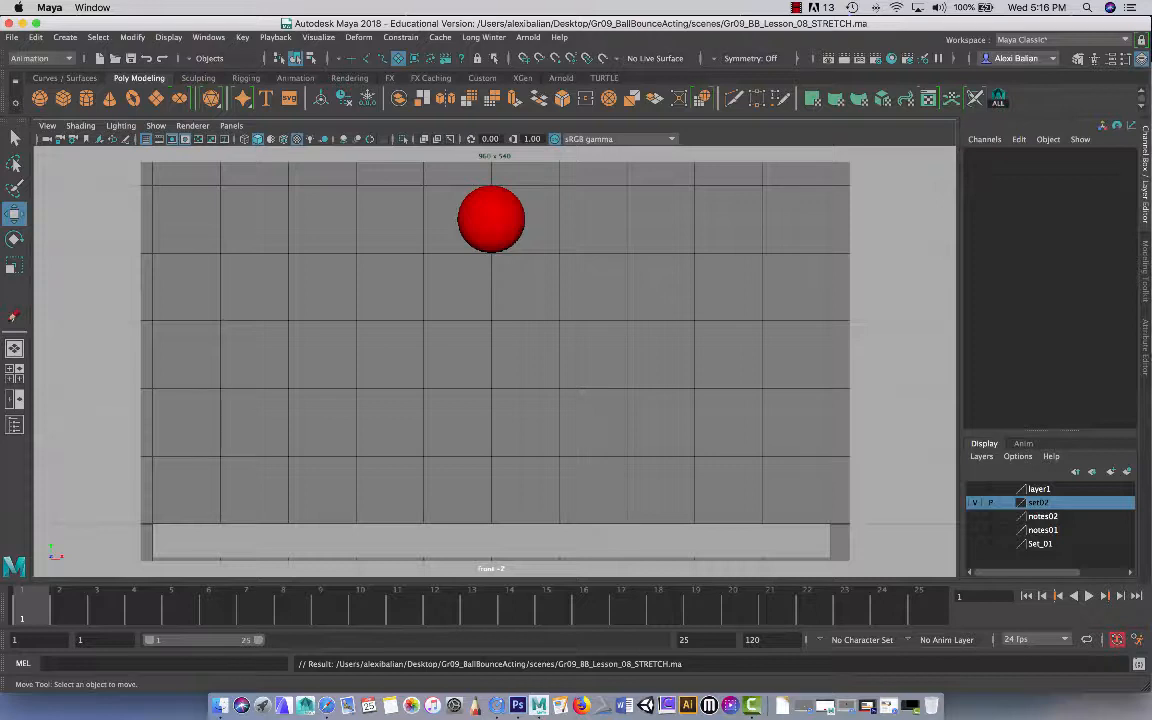
pyautogui.hotkey('alt', '.')
pyautogui.moveTo(28, 616); pyautogui.dragTo(810, 575)
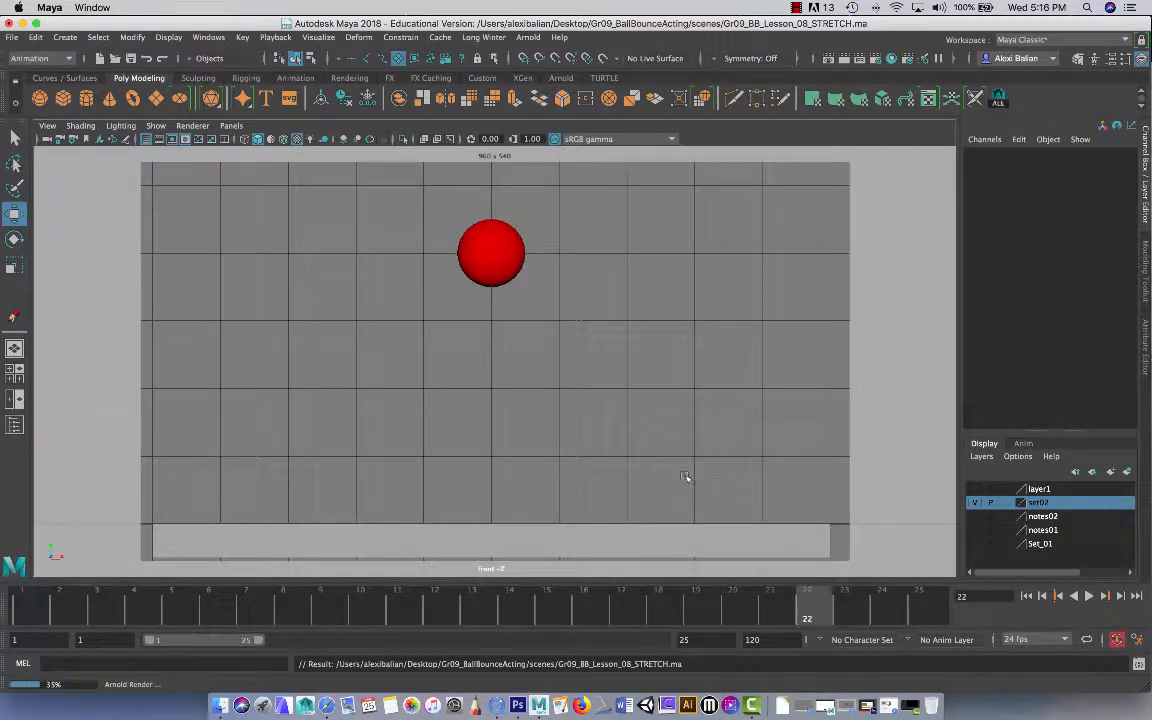
# Playblast the animation to the movie file Gr09_BB_Lesson_08_SQUASHSTRETCH.
pyautogui.keyDown('alt'); pyautogui.moveTo(687, 478); pyautogui.dragTo(711, 478, button='right'); pyautogui.keyUp('alt')
pyautogui.moveTo(666, 478)
pyautogui.keyDown('alt'); pyautogui.mouseDown(button='middle')
pyautogui.moveTo(697, 478)
pyautogui.moveTo(670, 477)
pyautogui.mouseUp(button='middle'); pyautogui.keyUp('alt')
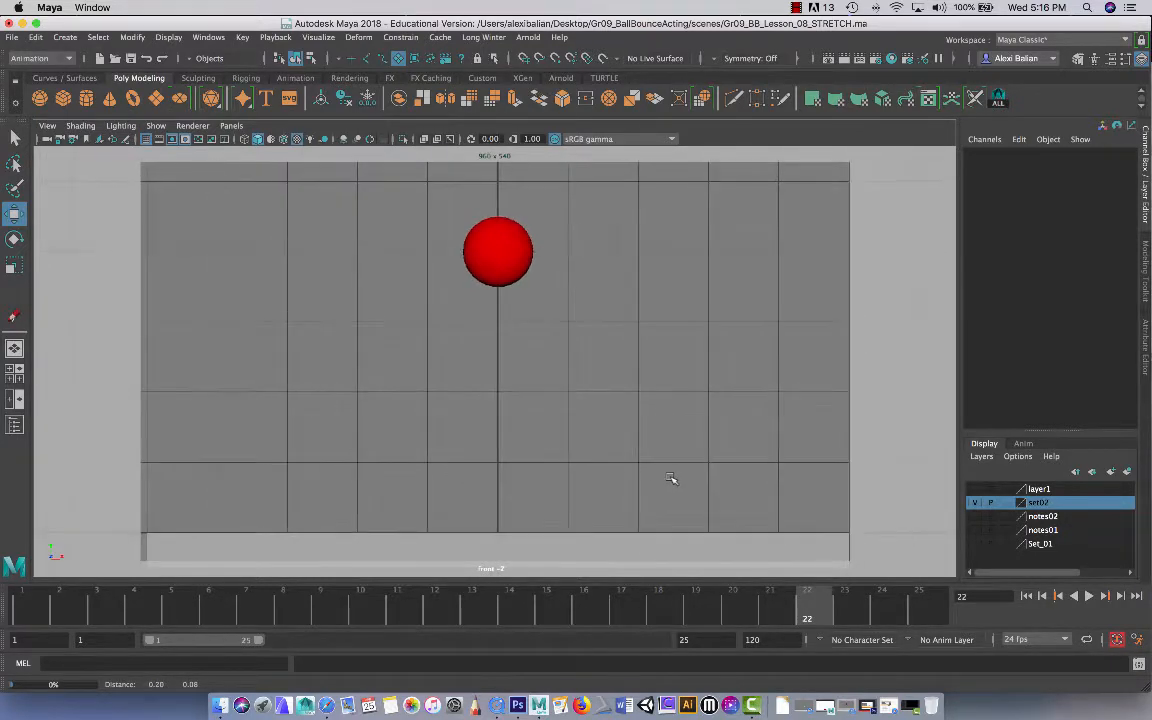
pyautogui.rightClick(599, 608)
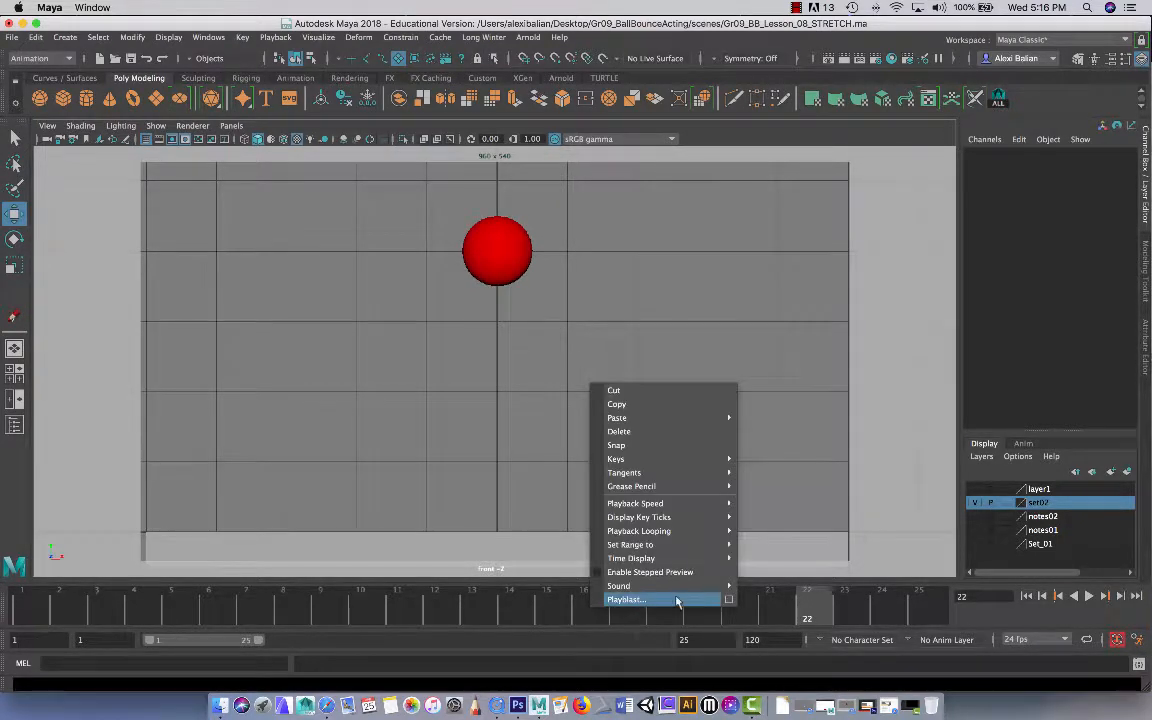
pyautogui.click(735, 598)
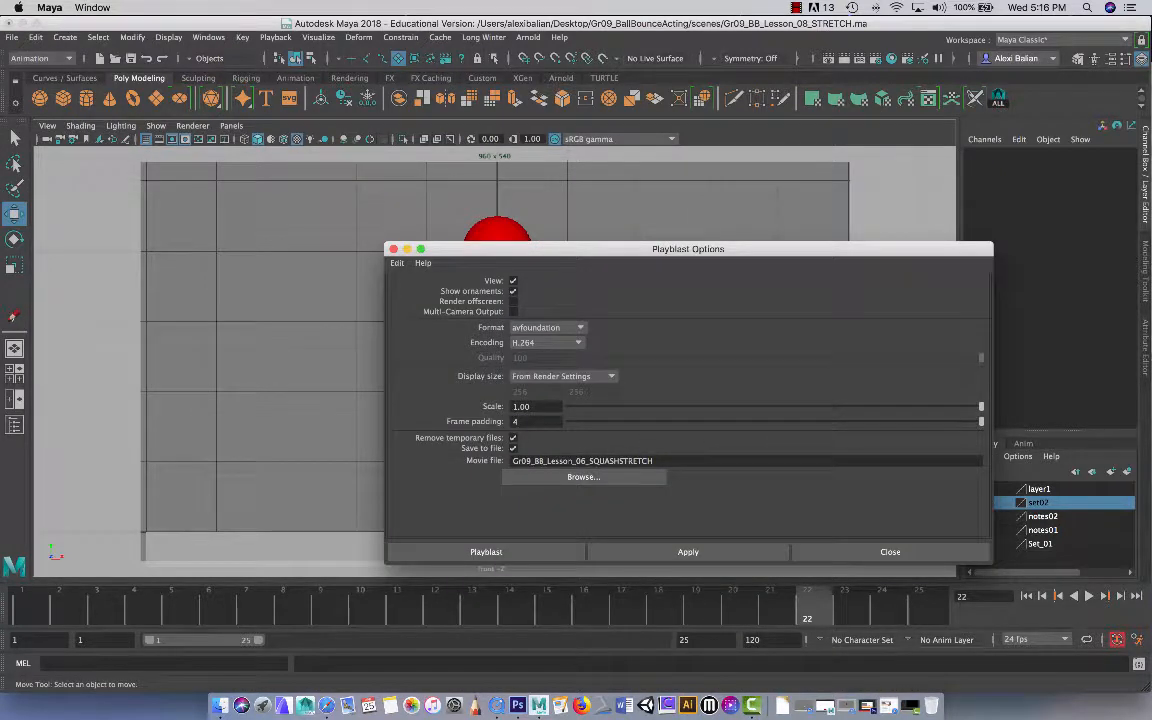
pyautogui.moveTo(587, 461); pyautogui.dragTo(581, 461)
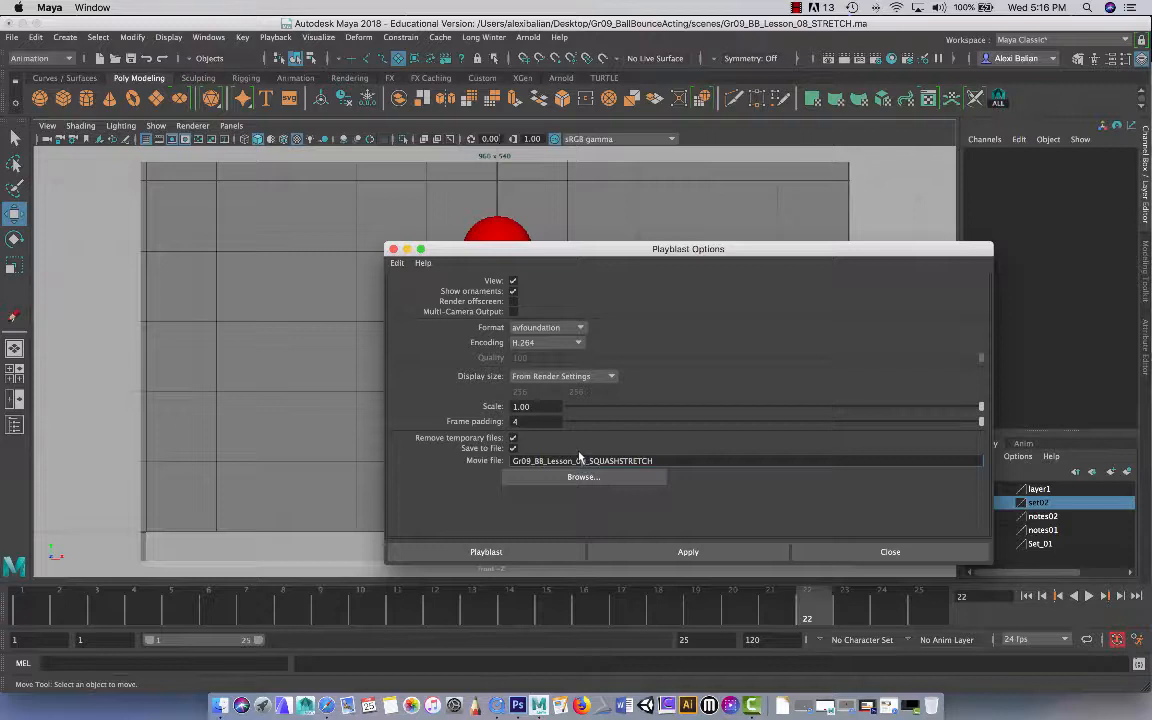
pyautogui.click(798, 8)
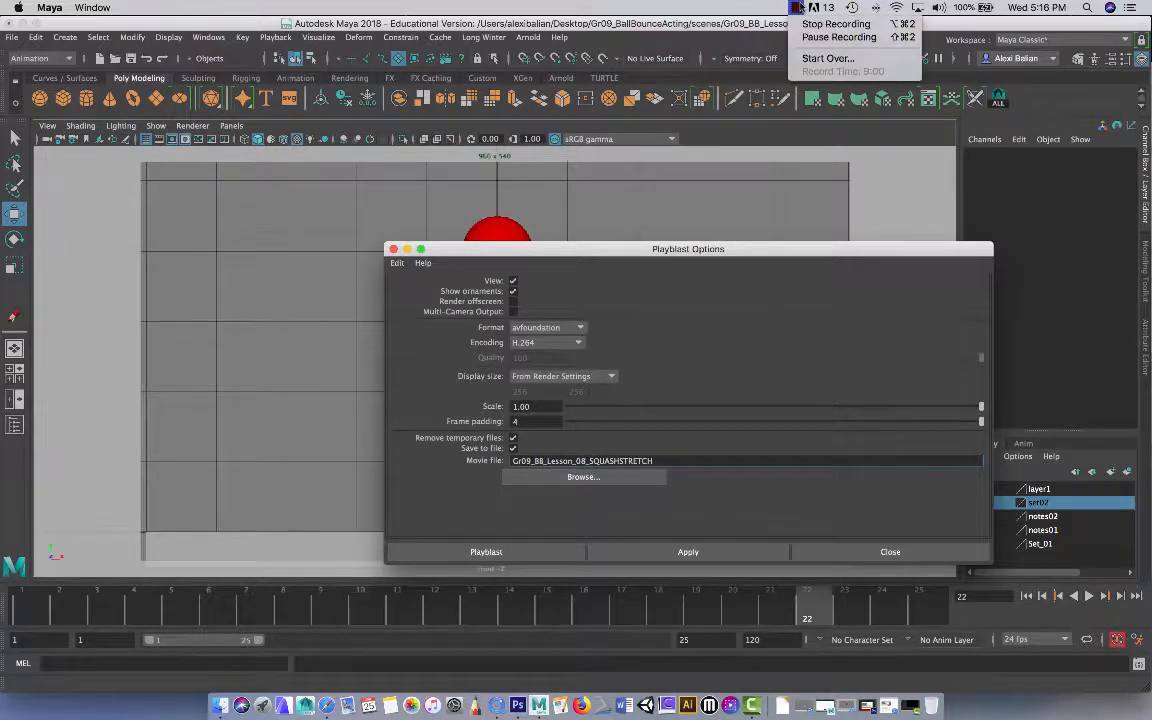
pyautogui.click(800, 8)
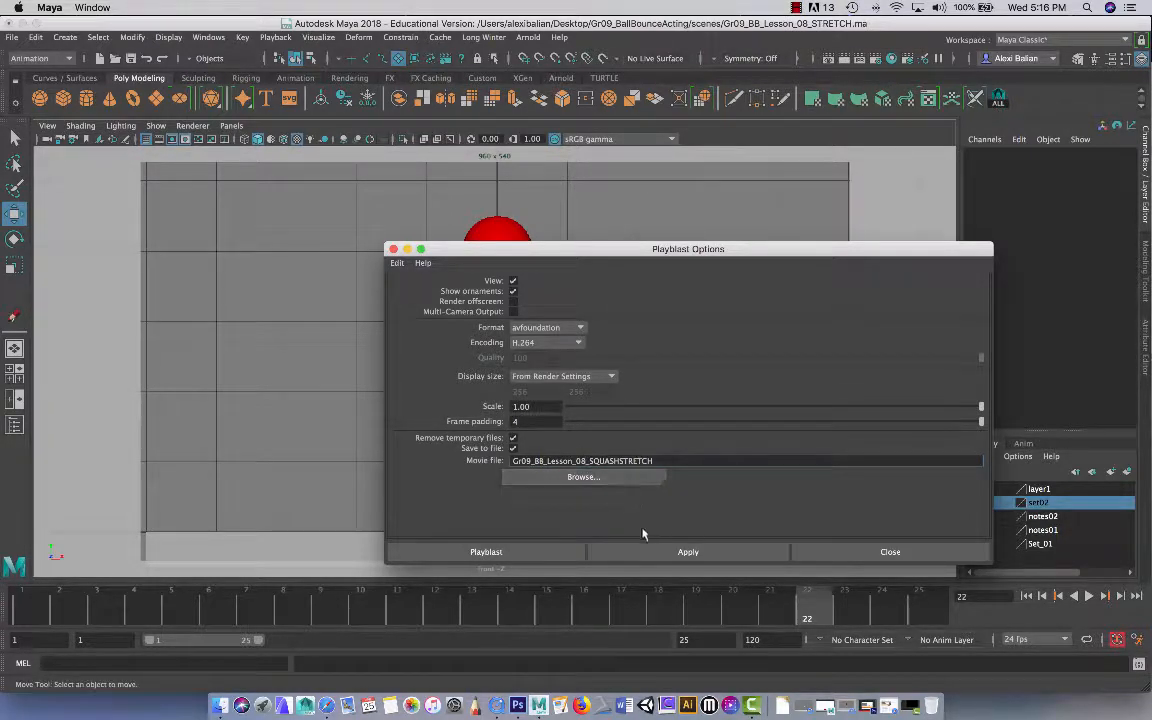
pyautogui.click(661, 550)
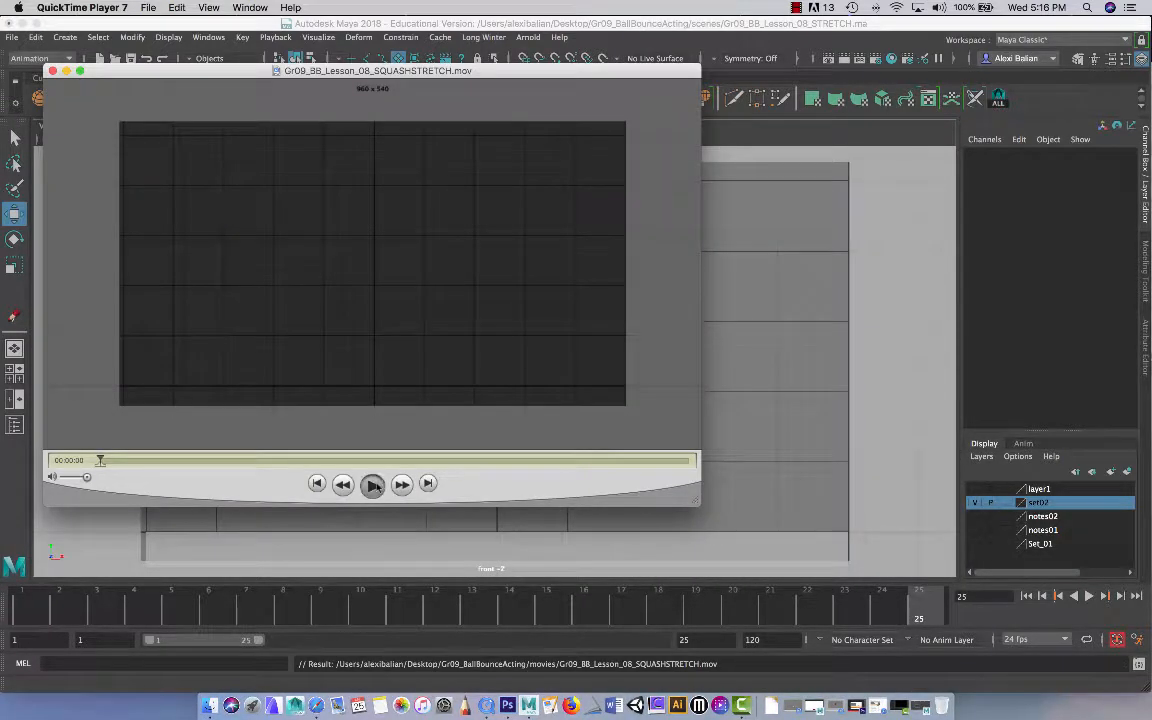
# Play the playblast movie in QuickTime Player 7, close it, and return to Maya.
pyautogui.click(372, 484)
pyautogui.click(53, 71)
pyautogui.click(490, 393)
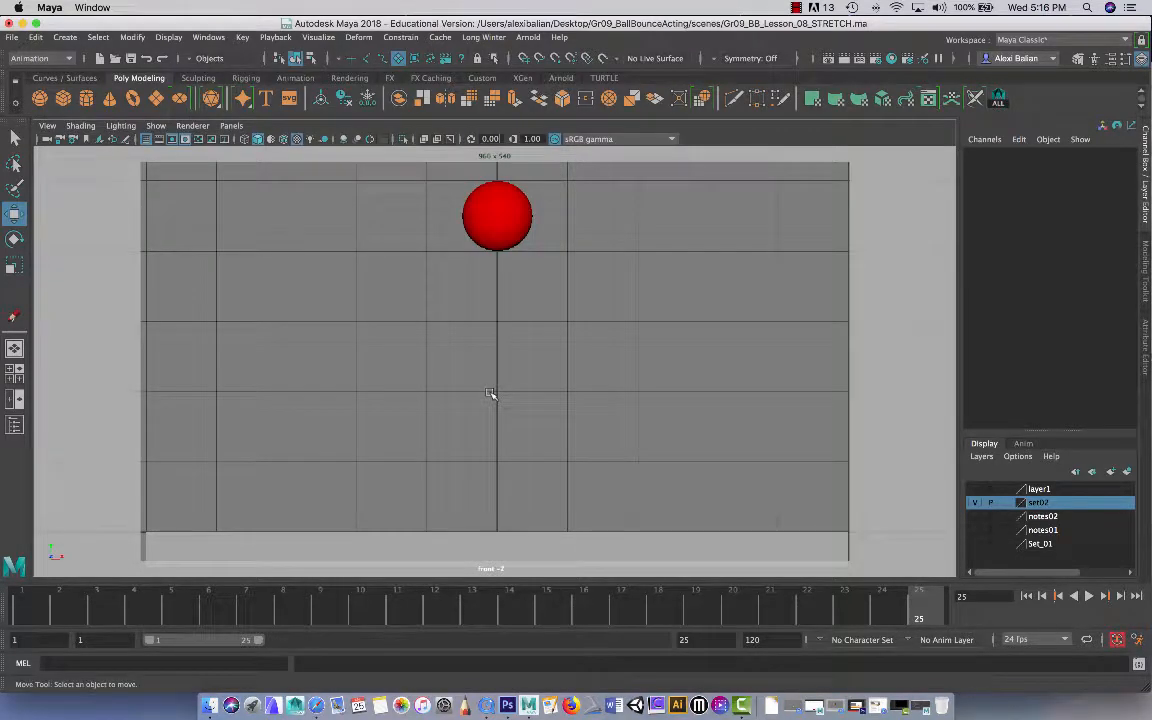
# Save the scene, and save a new version of it as Gr09_BB_Lesson_09_STRETCH.ma.
pyautogui.press('super+s')
pyautogui.press('q')
pyautogui.press('super+shift+s')
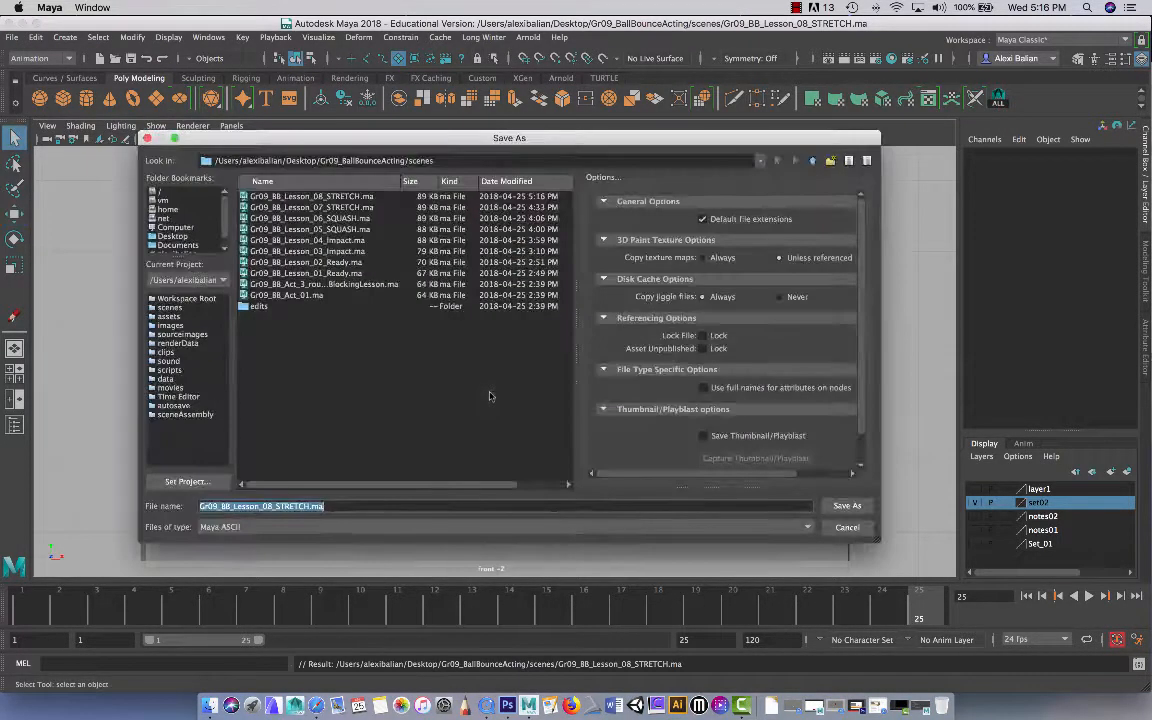
pyautogui.click(270, 506)
pyautogui.press('BackSpace')
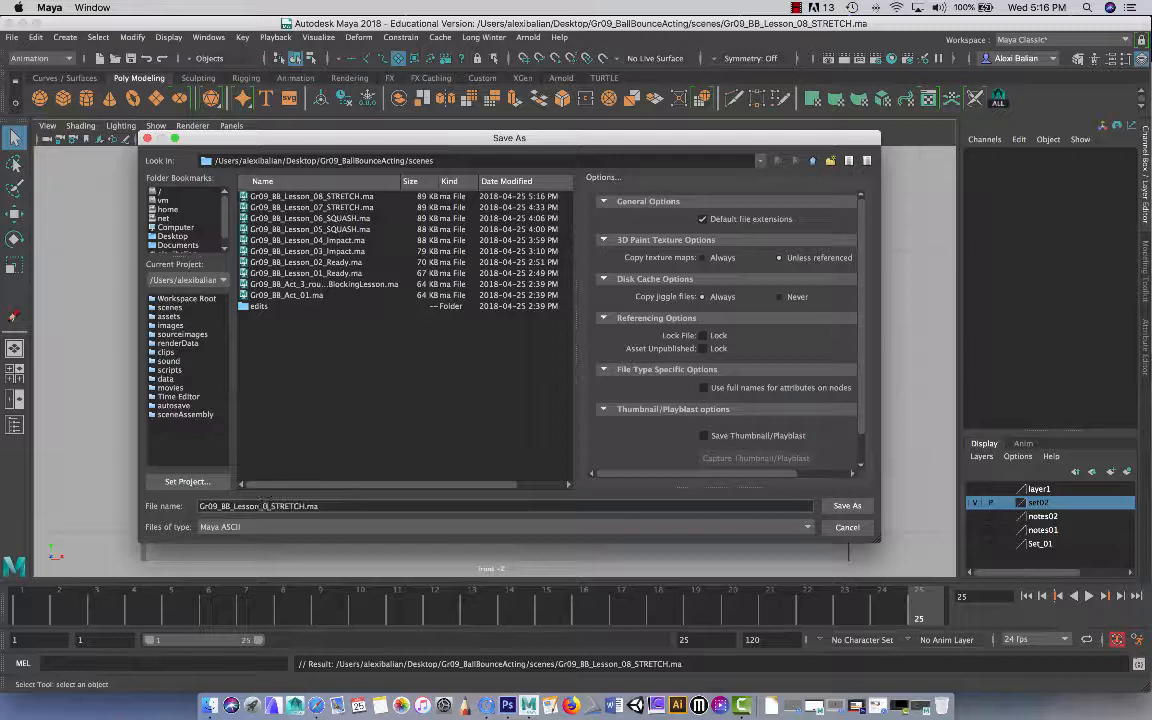
pyautogui.write('9')
pyautogui.press('Return')
pyautogui.press('w')
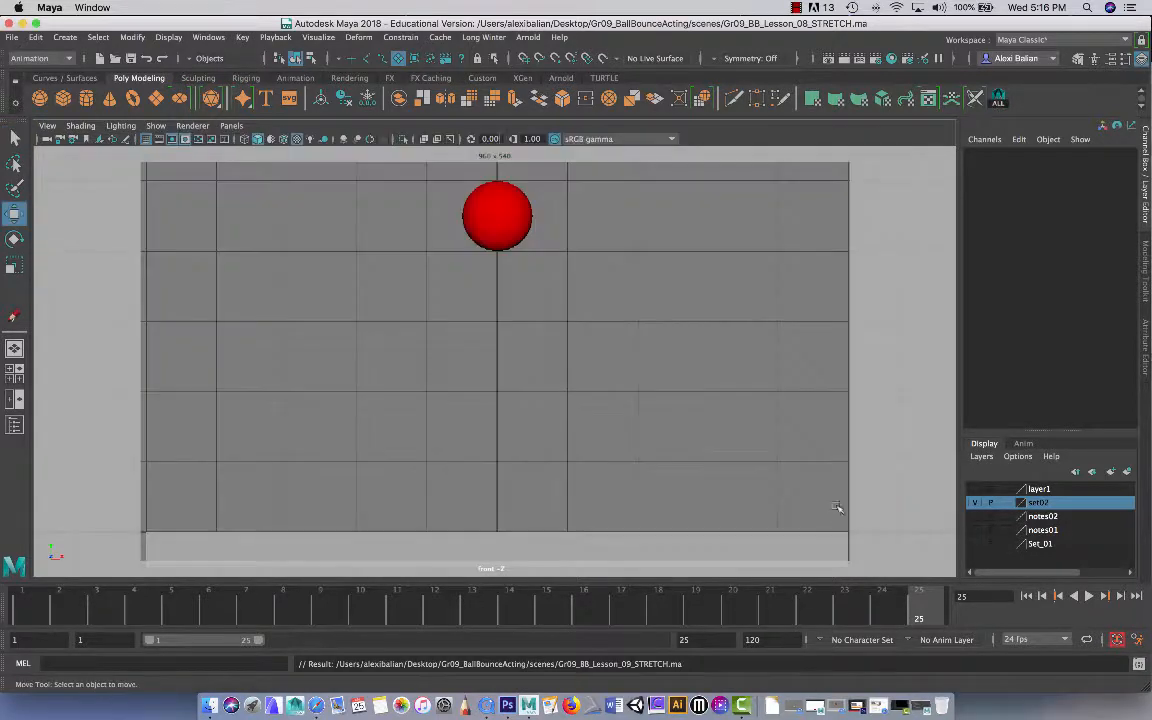
# Playblast the animation to a movie file named 09 in the movies folder and close the resulting movie.
pyautogui.moveTo(132, 617); pyautogui.dragTo(970, 569)
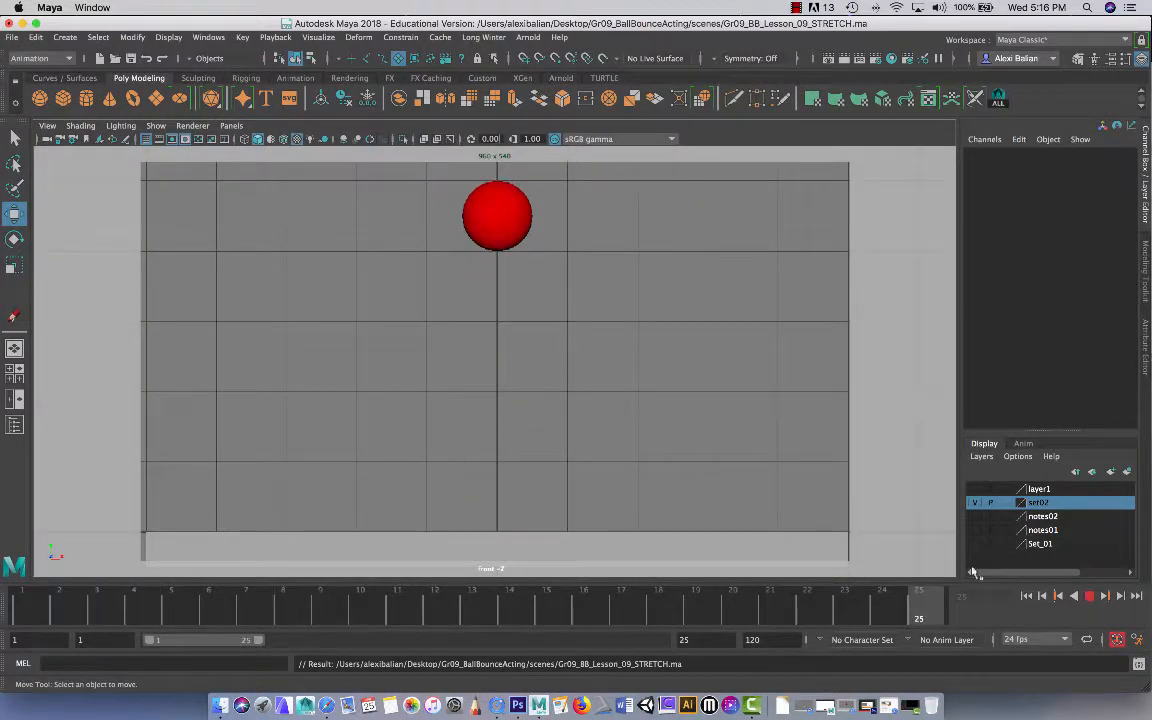
pyautogui.rightClick(603, 617)
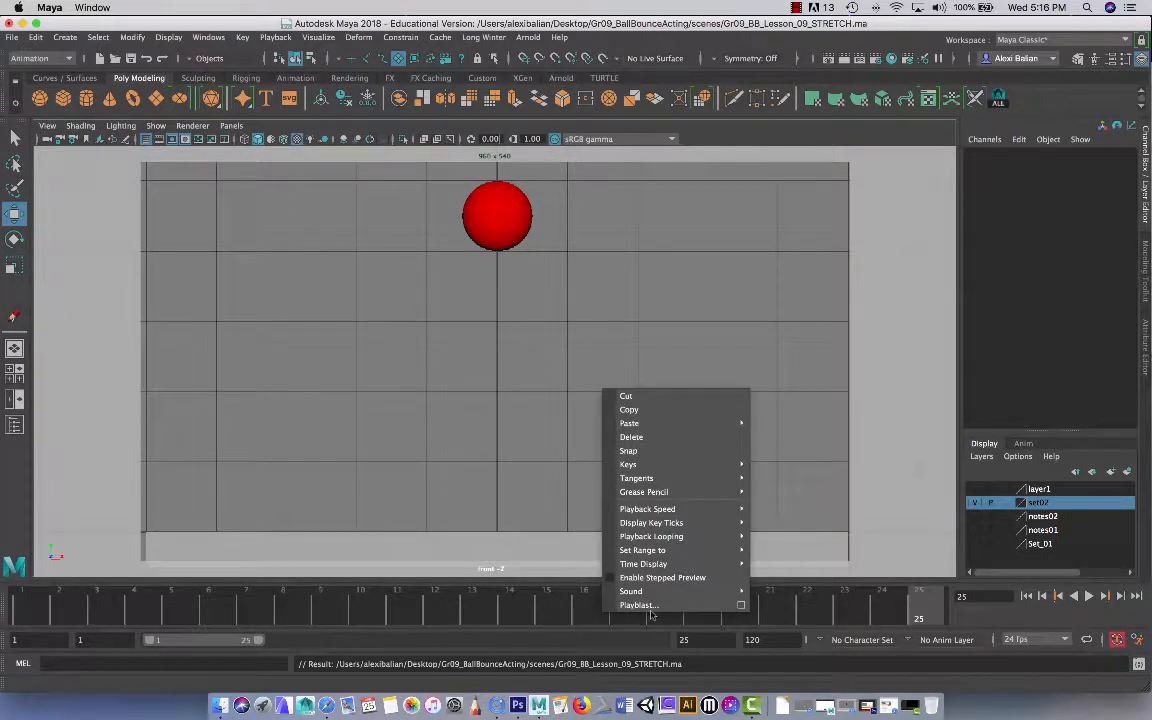
pyautogui.click(743, 606)
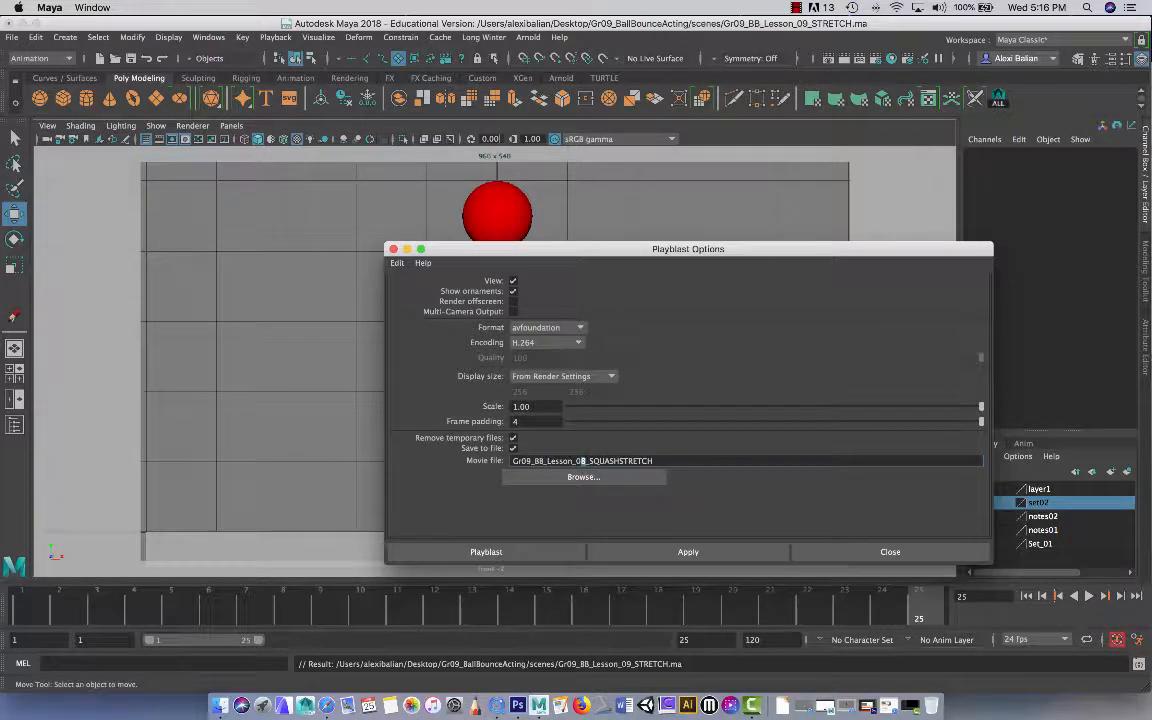
pyautogui.click(582, 477)
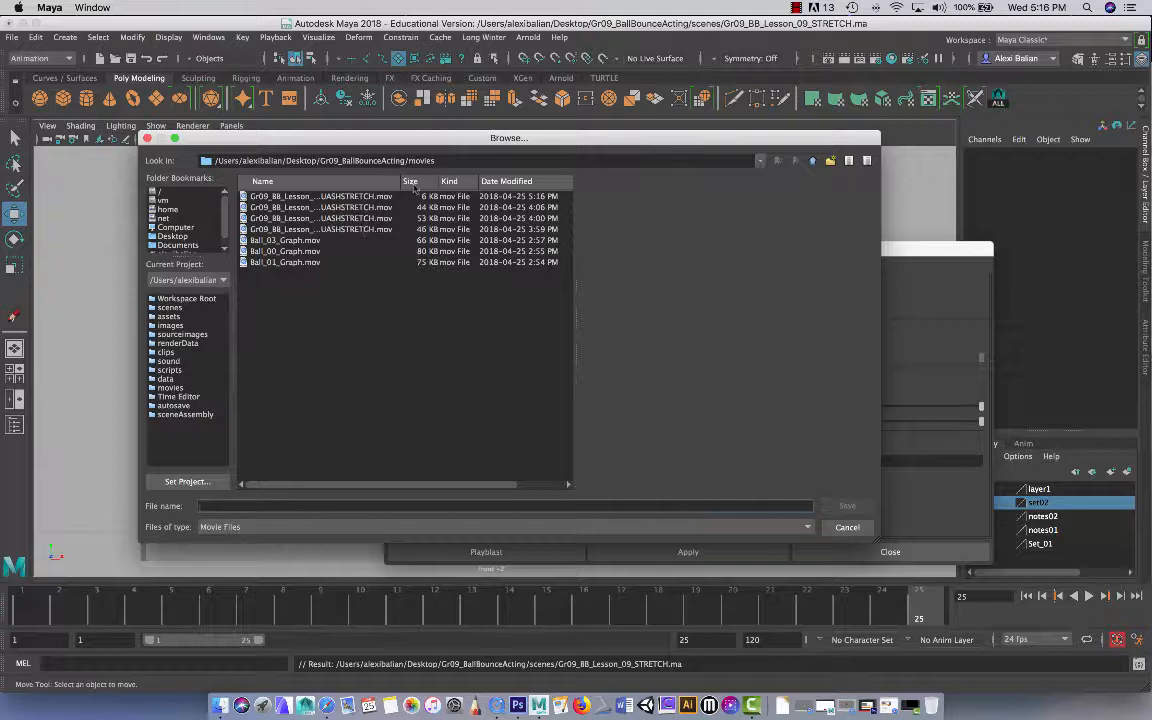
pyautogui.moveTo(400, 181); pyautogui.dragTo(487, 183)
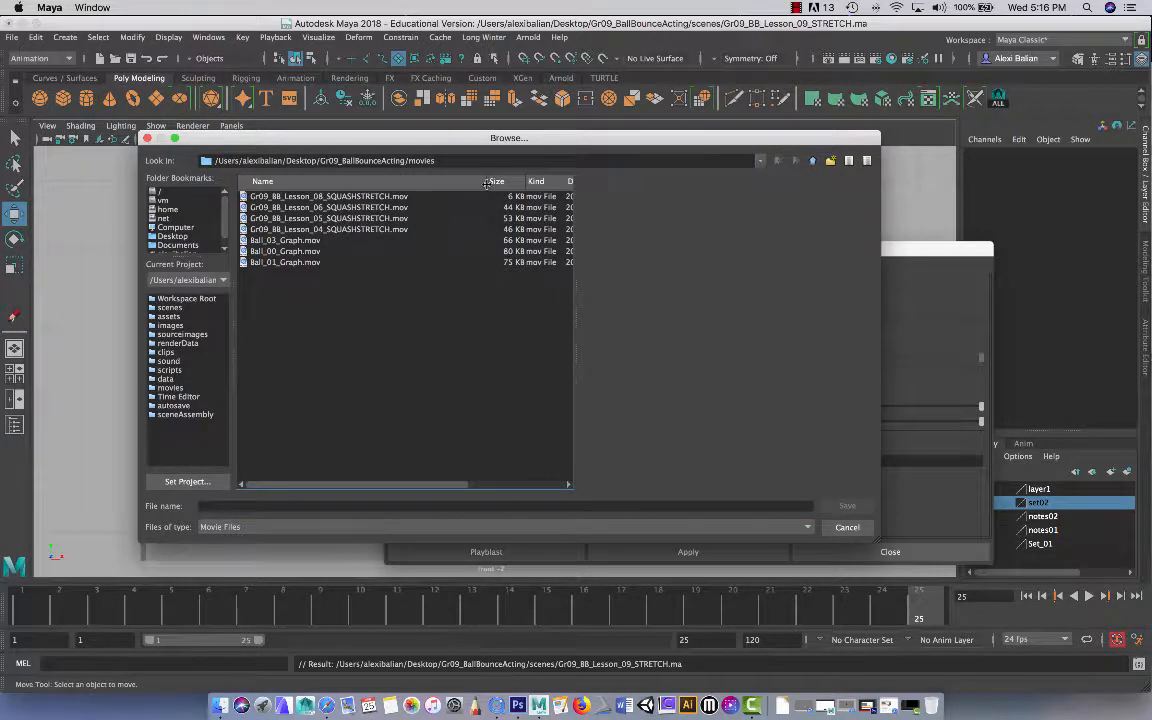
pyautogui.click(212, 507)
pyautogui.write('09')
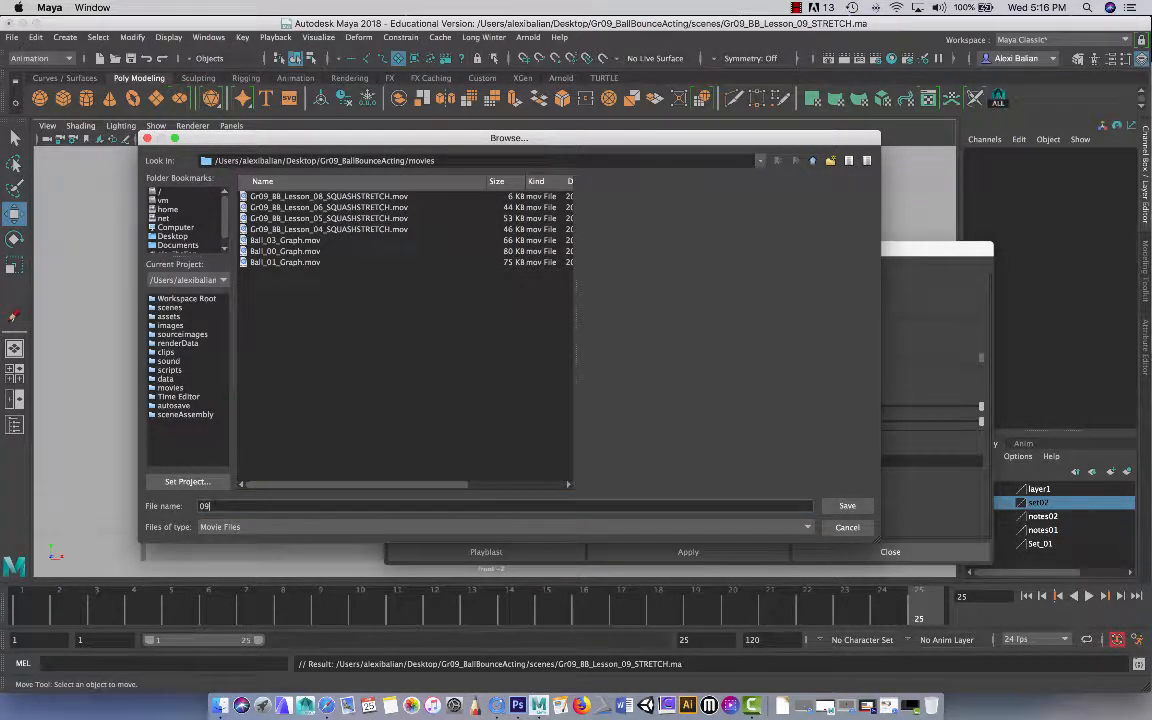
pyautogui.click(846, 505)
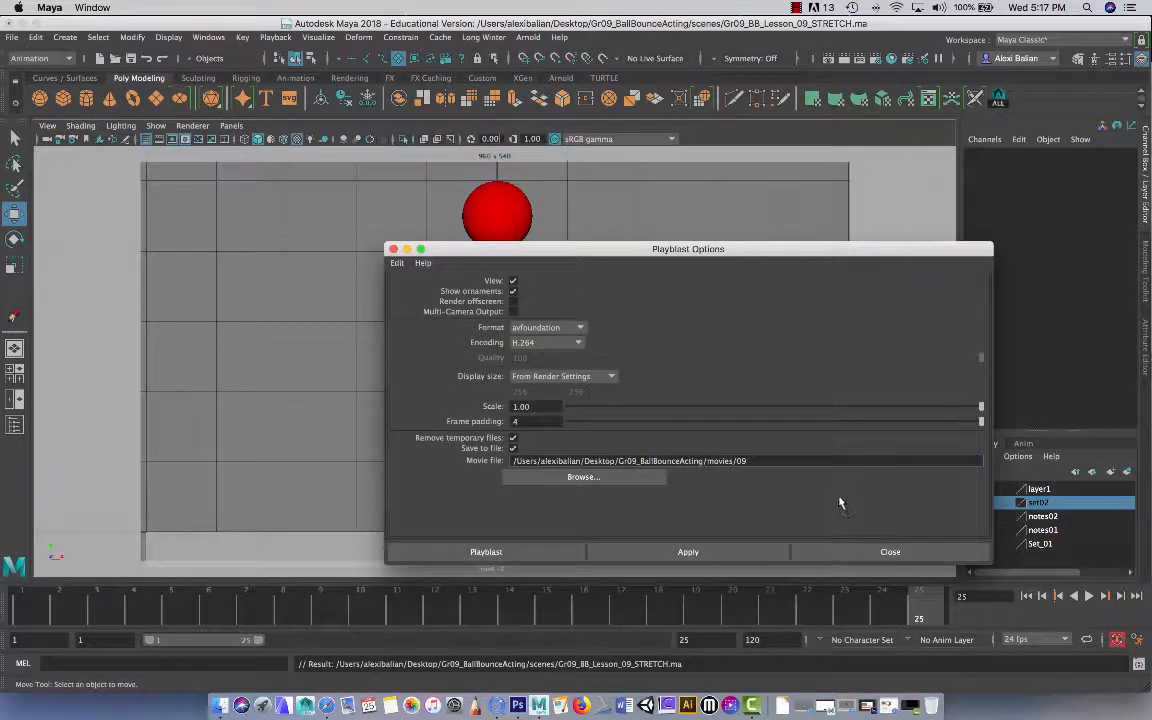
pyautogui.click(694, 551)
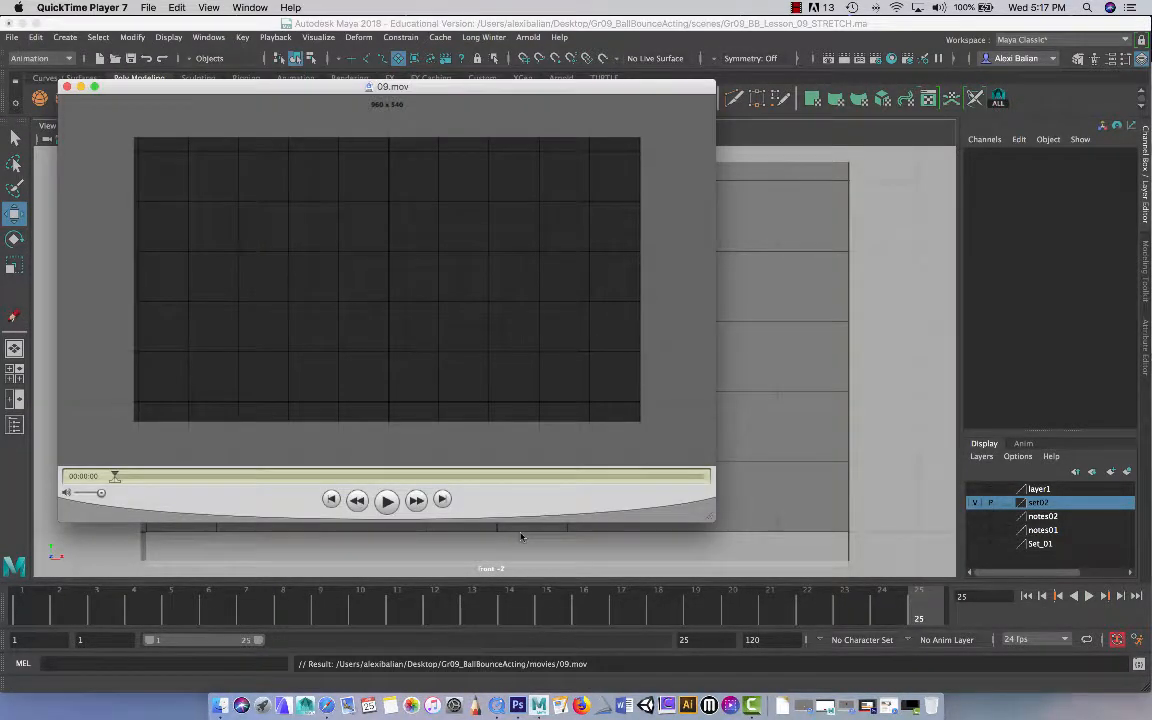
pyautogui.click(66, 87)
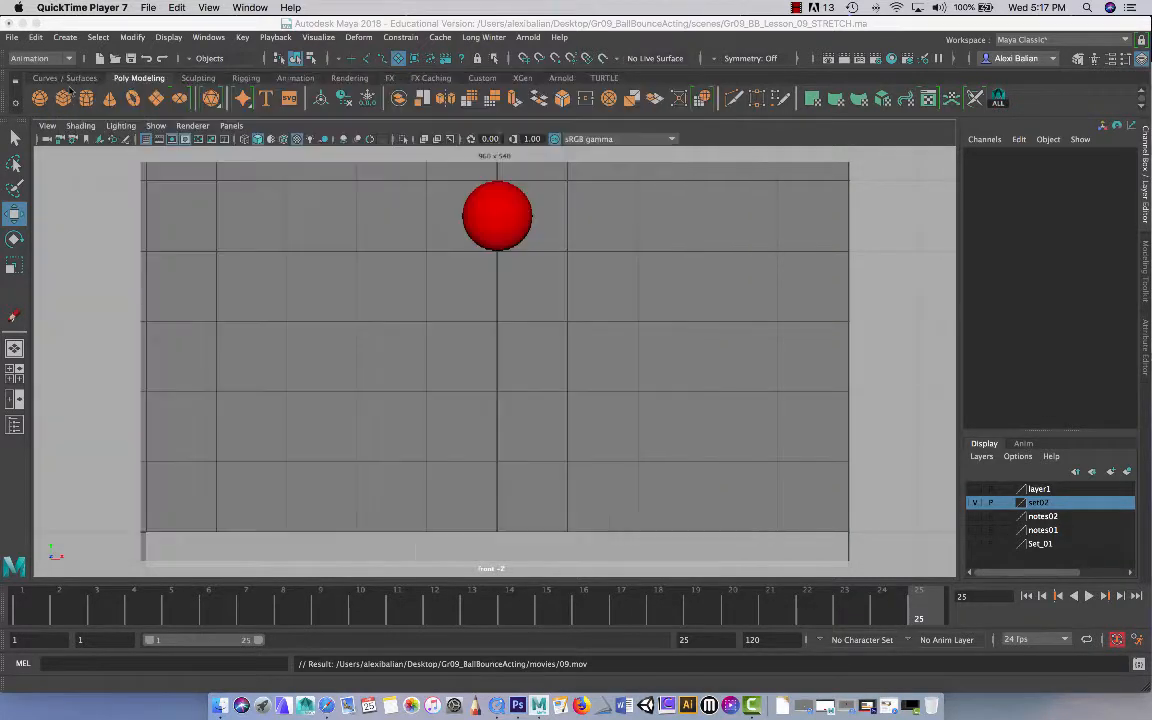
# Switch the renderer to Maya Hardware 2.0 in the render settings and look through its transparency algorithm options.
pyautogui.click(873, 57)
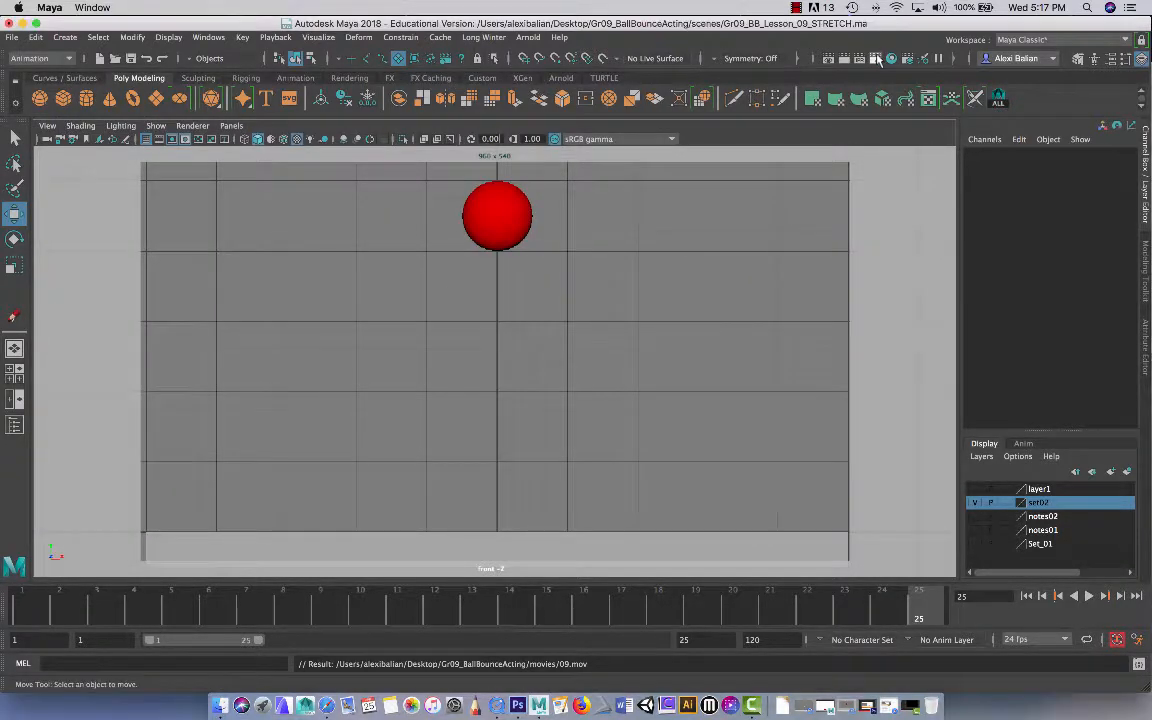
pyautogui.moveTo(262, 118); pyautogui.dragTo(697, 67)
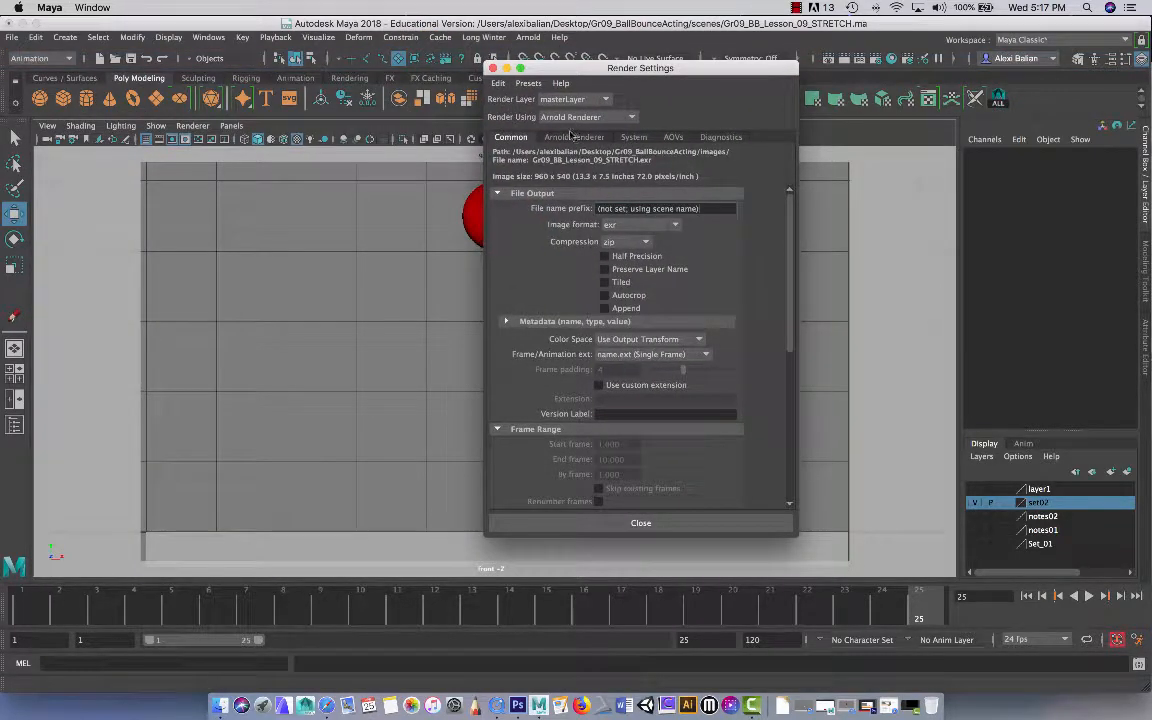
pyautogui.click(576, 118)
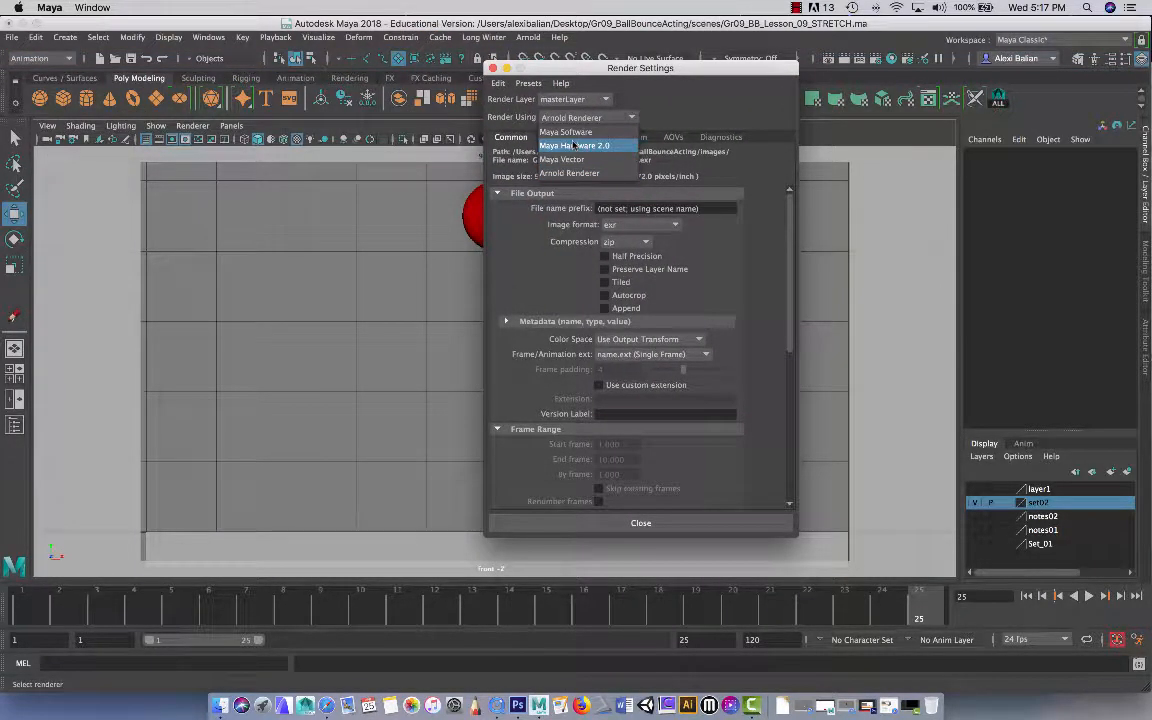
pyautogui.click(574, 145)
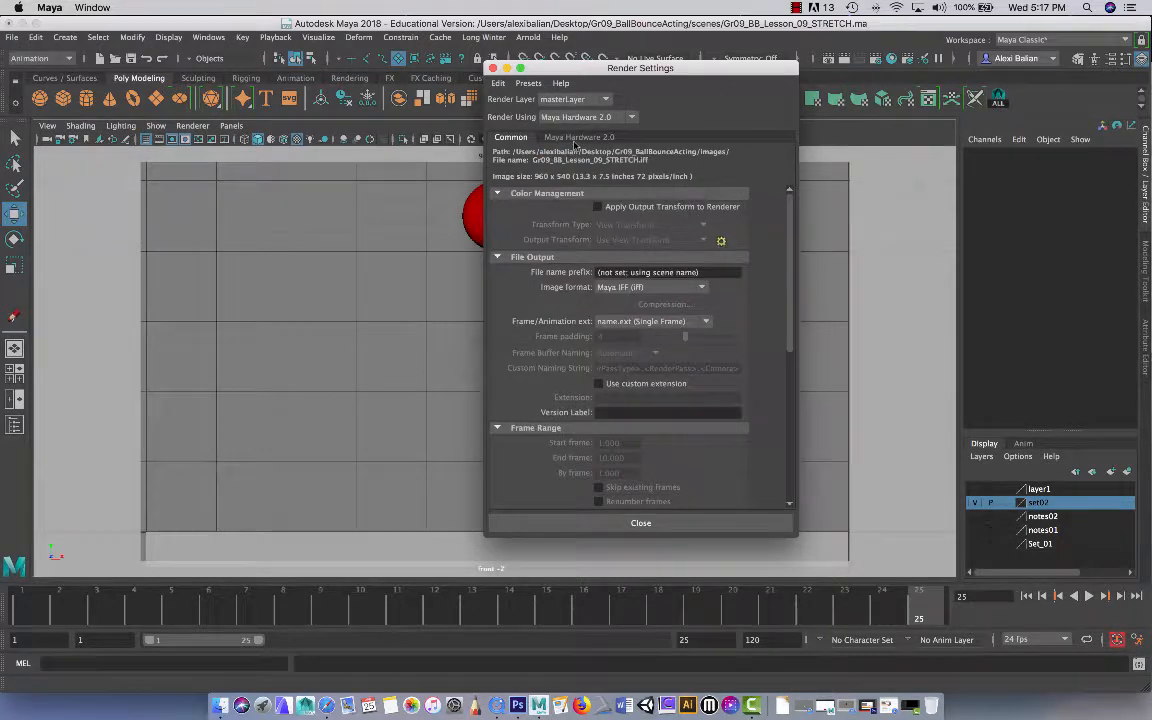
pyautogui.click(581, 138)
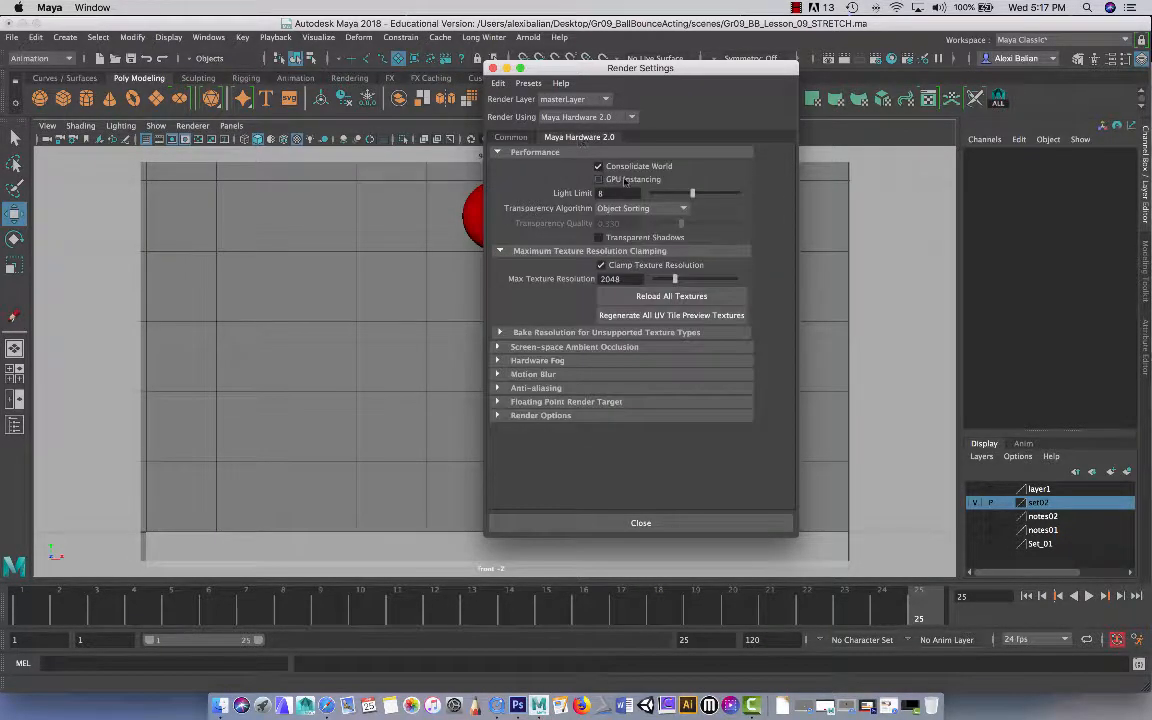
pyautogui.click(631, 208)
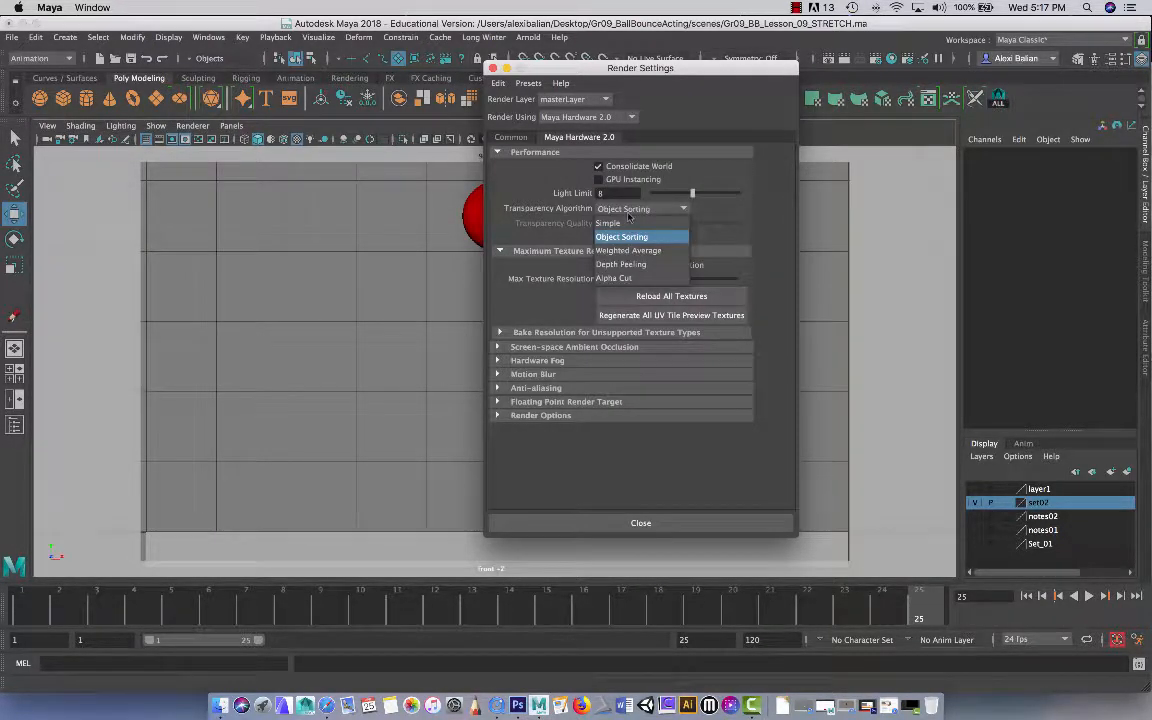
pyautogui.click(548, 205)
pyautogui.click(511, 137)
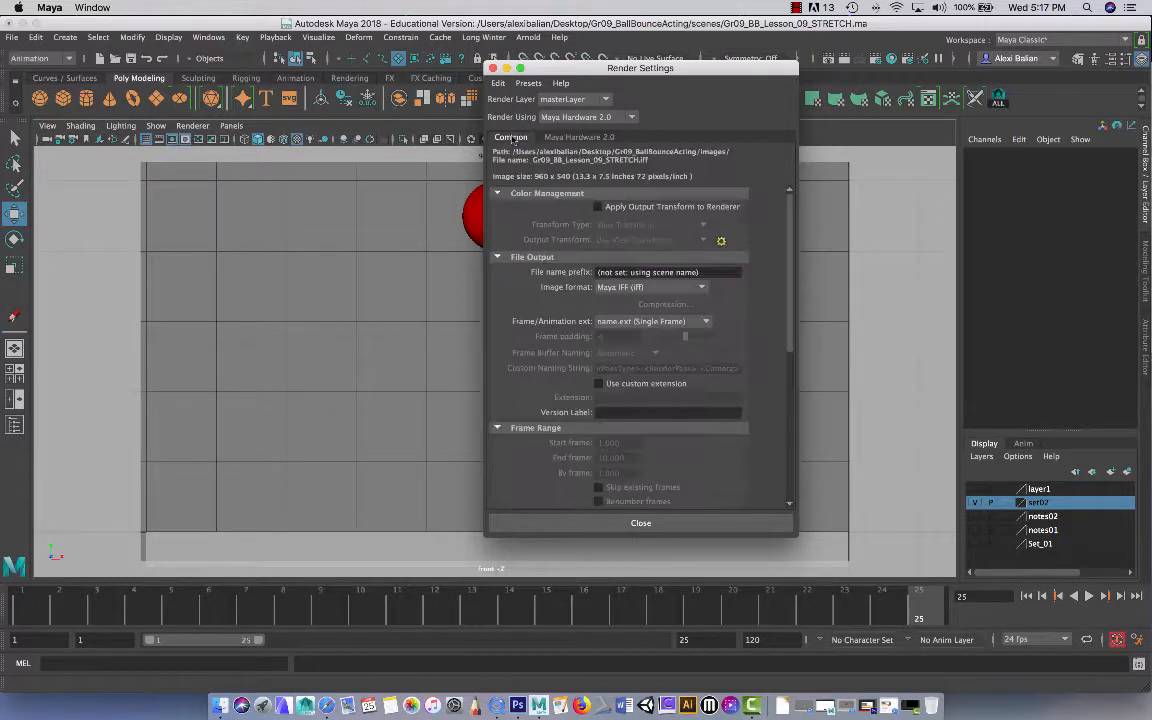
# Set the renderer to Maya Software with edge anti-aliasing at Highest quality.
pyautogui.click(577, 118)
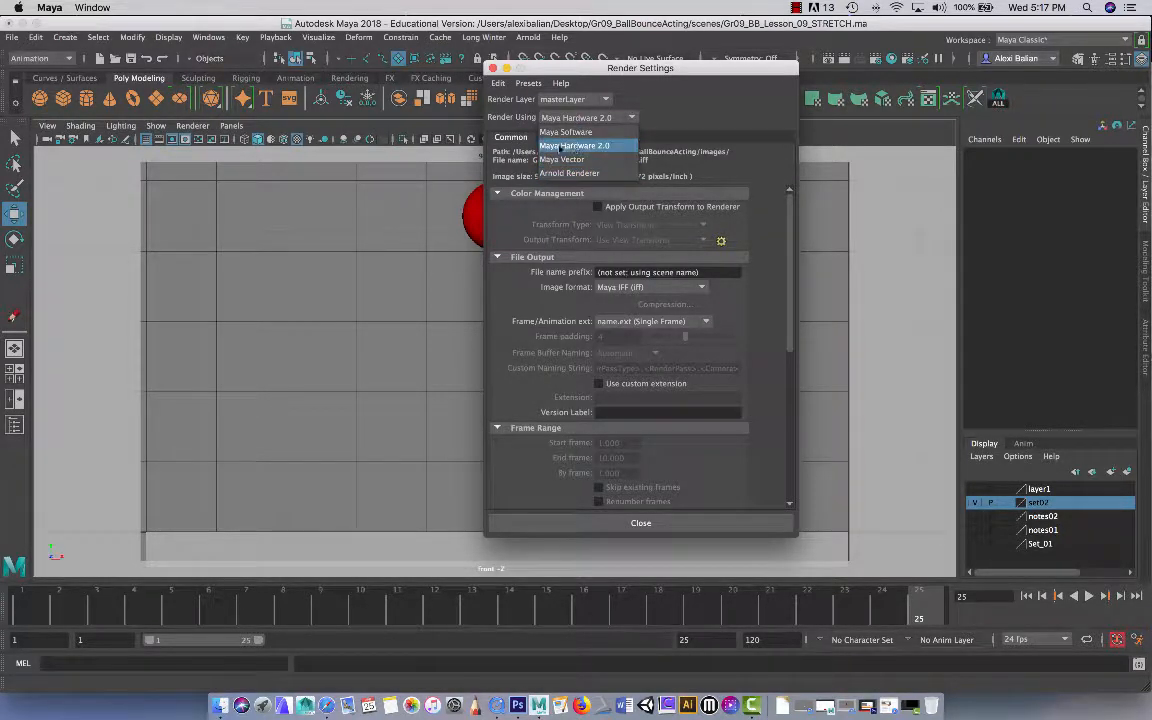
pyautogui.click(566, 132)
pyautogui.click(569, 137)
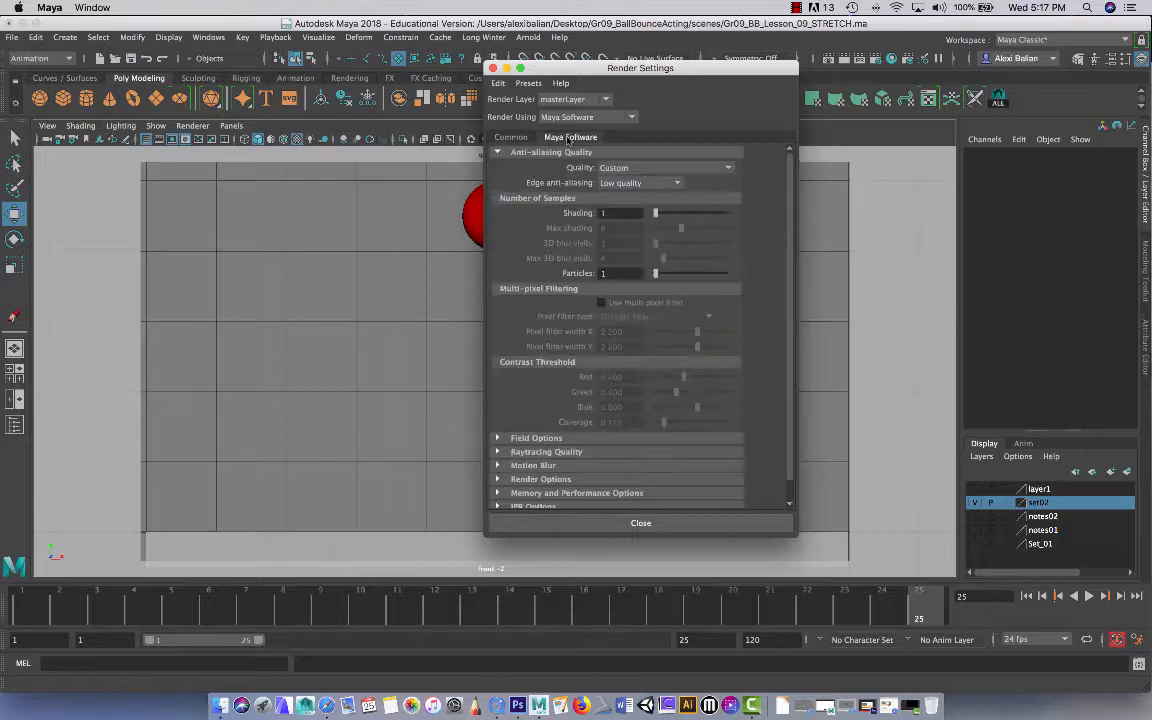
pyautogui.click(641, 184)
pyautogui.click(621, 238)
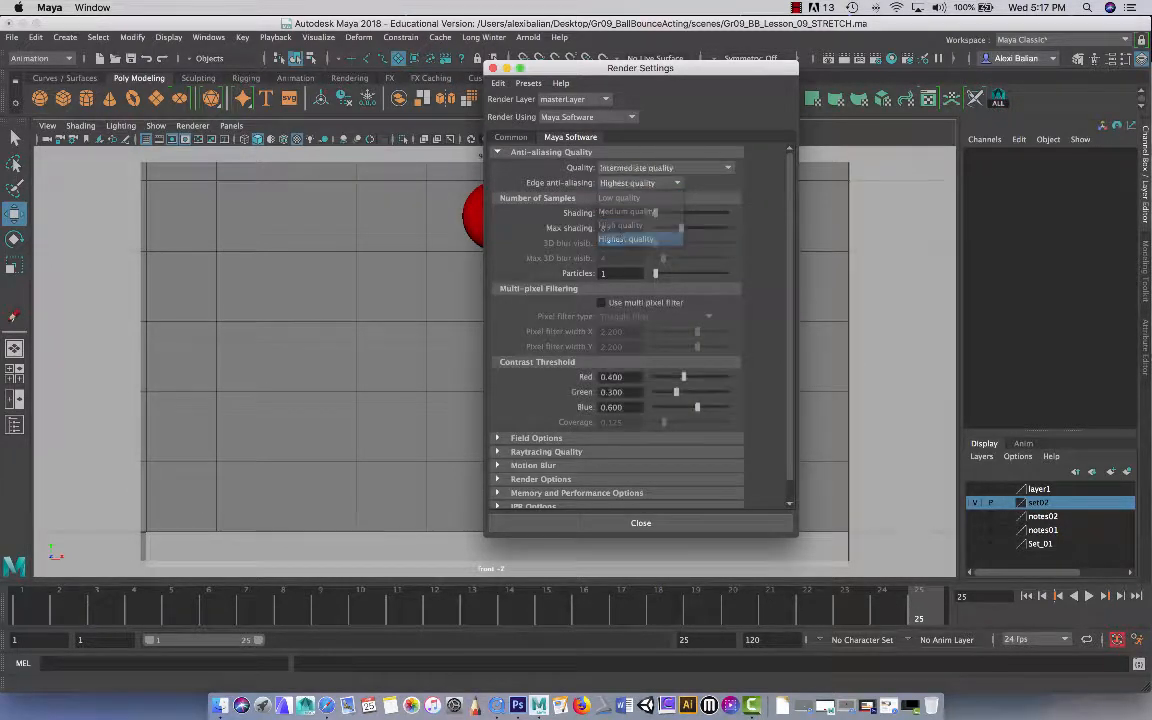
# Review the common render settings down to the image size and close the render settings.
pyautogui.click(511, 137)
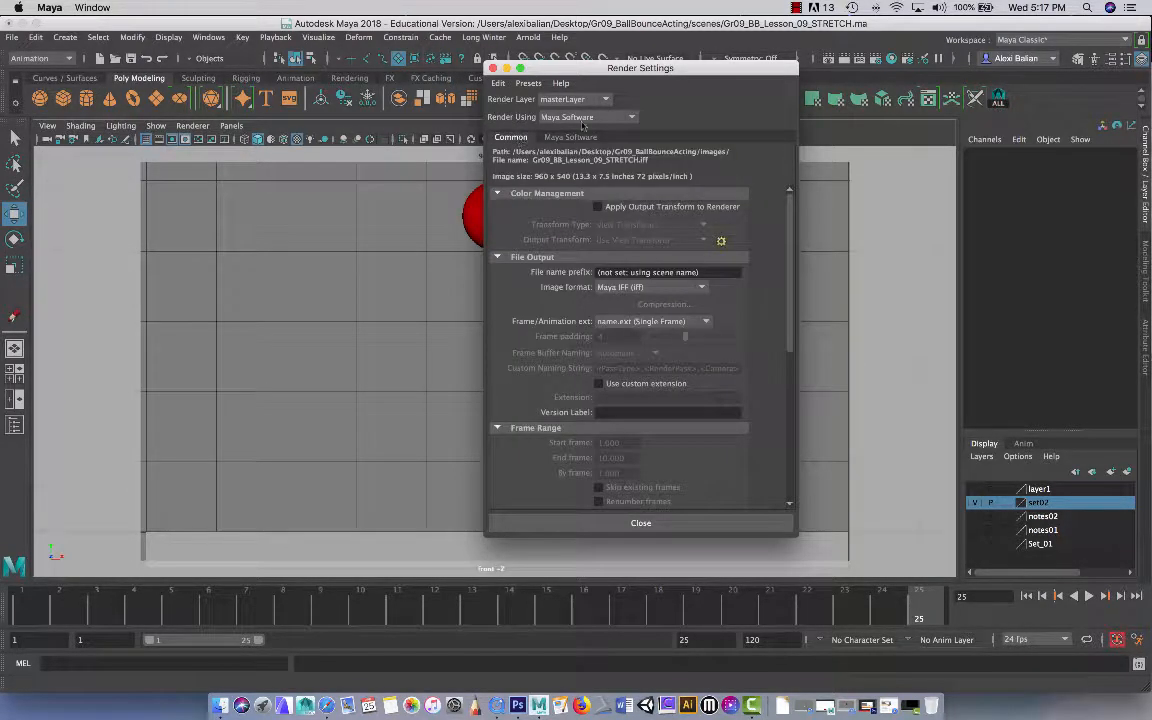
pyautogui.click(581, 118)
pyautogui.click(577, 134)
pyautogui.scroll(-3, 590, 363)
pyautogui.scroll(-3, 589, 363)
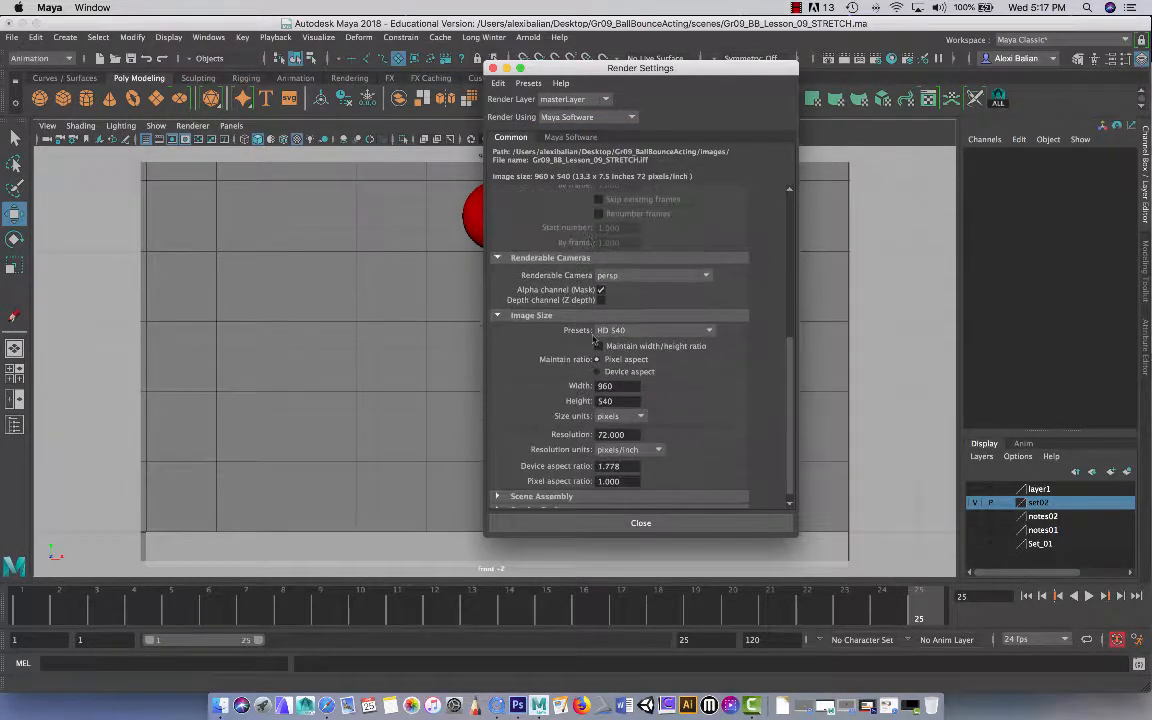
pyautogui.click(622, 523)
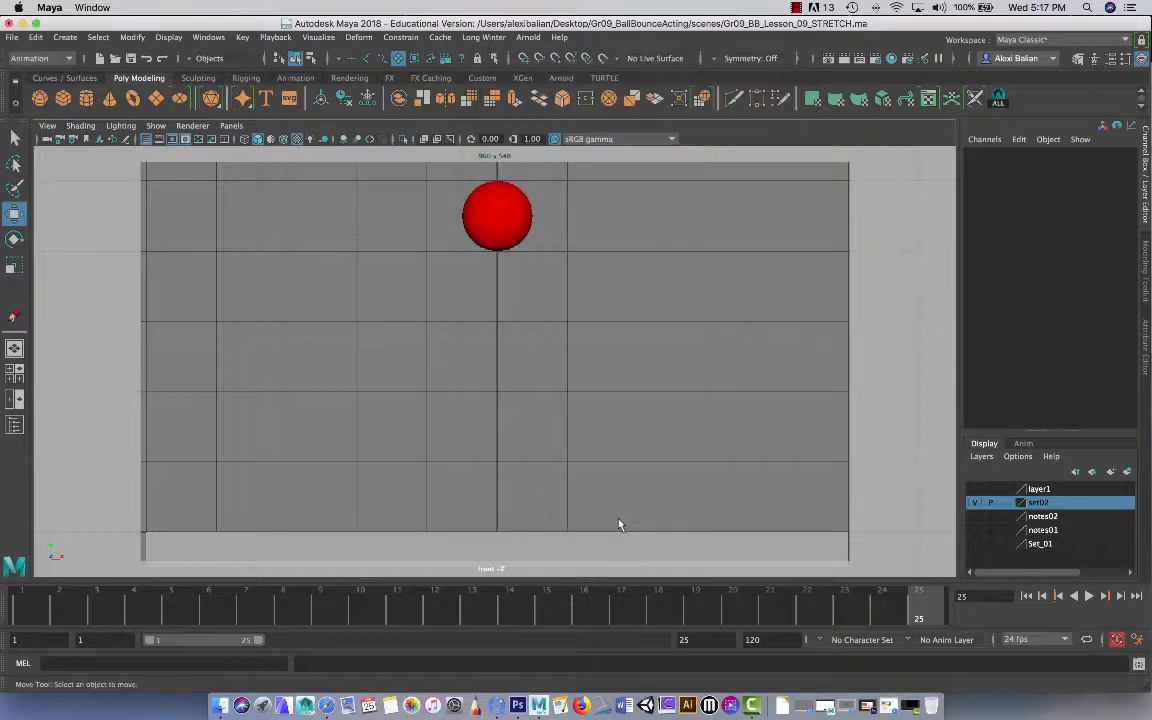
# Reopen the render settings, set the renderable camera to front, and close them.
pyautogui.click(875, 58)
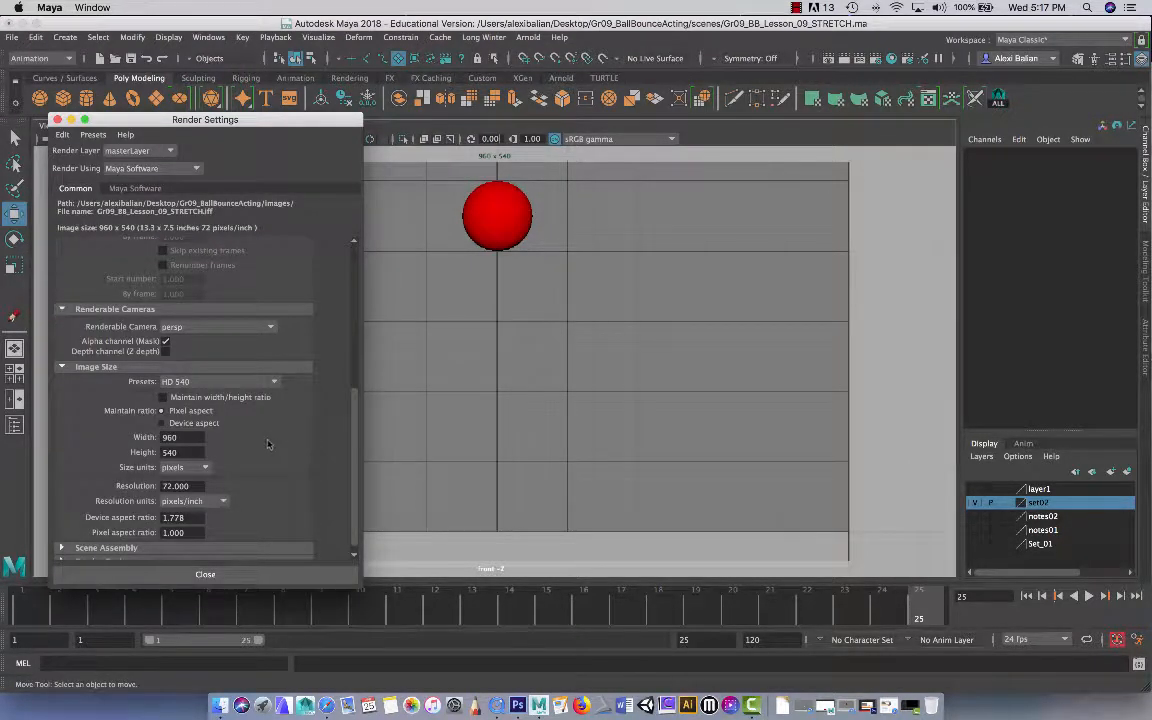
pyautogui.scroll(3, 243, 400)
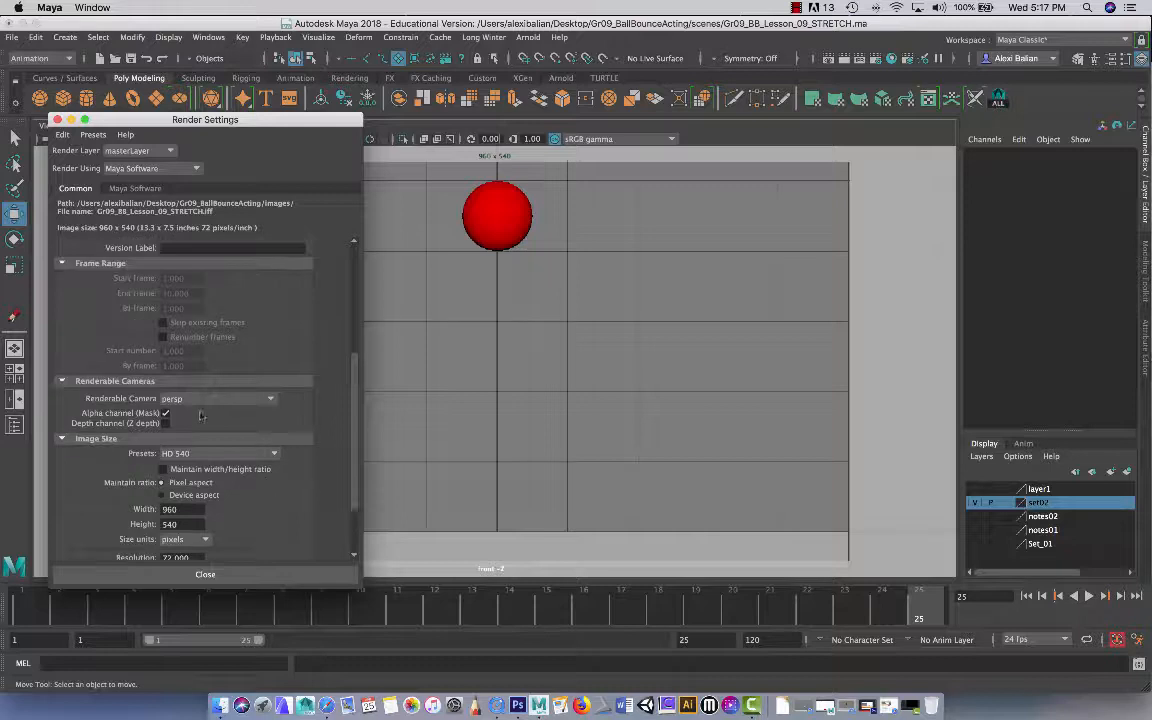
pyautogui.click(196, 404)
pyautogui.click(196, 404)
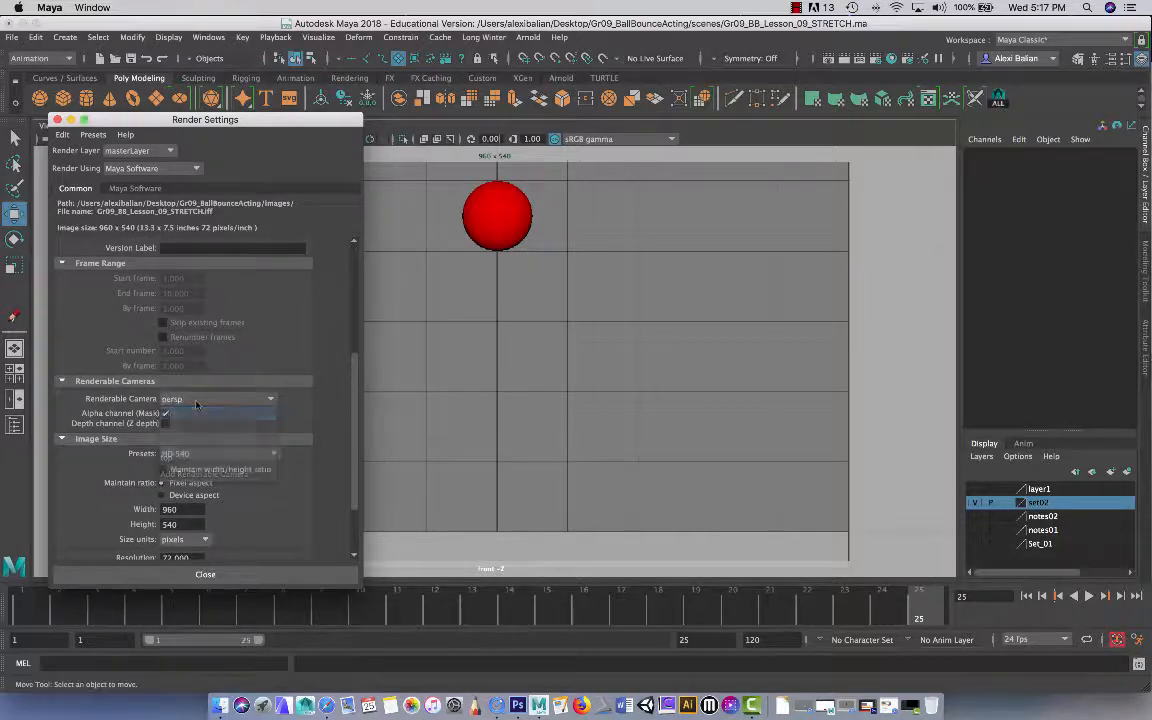
pyautogui.click(196, 404)
pyautogui.click(196, 426)
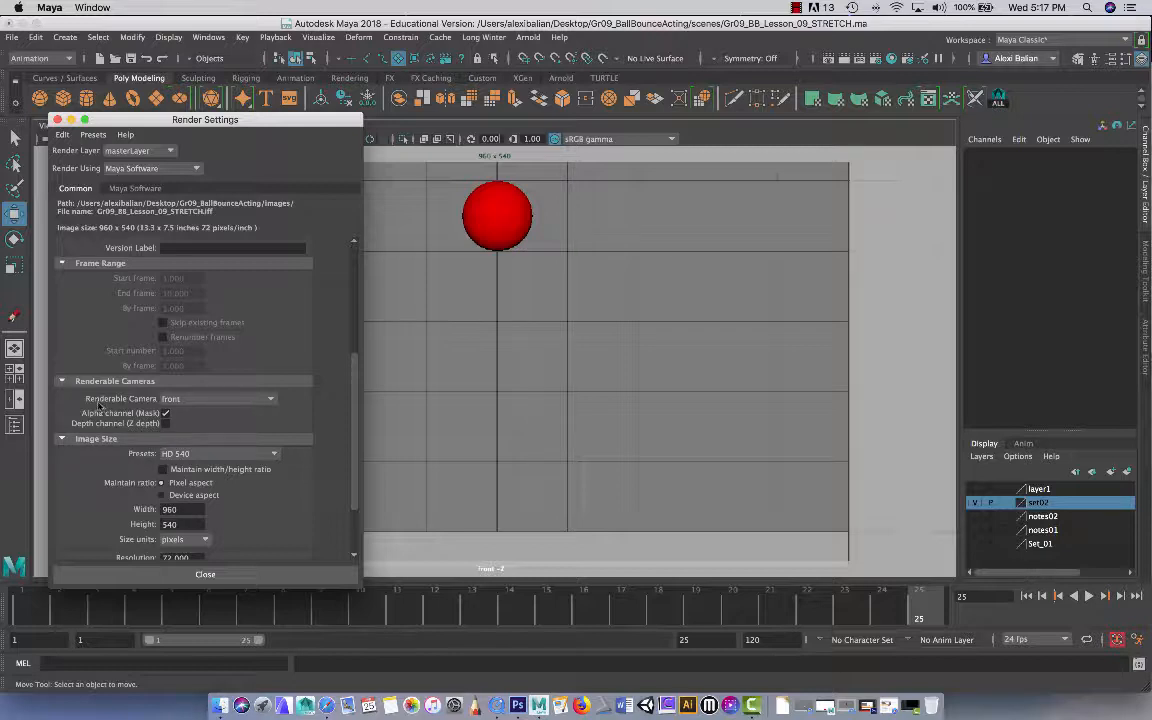
pyautogui.click(200, 574)
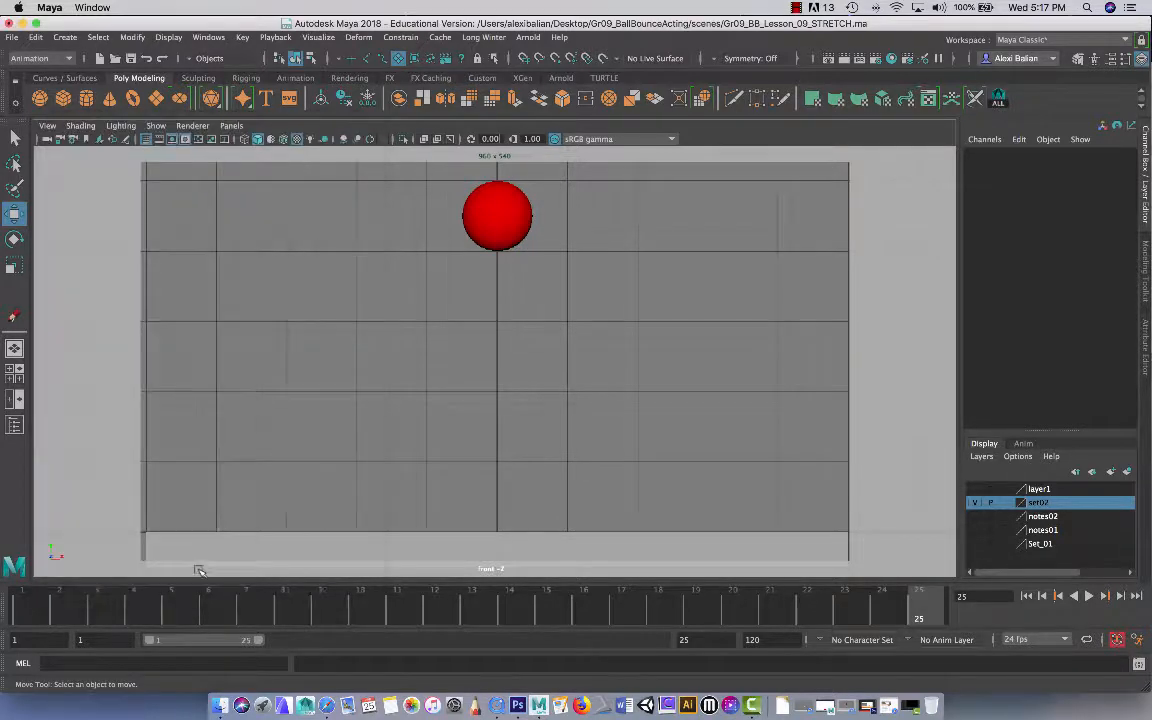
# Playblast the animation again to 09.mov, and play and pause the movie in QuickTime Player 7.
pyautogui.rightClick(540, 607)
pyautogui.click(565, 594)
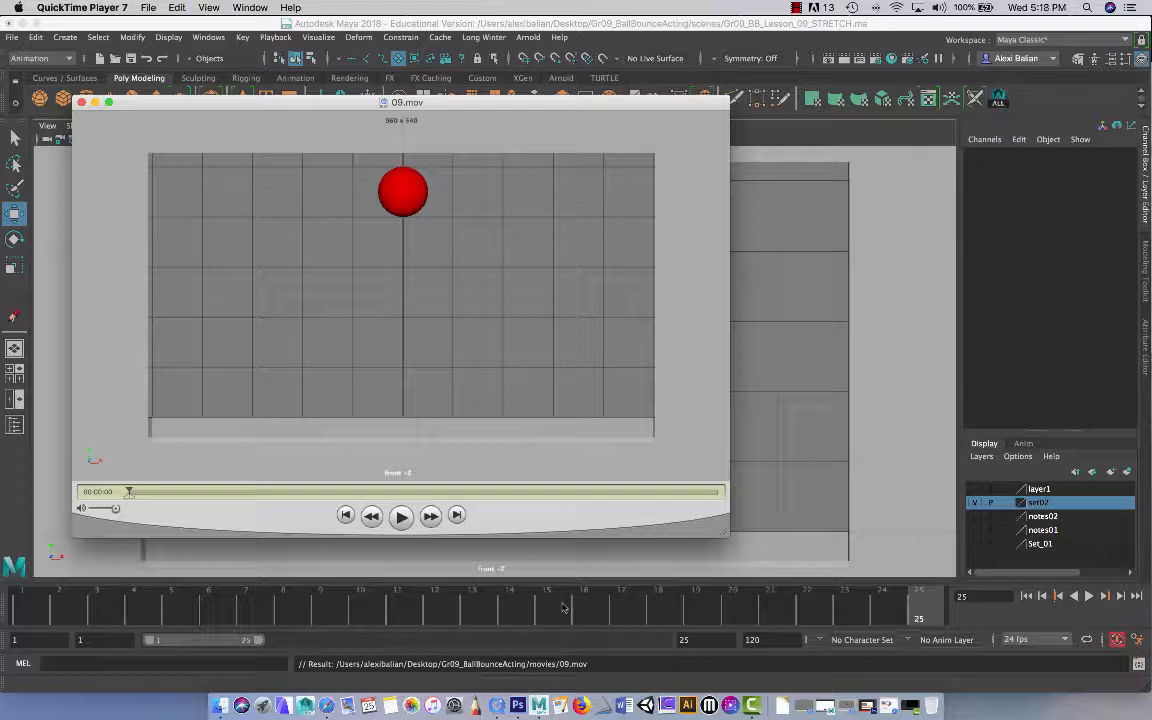
pyautogui.press('space')
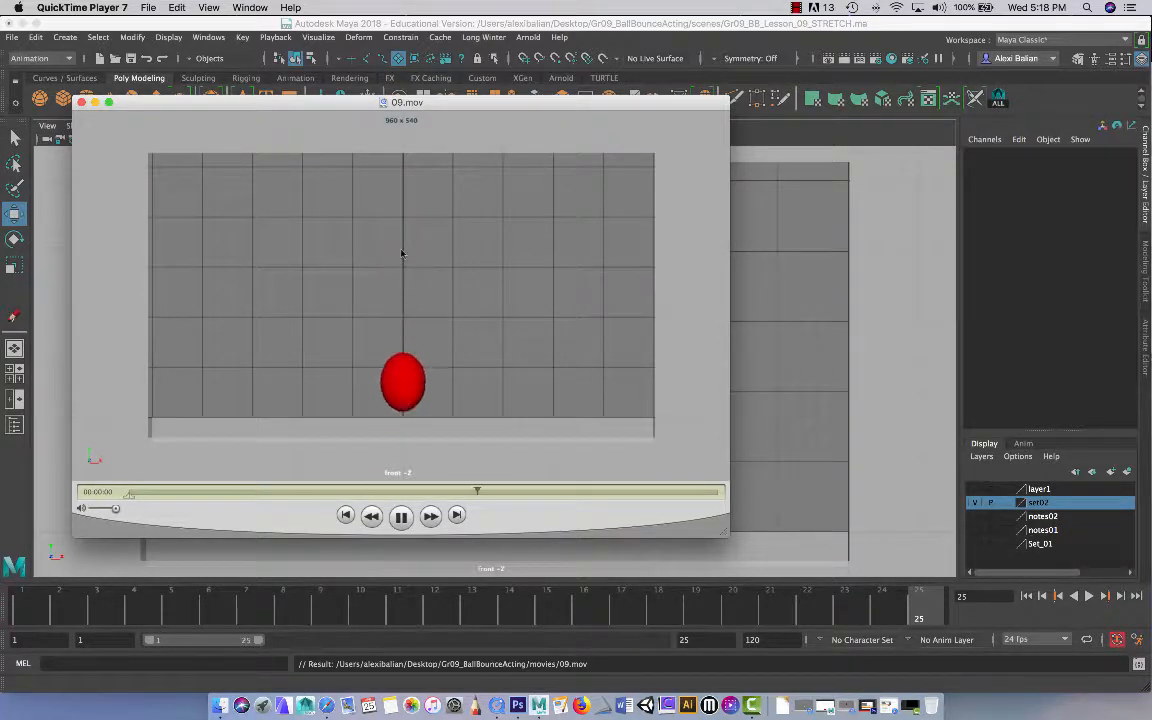
pyautogui.click(400, 516)
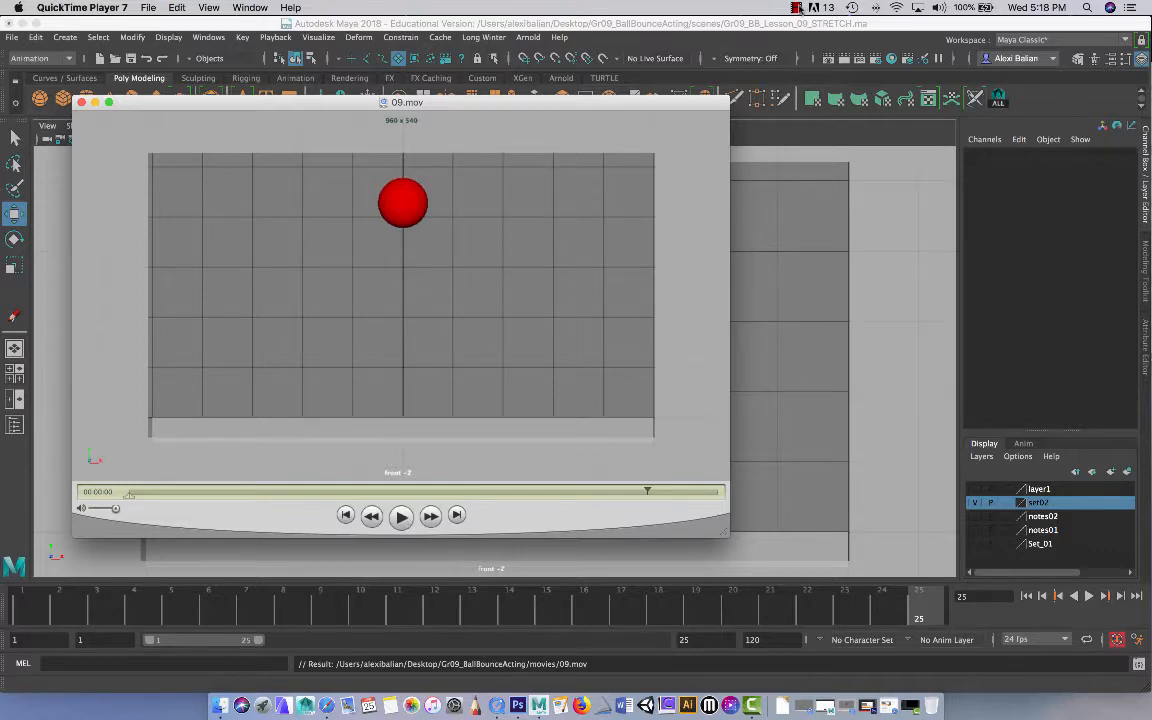